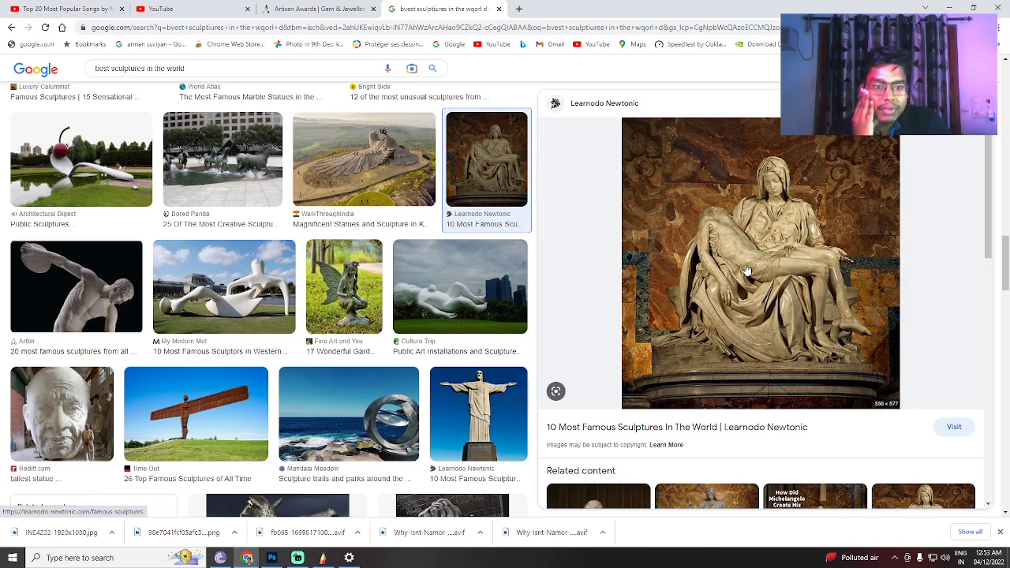
Examine the image results for the best sculptures in the world, previewing the giant white baby sculpture from Culture Trip.
{"action": "scroll", "coordinate": [442, 260], "scroll_direction": "down", "scroll_amount": 3}
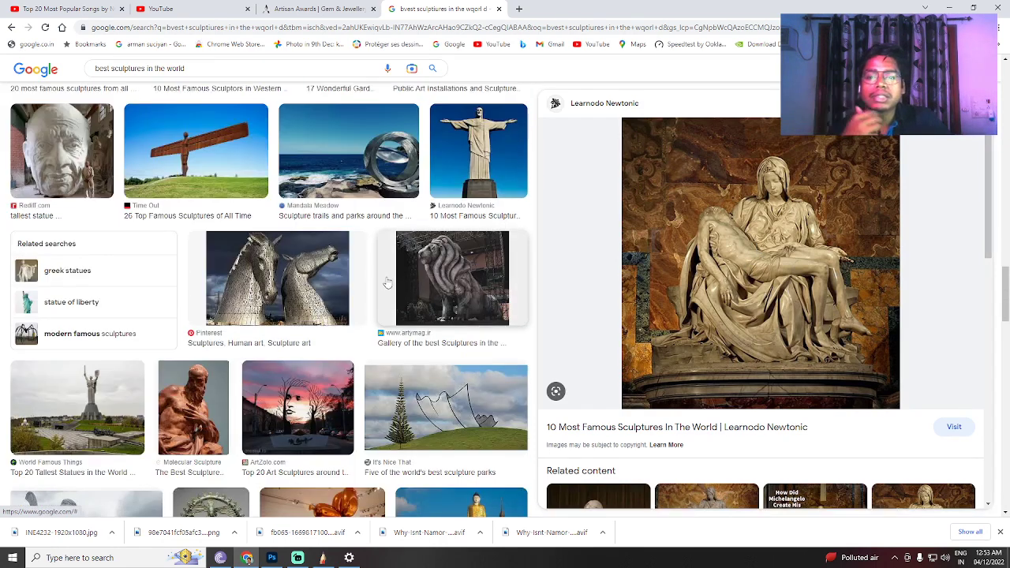
{"action": "scroll", "coordinate": [442, 253], "scroll_direction": "up", "scroll_amount": 3}
{"action": "left_click", "coordinate": [431, 247]}
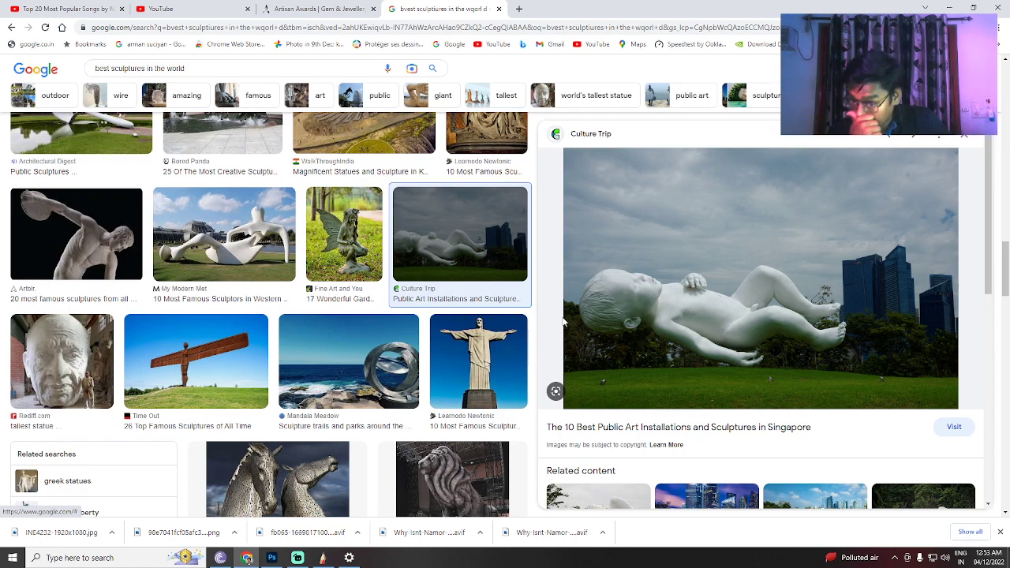
{"action": "scroll", "coordinate": [563, 320], "scroll_direction": "down", "scroll_amount": 3}
{"action": "scroll", "coordinate": [388, 334], "scroll_direction": "down", "scroll_amount": 5}
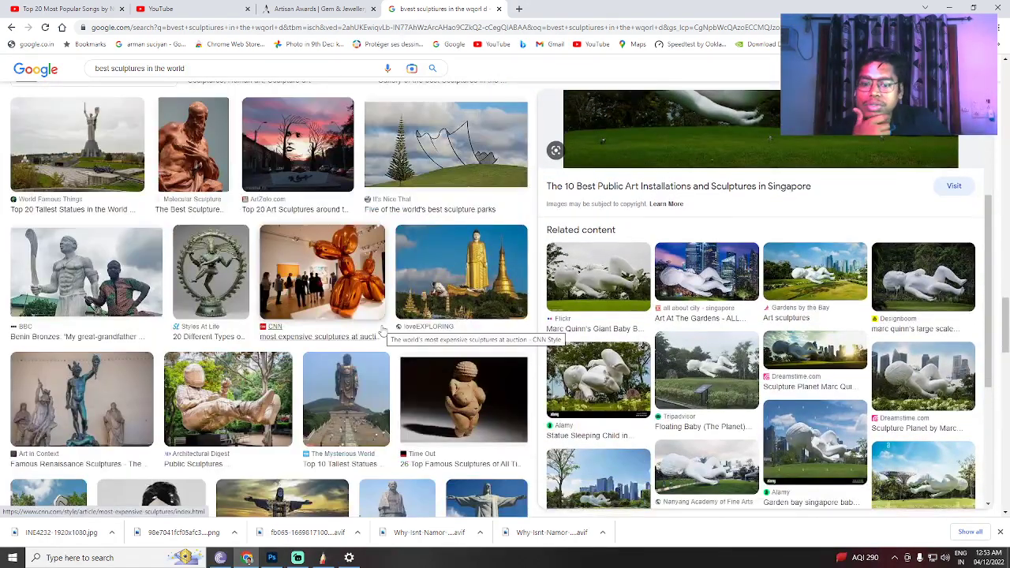
{"action": "scroll", "coordinate": [388, 335], "scroll_direction": "down", "scroll_amount": 3}
{"action": "scroll", "coordinate": [374, 318], "scroll_direction": "down", "scroll_amount": 3}
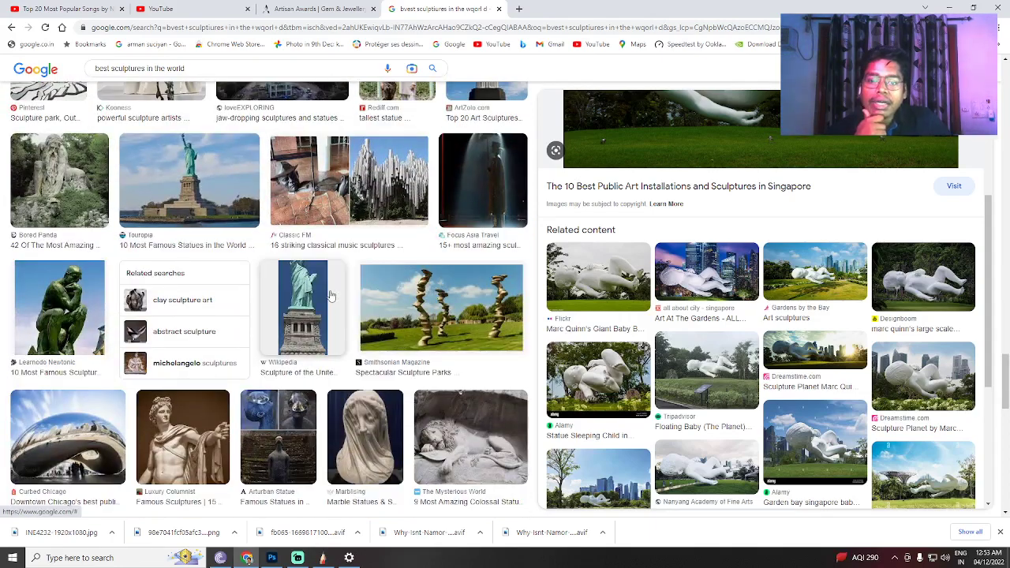
{"action": "scroll", "coordinate": [330, 292], "scroll_direction": "down", "scroll_amount": 5}
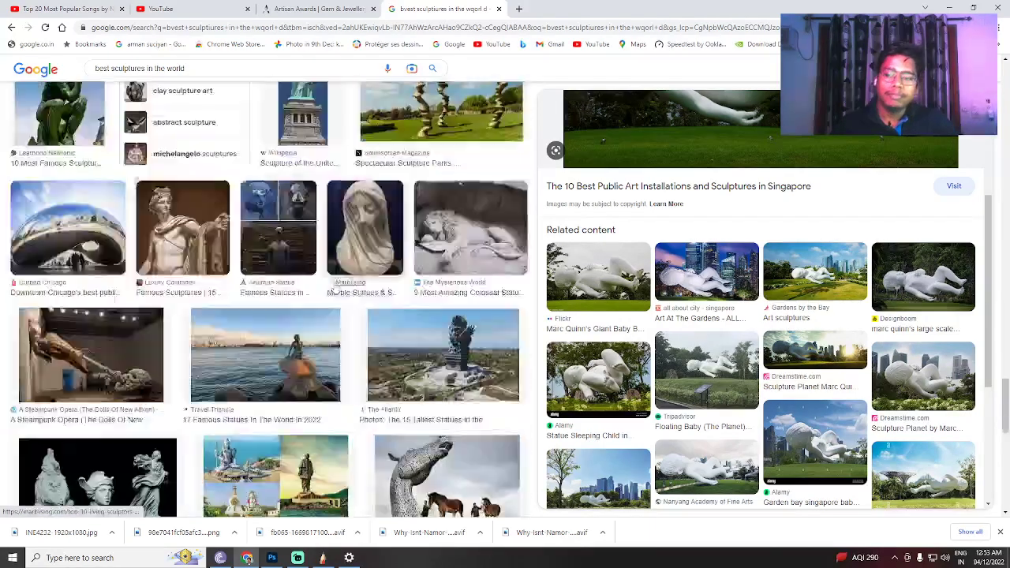
{"action": "scroll", "coordinate": [336, 288], "scroll_direction": "down", "scroll_amount": 10}
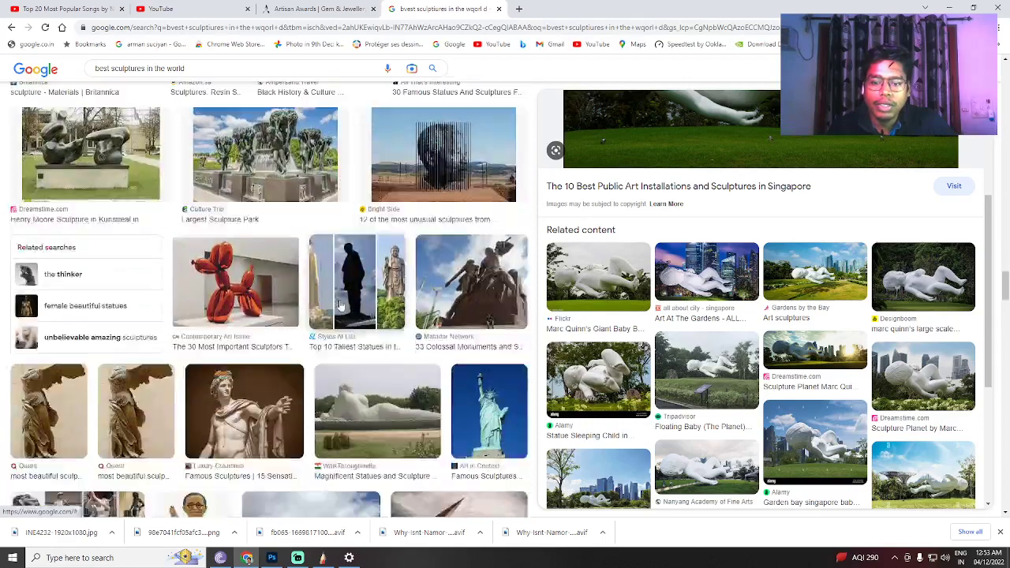
Preview more sculpture references, including the reclining Kerala statue, the 10MostToday Jesus statue and the Bored Panda hippos, and examine further results.
{"action": "left_click", "coordinate": [245, 383]}
{"action": "left_click", "coordinate": [375, 391]}
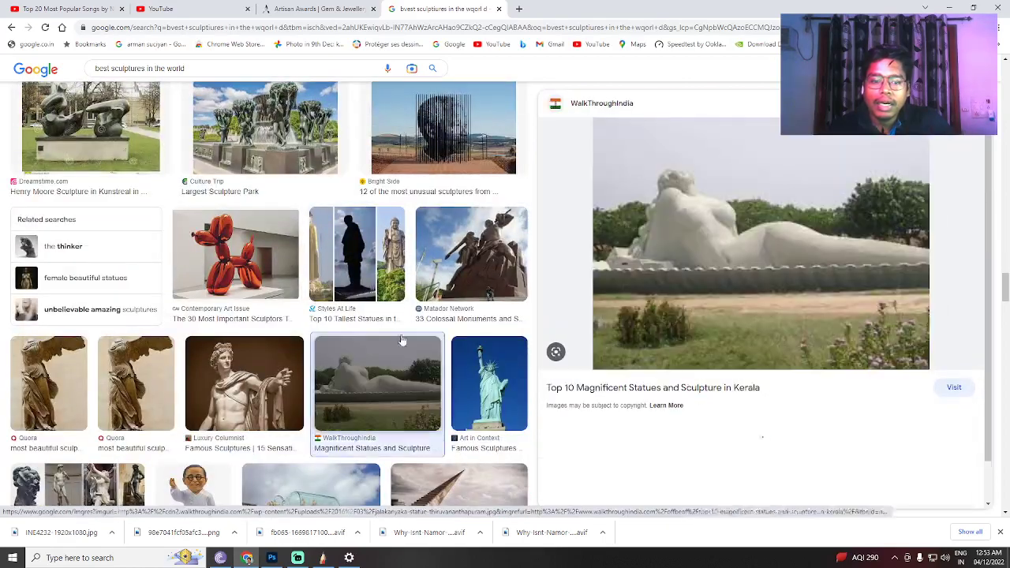
{"action": "scroll", "coordinate": [392, 296], "scroll_direction": "down", "scroll_amount": 4}
{"action": "left_click", "coordinate": [347, 324]}
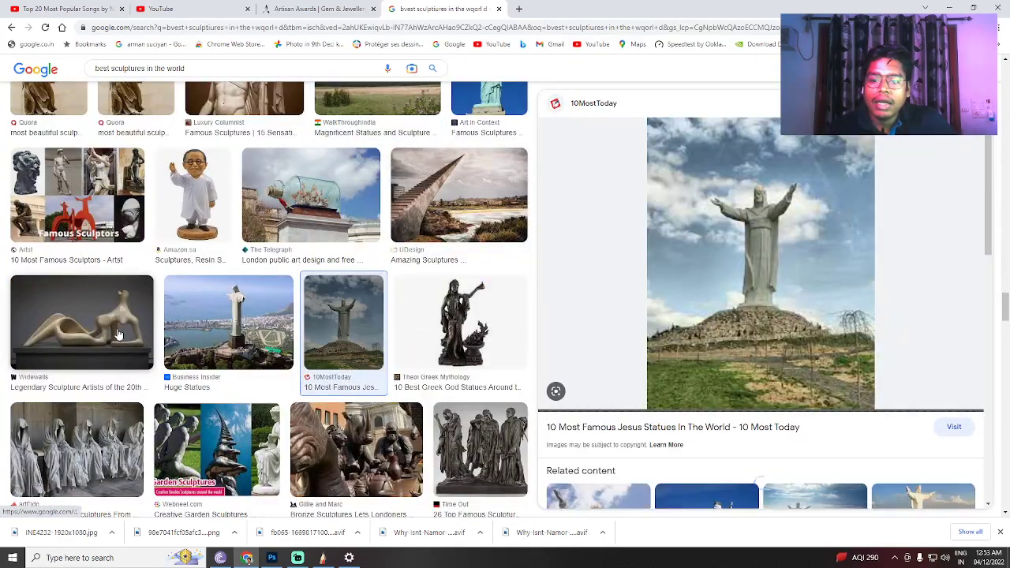
{"action": "left_click", "coordinate": [79, 323]}
{"action": "scroll", "coordinate": [281, 320], "scroll_direction": "down", "scroll_amount": 1}
{"action": "scroll", "coordinate": [280, 320], "scroll_direction": "down", "scroll_amount": 3}
{"action": "left_click", "coordinate": [367, 315]}
{"action": "scroll", "coordinate": [246, 293], "scroll_direction": "down", "scroll_amount": 5}
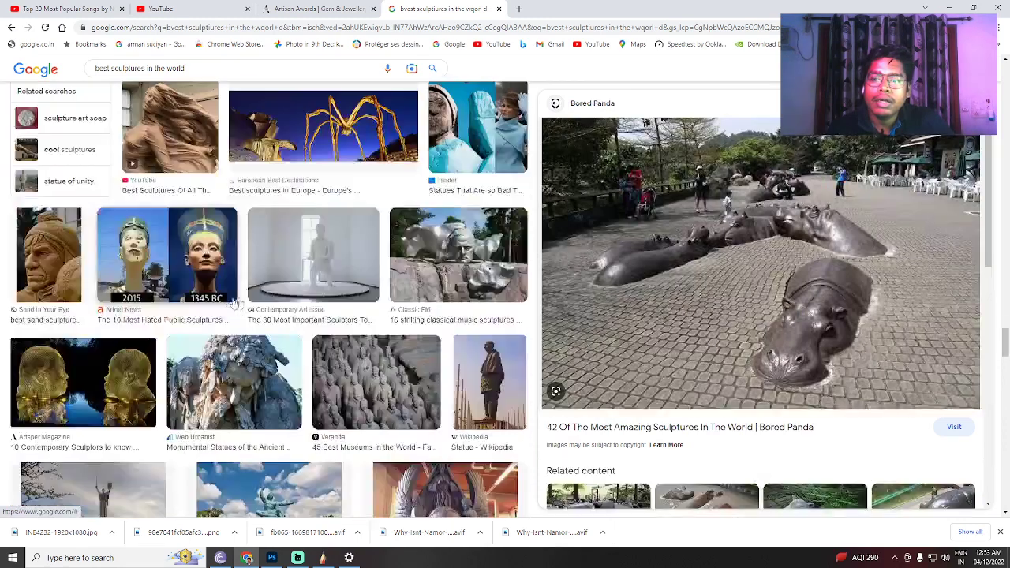
{"action": "scroll", "coordinate": [246, 294], "scroll_direction": "down", "scroll_amount": 7}
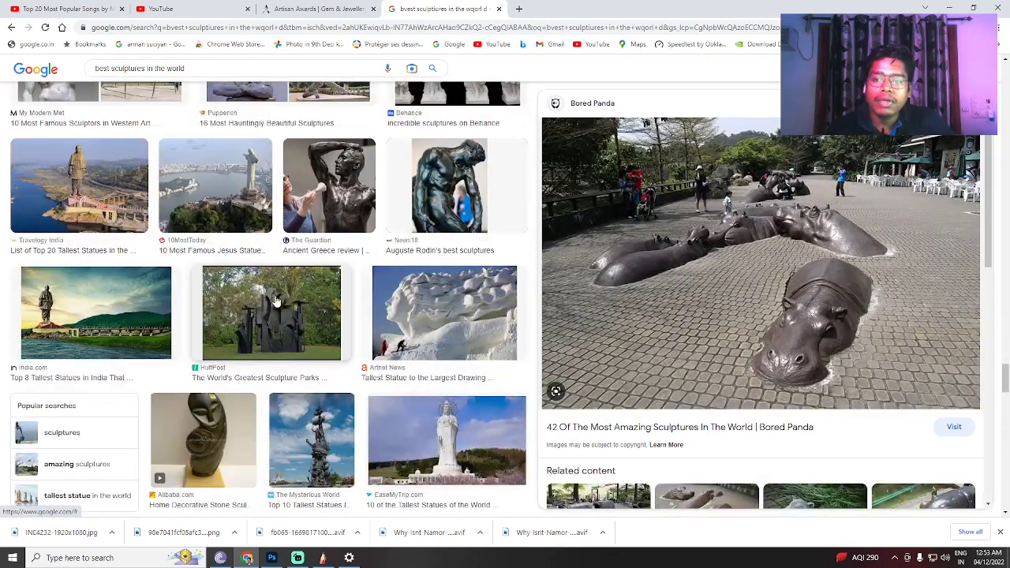
{"action": "scroll", "coordinate": [271, 290], "scroll_direction": "down", "scroll_amount": 3}
{"action": "scroll", "coordinate": [271, 291], "scroll_direction": "down", "scroll_amount": 1}
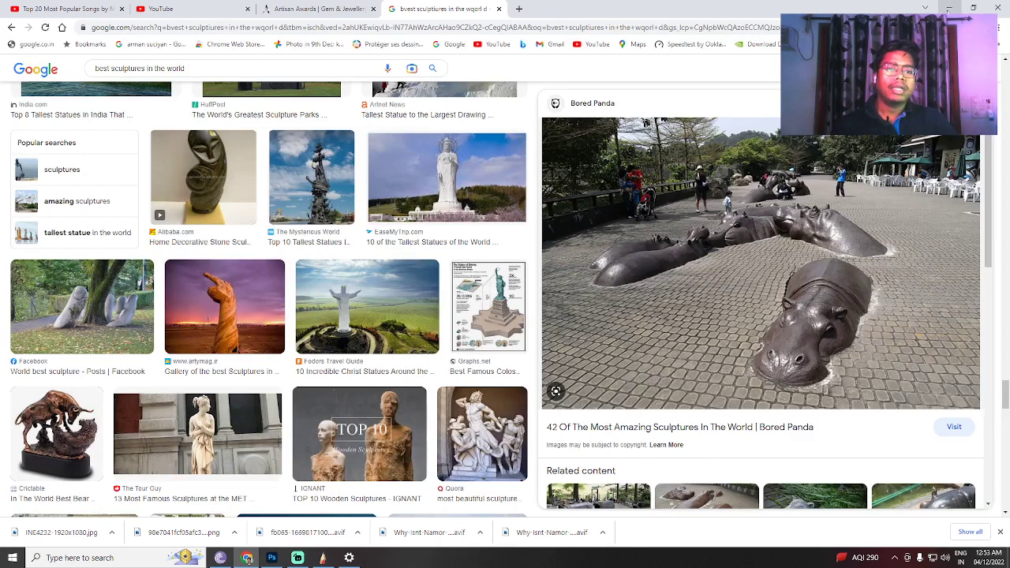
Minimize the browser, refresh the desktop, switch to Autodesk SketchBook and undo the stray stroke on the canvas.
{"action": "left_click", "coordinate": [949, 8]}
{"action": "right_click", "coordinate": [437, 227]}
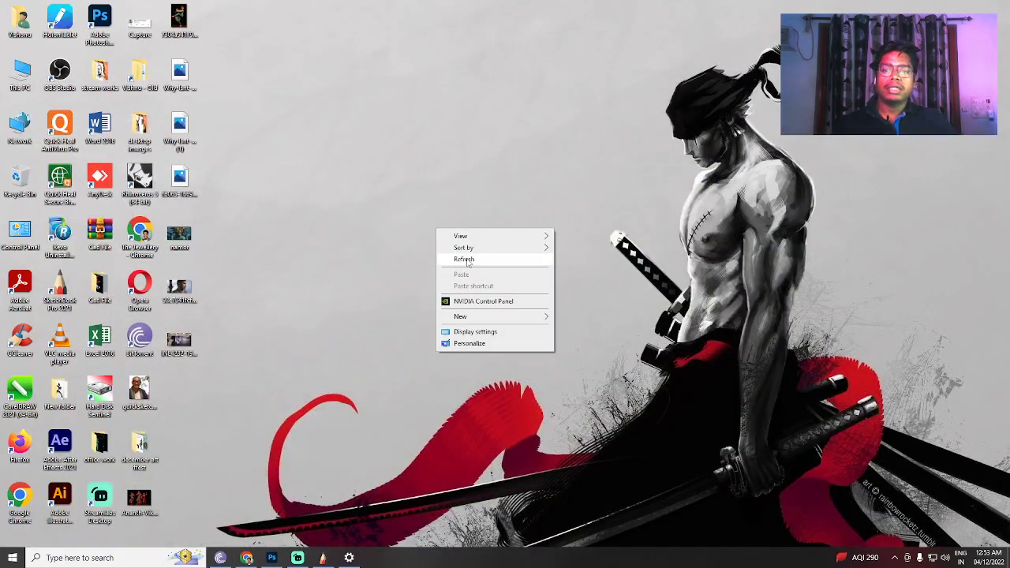
{"action": "left_click", "coordinate": [466, 255]}
{"action": "left_click", "coordinate": [323, 558]}
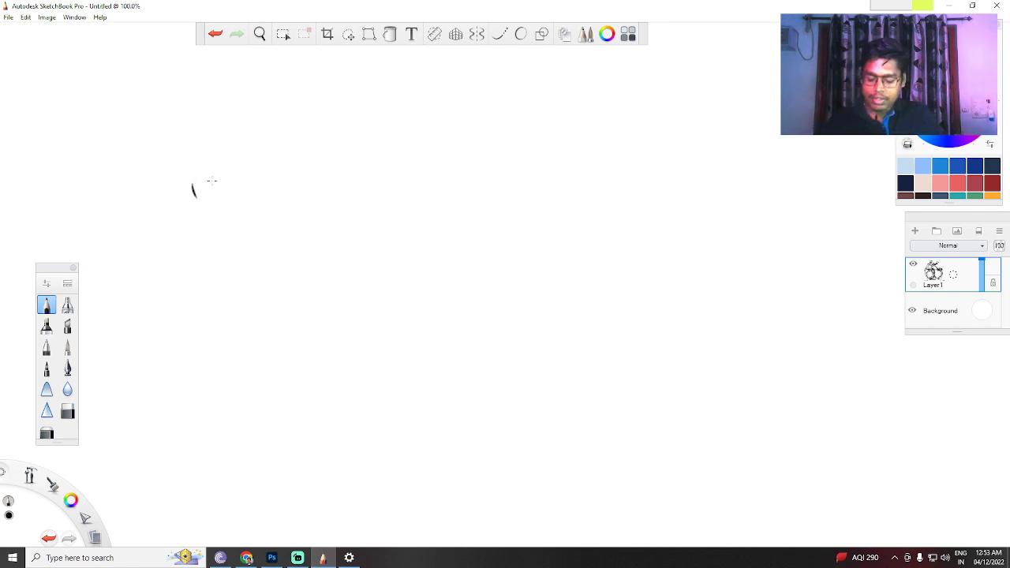
{"action": "key", "text": "ctrl+z"}
Handwrite "Artisan Award 2023" across the upper-left area of the canvas and underline the year twice.
{"action": "mouse_move", "coordinate": [76, 104]}
{"action": "left_mouse_down"}
{"action": "mouse_move", "coordinate": [85, 127]}
{"action": "mouse_move", "coordinate": [110, 103]}
{"action": "mouse_move", "coordinate": [148, 112]}
{"action": "mouse_move", "coordinate": [211, 93]}
{"action": "left_mouse_up"}
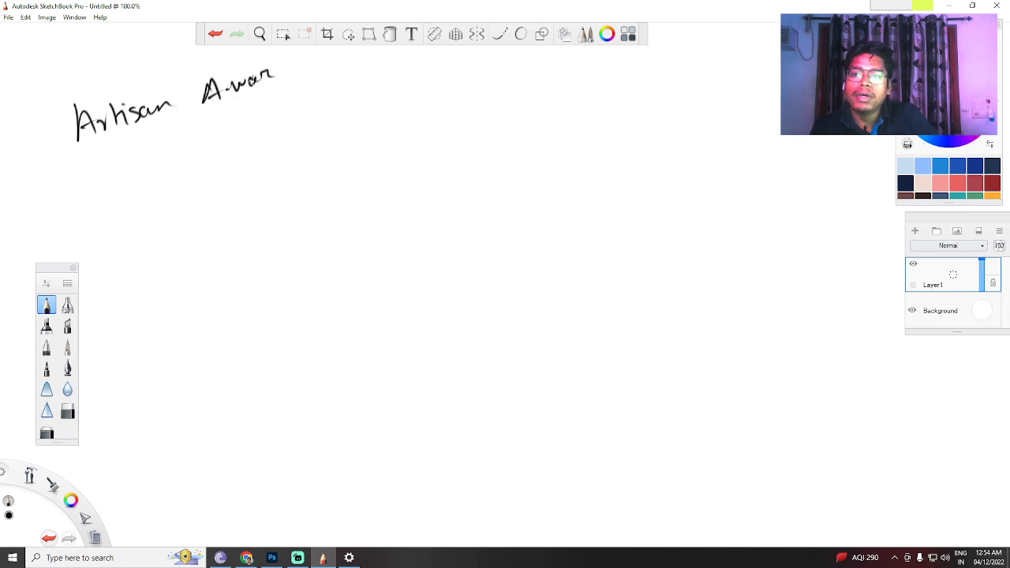
{"action": "left_click_drag", "start_coordinate": [278, 73], "coordinate": [355, 74]}
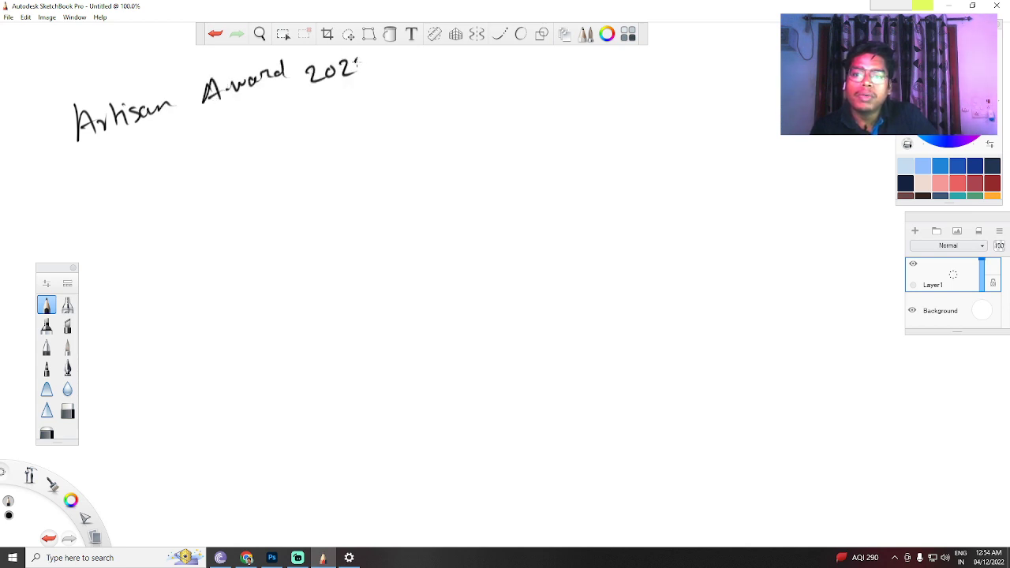
{"action": "left_click_drag", "start_coordinate": [285, 108], "coordinate": [371, 77]}
{"action": "left_click_drag", "start_coordinate": [296, 115], "coordinate": [393, 73]}
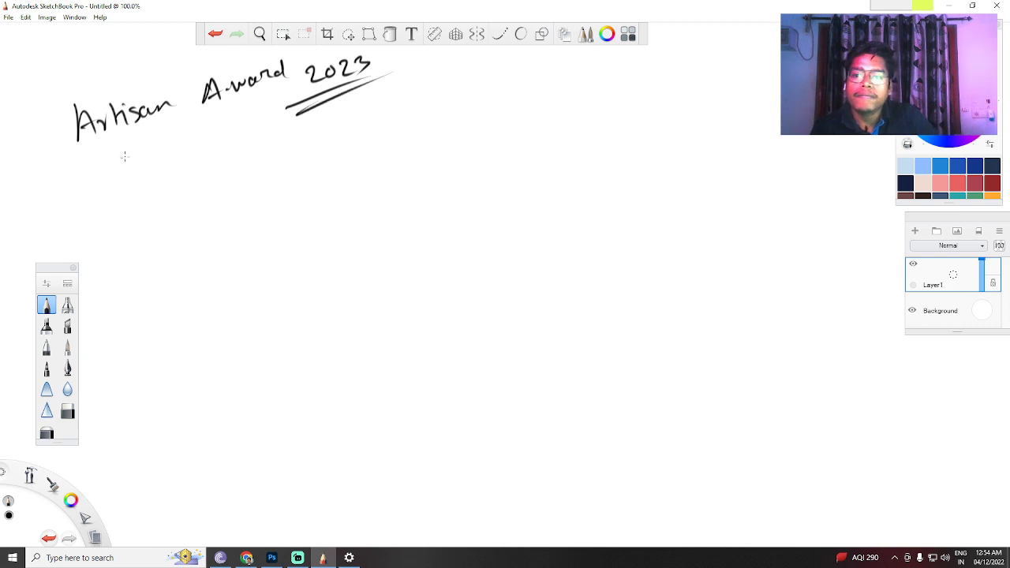
Handwrite "Theme - Indian moderne" on the line below the award title.
{"action": "left_click_drag", "start_coordinate": [118, 157], "coordinate": [141, 147]}
{"action": "left_click_drag", "start_coordinate": [132, 154], "coordinate": [140, 149]}
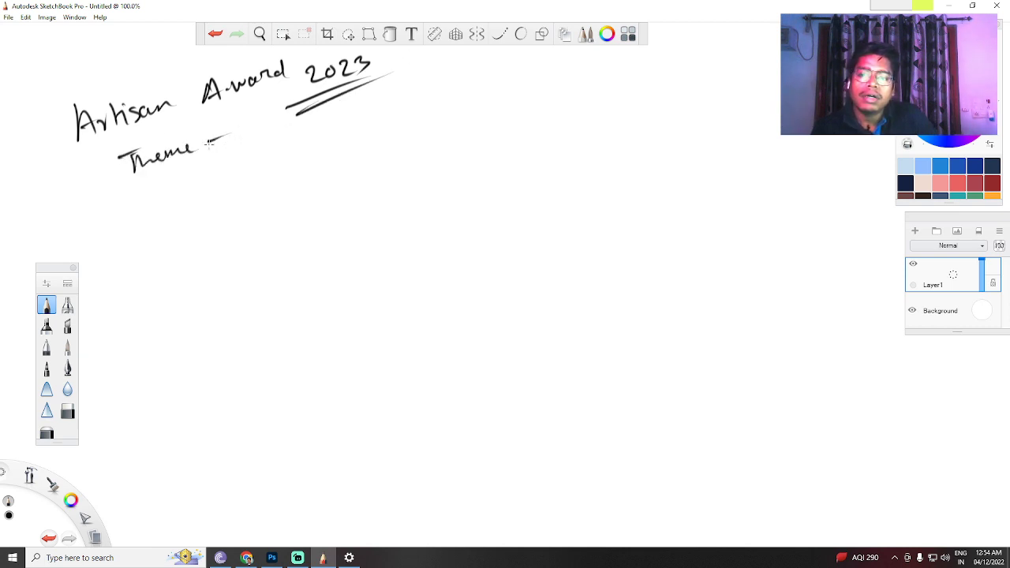
{"action": "mouse_move", "coordinate": [237, 132]}
{"action": "left_mouse_down"}
{"action": "mouse_move", "coordinate": [261, 144]}
{"action": "mouse_move", "coordinate": [277, 117]}
{"action": "mouse_move", "coordinate": [300, 126]}
{"action": "left_mouse_up"}
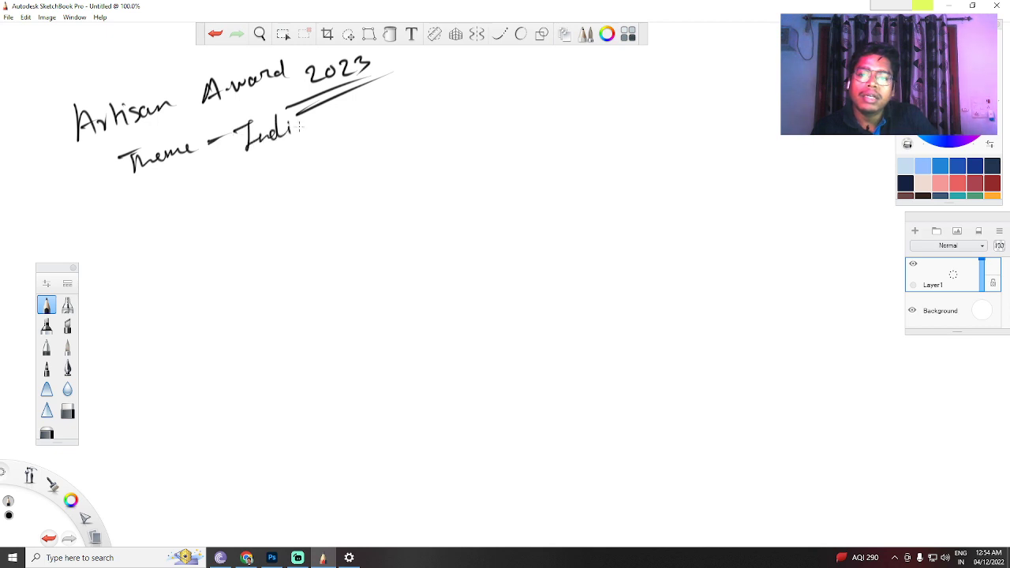
{"action": "mouse_move", "coordinate": [373, 107]}
{"action": "left_mouse_down"}
{"action": "mouse_move", "coordinate": [368, 119]}
{"action": "mouse_move", "coordinate": [454, 98]}
{"action": "left_mouse_up"}
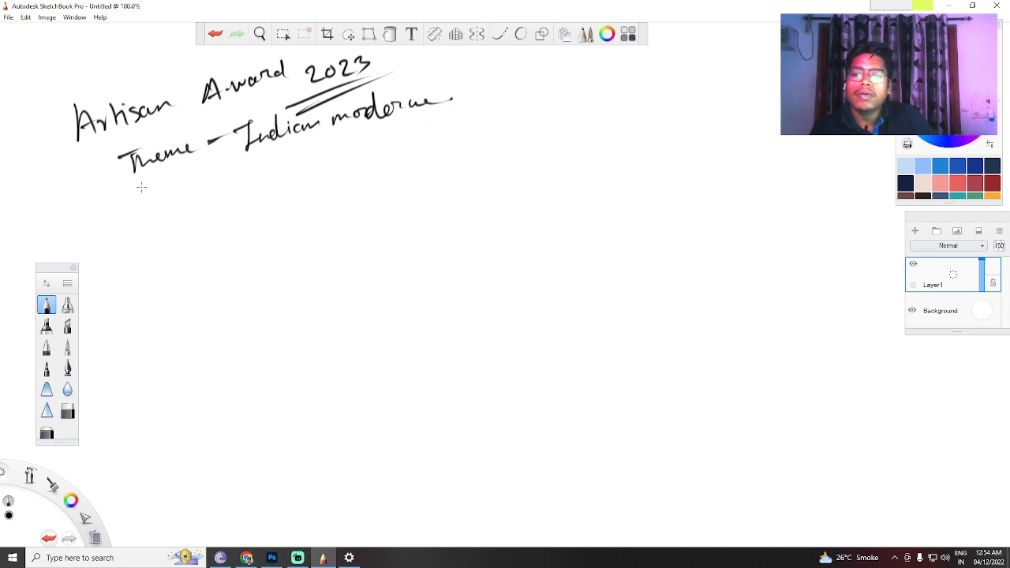
Handwrite "Category - Sculpture" below the theme line and clear all the handwritten notes from Layer1.
{"action": "mouse_move", "coordinate": [96, 200]}
{"action": "left_mouse_down"}
{"action": "mouse_move", "coordinate": [89, 224]}
{"action": "mouse_move", "coordinate": [111, 194]}
{"action": "mouse_move", "coordinate": [155, 218]}
{"action": "mouse_move", "coordinate": [172, 189]}
{"action": "mouse_move", "coordinate": [189, 207]}
{"action": "mouse_move", "coordinate": [232, 175]}
{"action": "mouse_move", "coordinate": [314, 169]}
{"action": "mouse_move", "coordinate": [411, 136]}
{"action": "left_mouse_up"}
{"action": "left_click", "coordinate": [419, 134]}
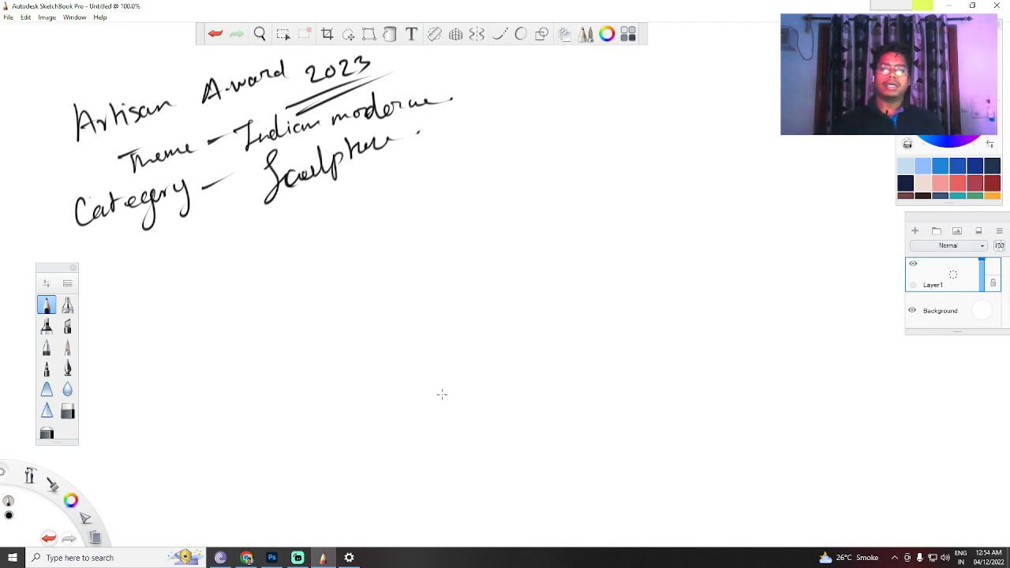
{"action": "key", "text": "Delete"}
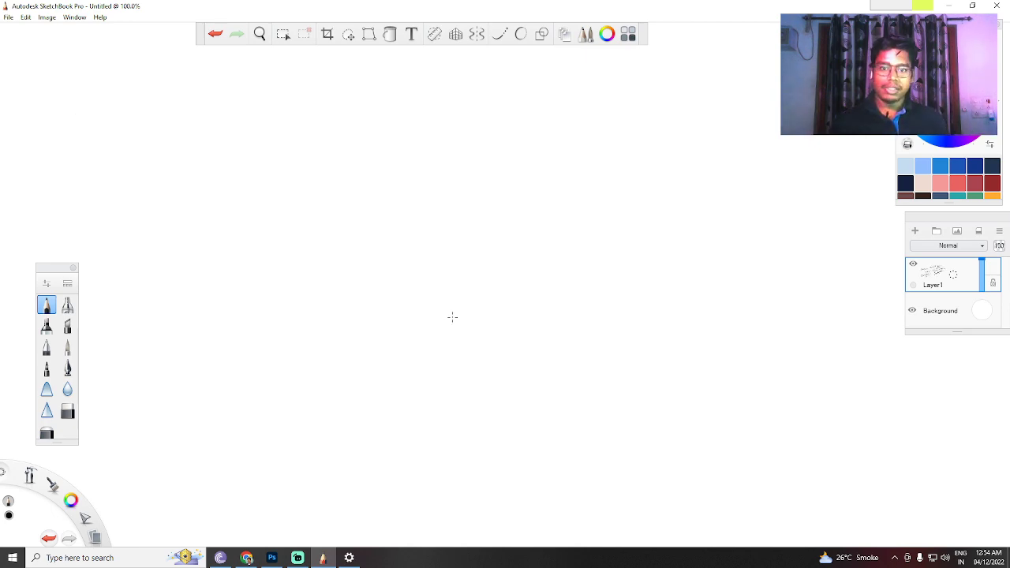
Switch to Chrome, find the Travel Triangle image of The Thinker and save it to the Desktop as a WEBP file.
{"action": "left_click", "coordinate": [247, 558]}
{"action": "scroll", "coordinate": [316, 355], "scroll_direction": "down", "scroll_amount": 10}
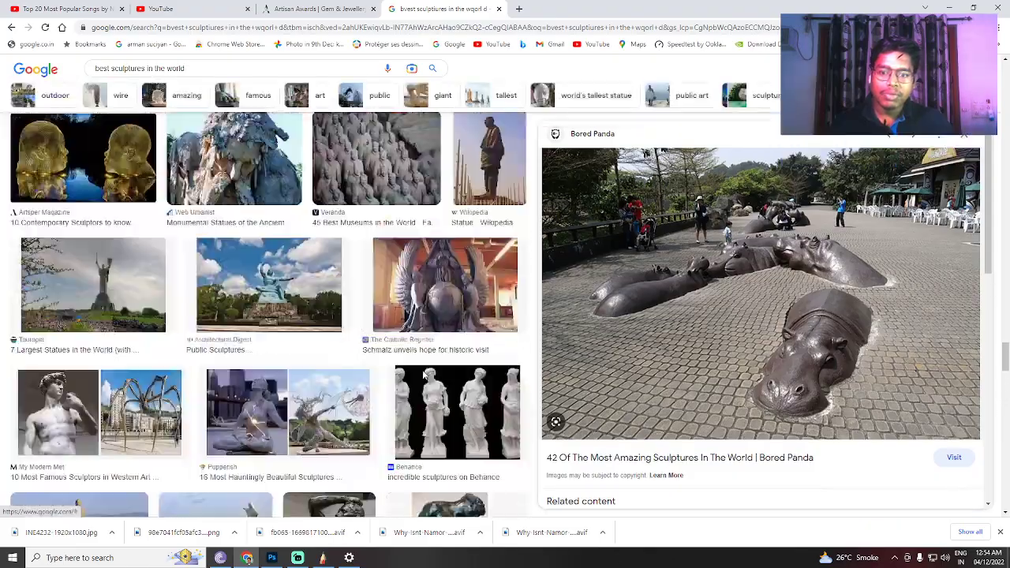
{"action": "scroll", "coordinate": [376, 308], "scroll_direction": "down", "scroll_amount": 15}
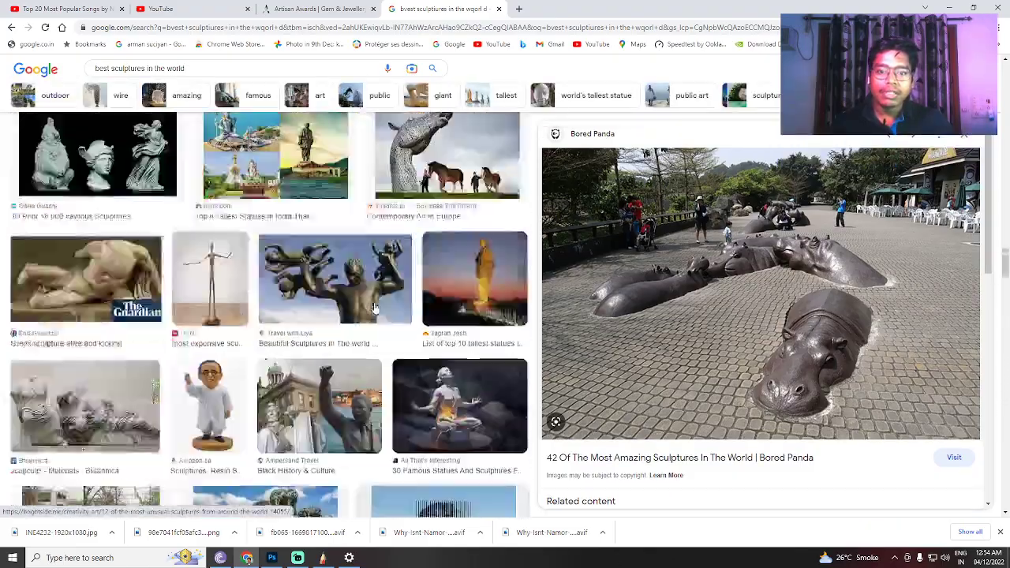
{"action": "scroll", "coordinate": [375, 304], "scroll_direction": "up", "scroll_amount": 20}
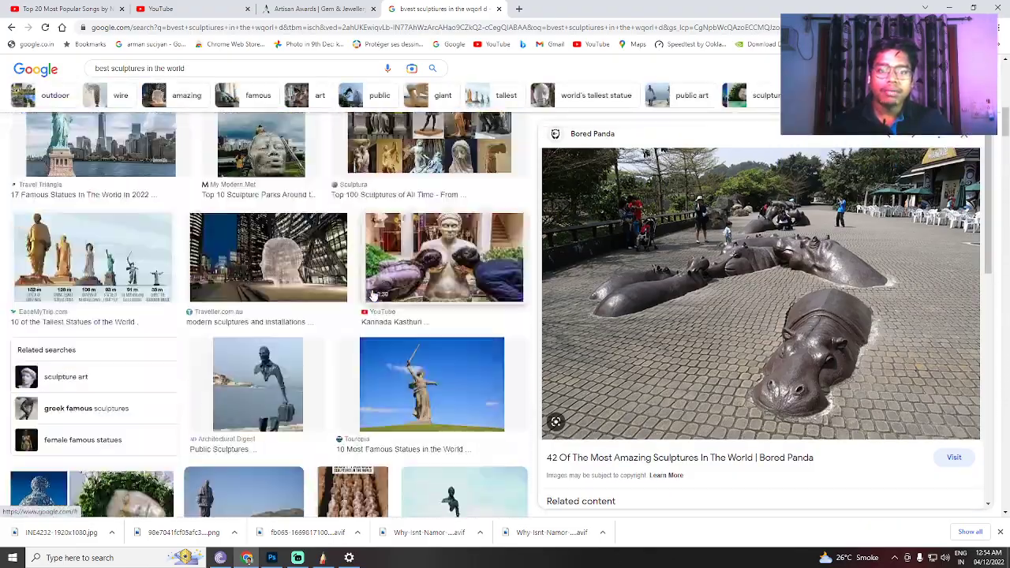
{"action": "scroll", "coordinate": [461, 285], "scroll_direction": "down", "scroll_amount": 3}
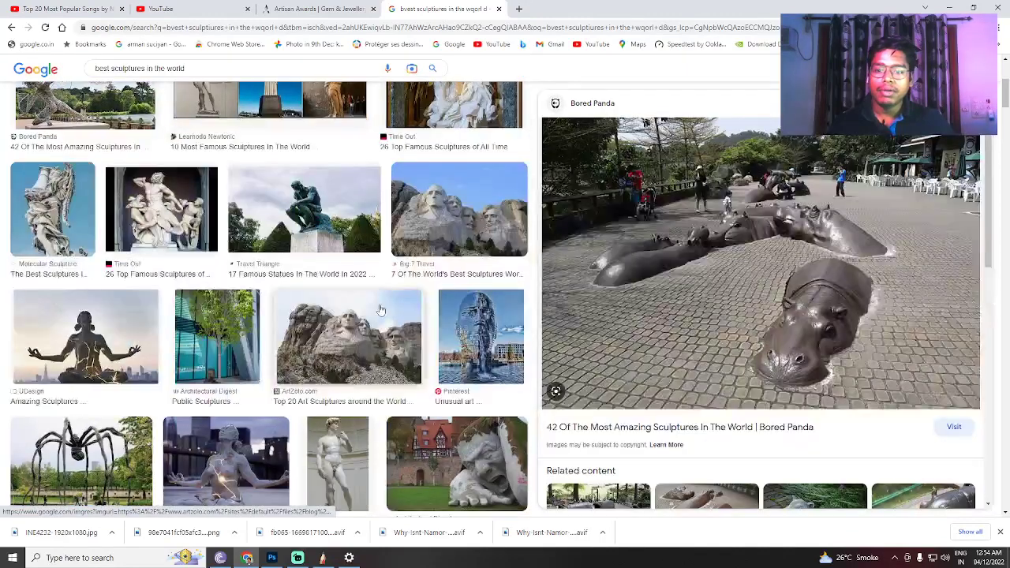
{"action": "left_click", "coordinate": [355, 252]}
{"action": "right_click", "coordinate": [846, 245]}
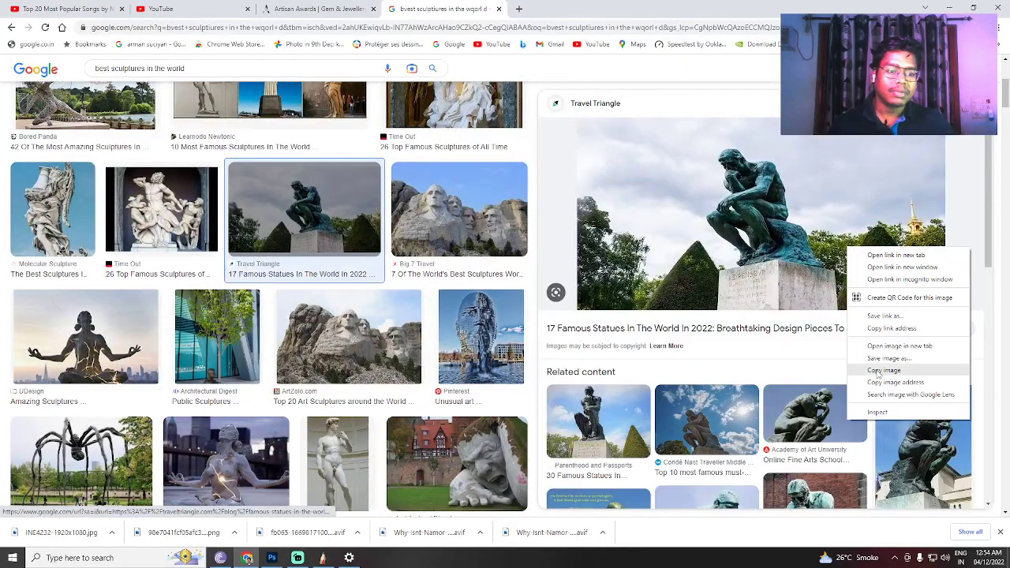
{"action": "left_click", "coordinate": [891, 365]}
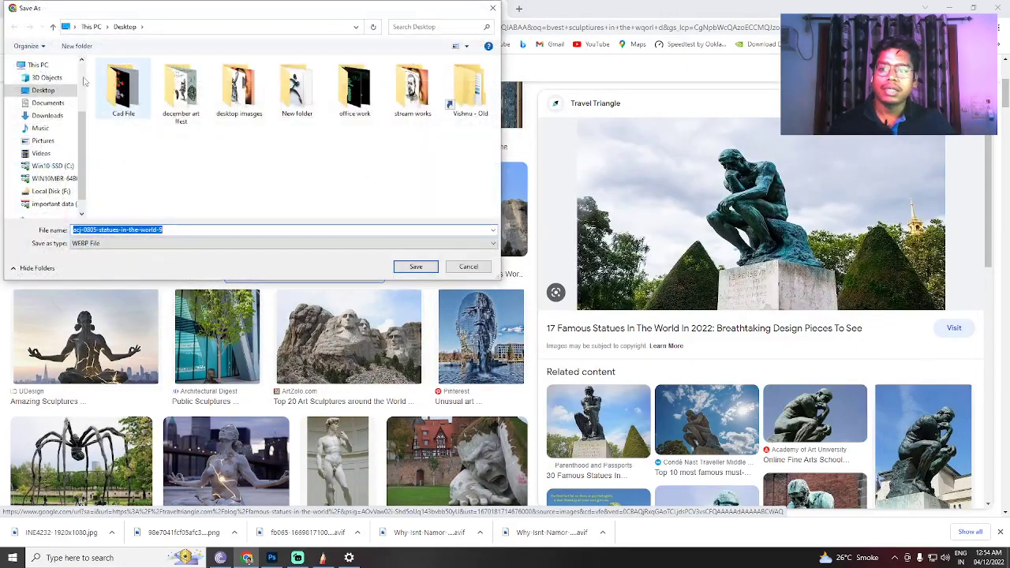
{"action": "left_click", "coordinate": [399, 268]}
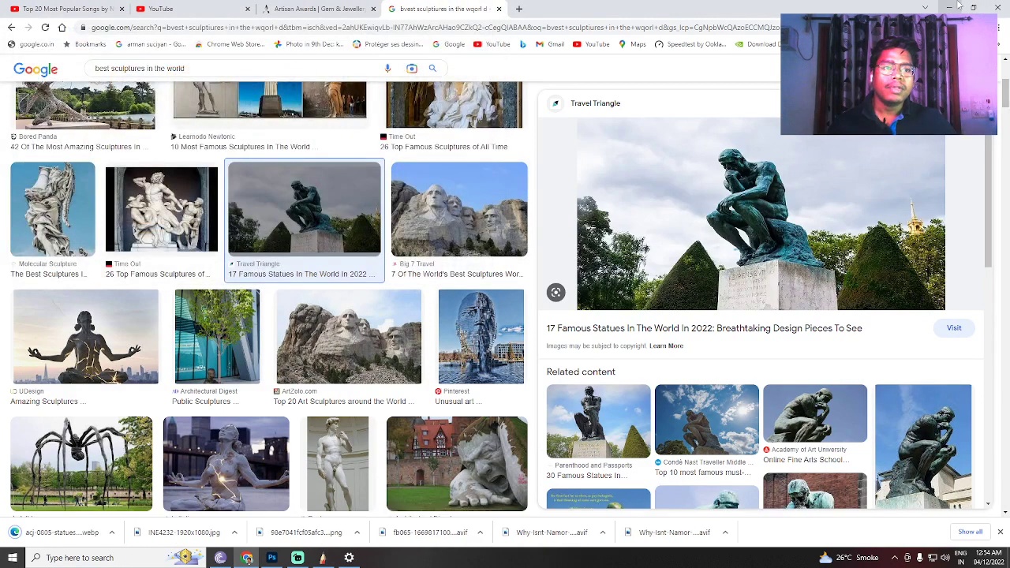
Preview the related Wikipedia image of The Thinker and save it to the Desktop as the JPEG Musée_Rodin_1.
{"action": "left_click", "coordinate": [924, 442]}
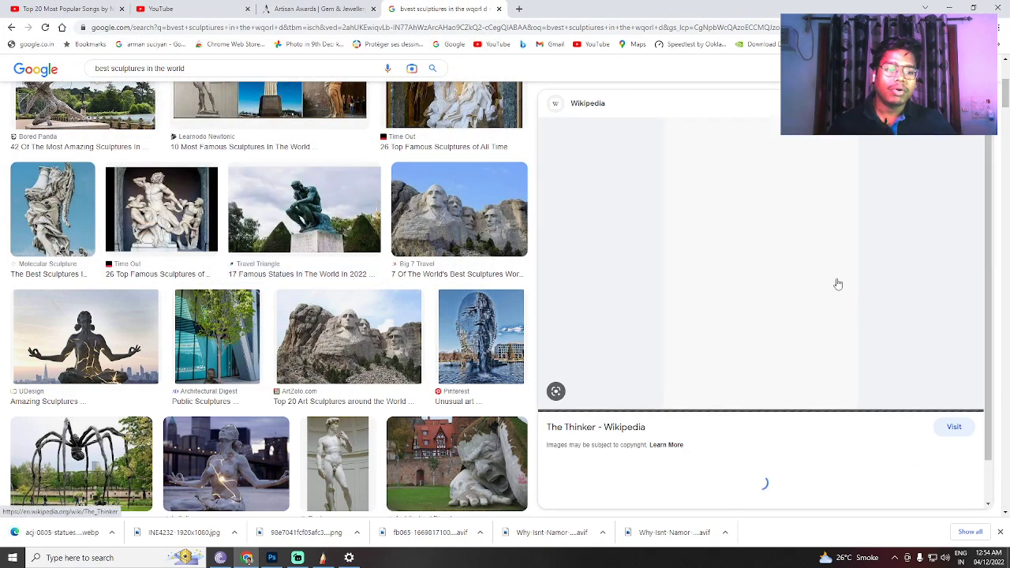
{"action": "right_click", "coordinate": [775, 264]}
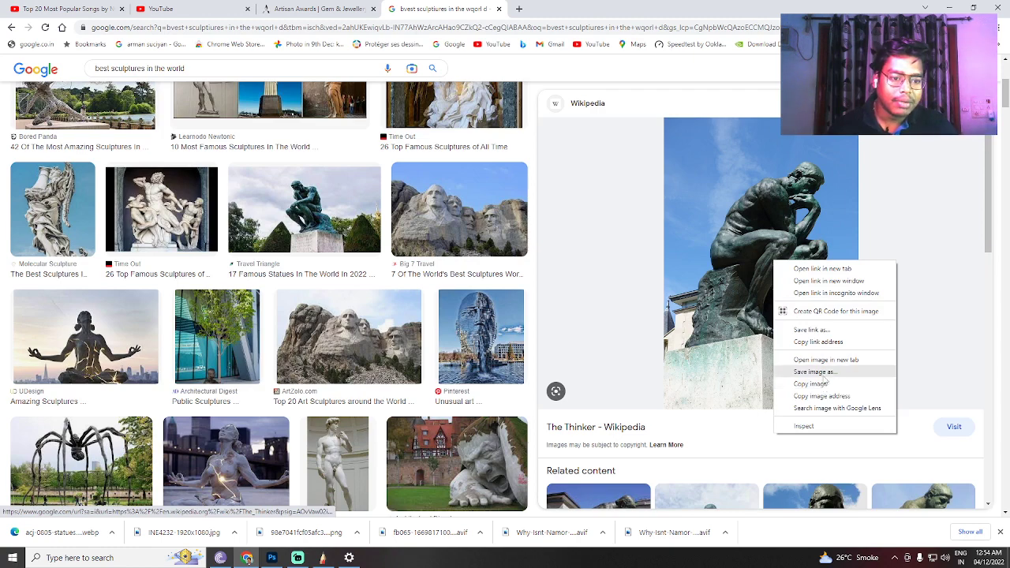
{"action": "left_click", "coordinate": [798, 369]}
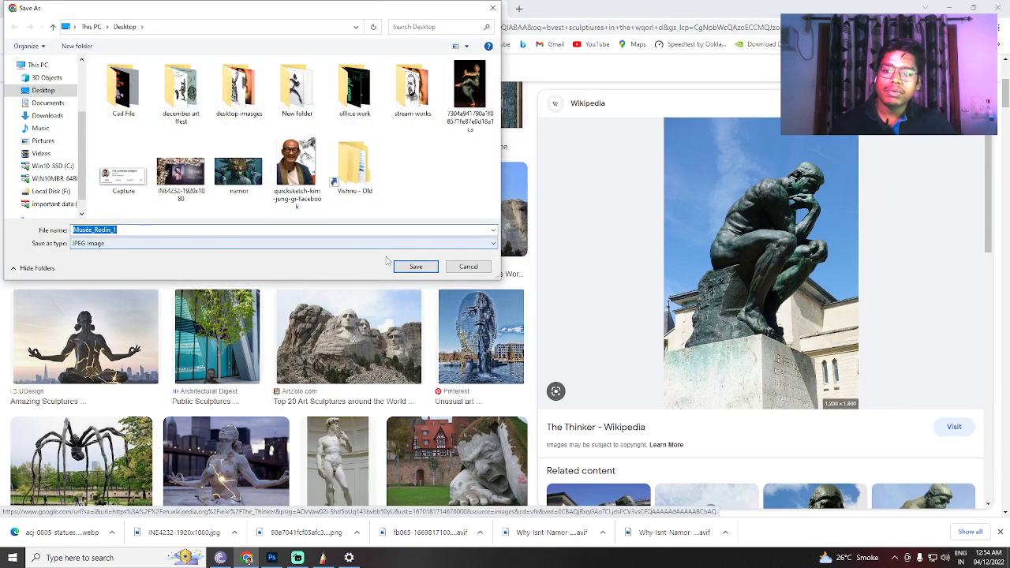
{"action": "left_click", "coordinate": [409, 265]}
Return to SketchBook and import the Musée_Rodin_1 image from the Desktop onto the canvas.
{"action": "left_click", "coordinate": [950, 7]}
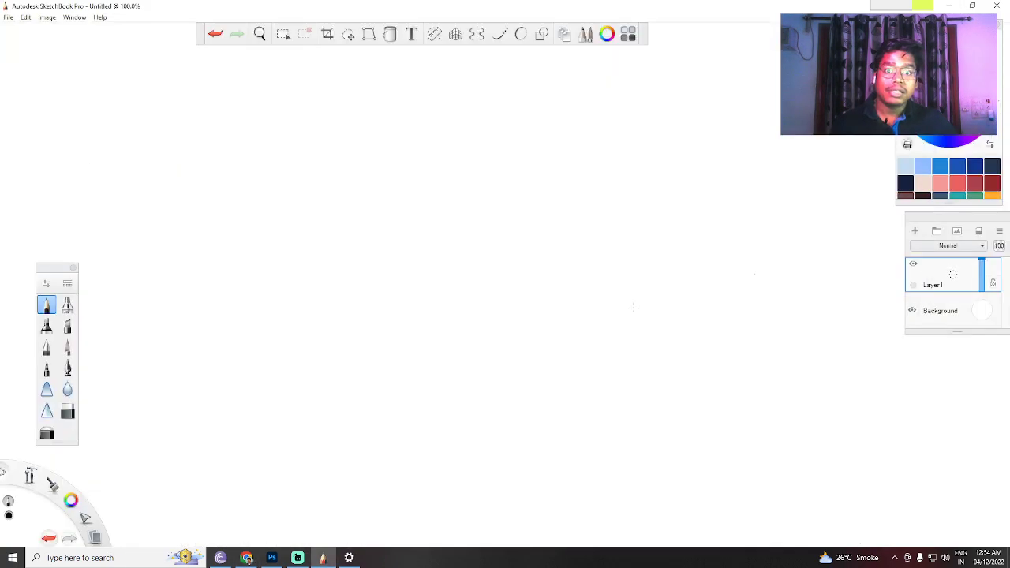
{"action": "scroll", "coordinate": [375, 264], "scroll_direction": "down", "scroll_amount": 1}
{"action": "left_click", "coordinate": [956, 231]}
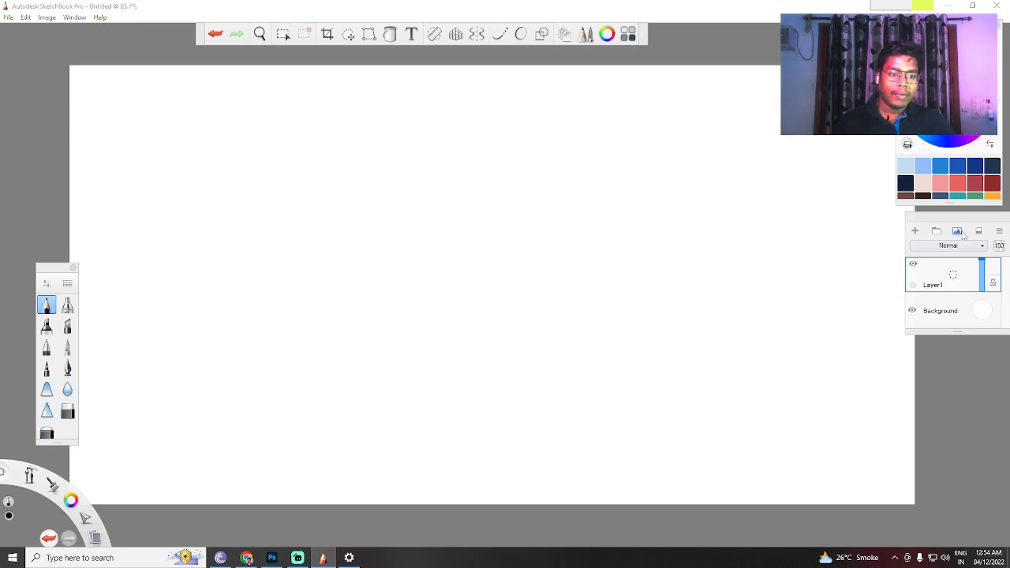
{"action": "left_click", "coordinate": [348, 207]}
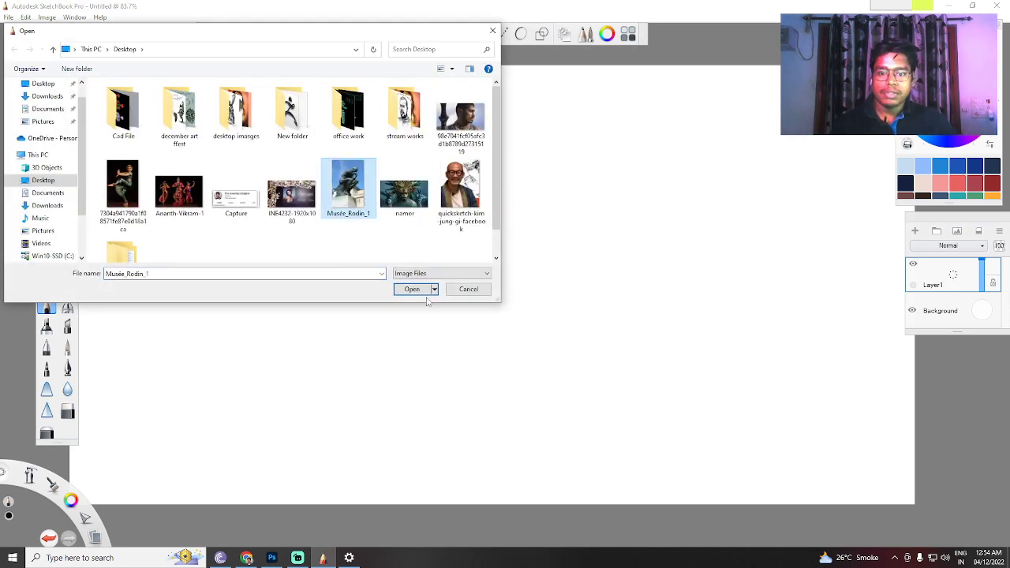
{"action": "left_click", "coordinate": [418, 290]}
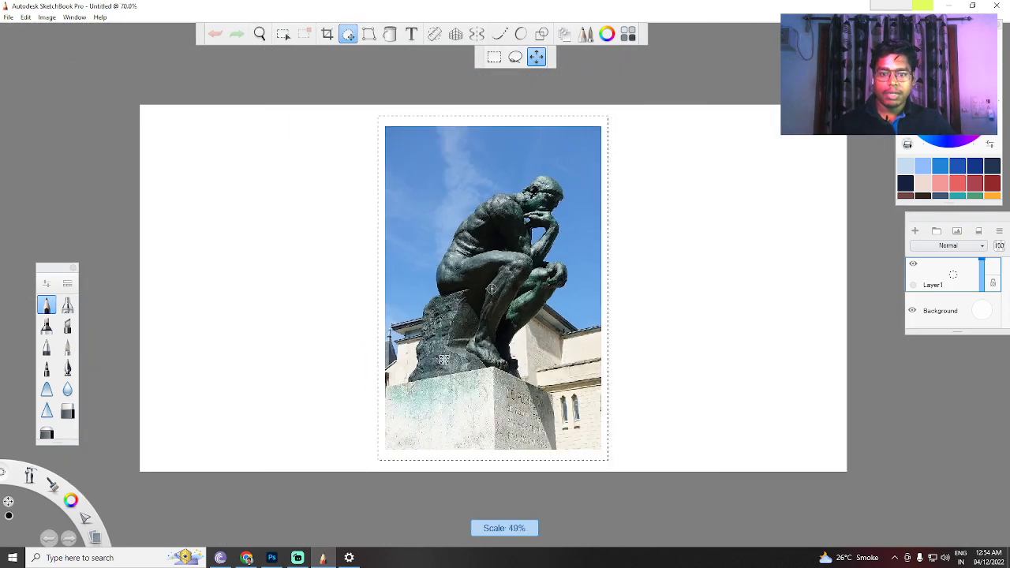
Move the scaled-down Thinker photo to the upper-left area of the canvas and finish the transform.
{"action": "left_click_drag", "start_coordinate": [443, 377], "coordinate": [237, 334]}
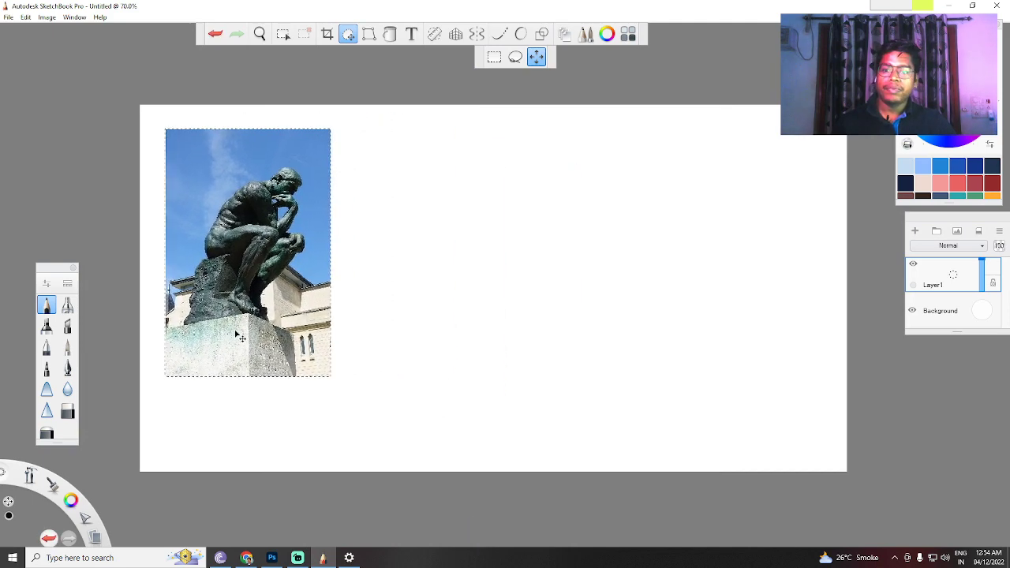
{"action": "scroll", "coordinate": [229, 316], "scroll_direction": "up", "scroll_amount": 4}
{"action": "scroll", "coordinate": [229, 317], "scroll_direction": "down", "scroll_amount": 2}
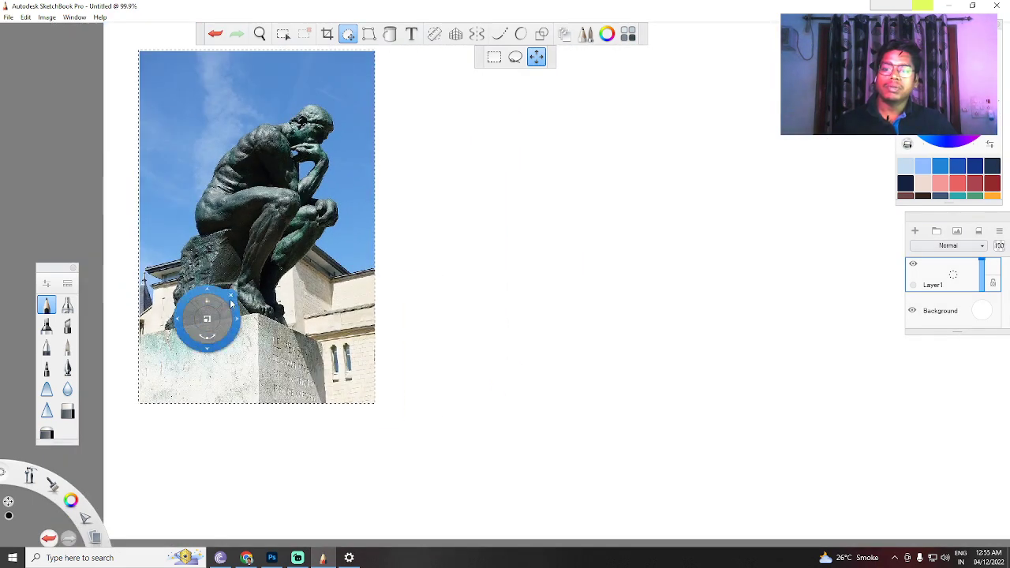
{"action": "scroll", "coordinate": [230, 319], "scroll_direction": "down", "scroll_amount": 2}
{"action": "scroll", "coordinate": [231, 317], "scroll_direction": "up", "scroll_amount": 2}
{"action": "left_click", "coordinate": [231, 296]}
{"action": "scroll", "coordinate": [236, 336], "scroll_direction": "down", "scroll_amount": 3}
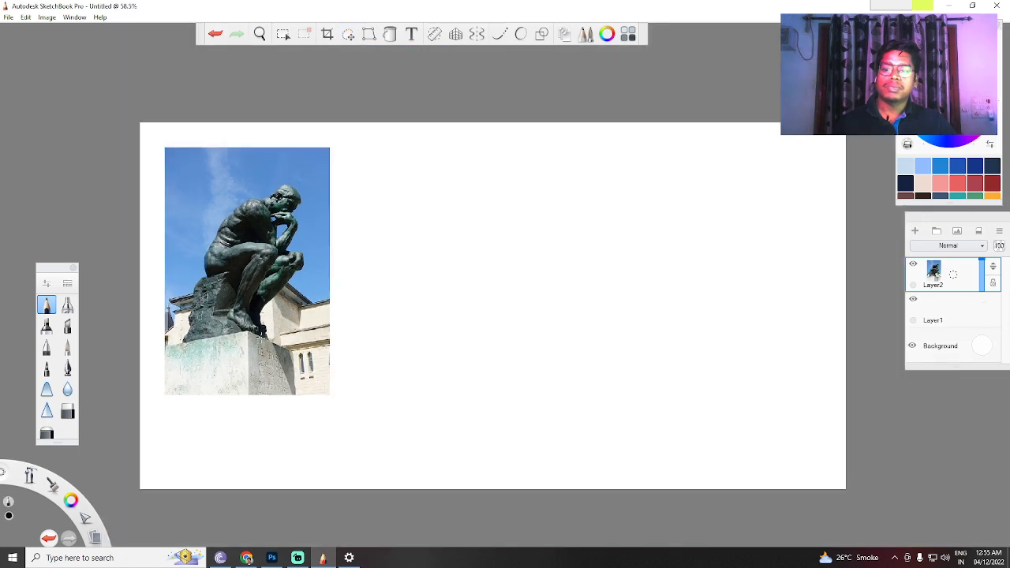
Rough out the thinker's head, shoulders and bent arms freehand on the blank canvas area right of the photo.
{"action": "scroll", "coordinate": [413, 275], "scroll_direction": "up", "scroll_amount": 2}
{"action": "scroll", "coordinate": [395, 291], "scroll_direction": "down", "scroll_amount": 3}
{"action": "scroll", "coordinate": [389, 299], "scroll_direction": "up", "scroll_amount": 3}
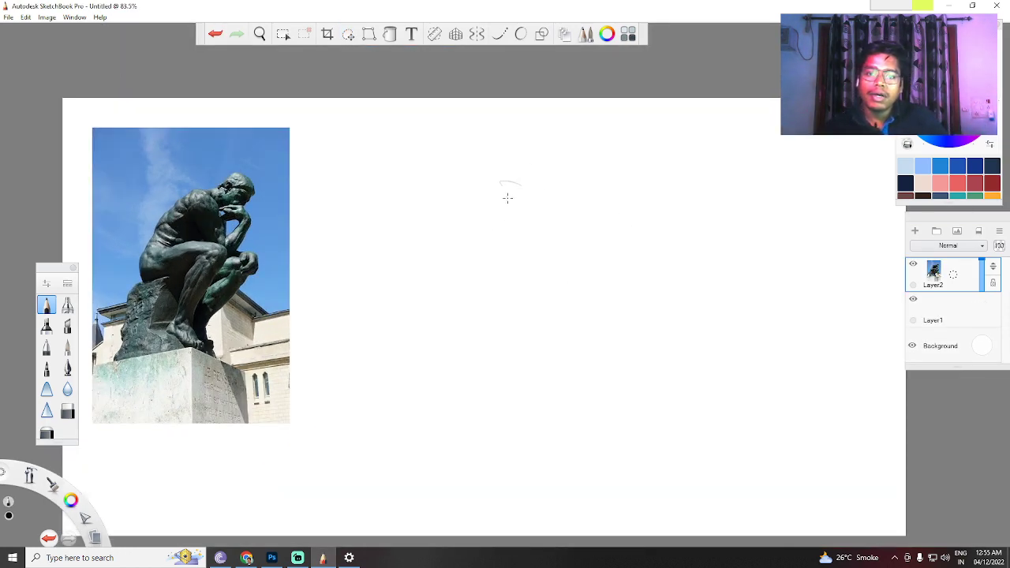
{"action": "mouse_move", "coordinate": [517, 190]}
{"action": "left_mouse_down"}
{"action": "mouse_move", "coordinate": [539, 174]}
{"action": "mouse_move", "coordinate": [502, 209]}
{"action": "mouse_move", "coordinate": [481, 207]}
{"action": "mouse_move", "coordinate": [518, 204]}
{"action": "mouse_move", "coordinate": [491, 214]}
{"action": "mouse_move", "coordinate": [494, 227]}
{"action": "mouse_move", "coordinate": [516, 225]}
{"action": "mouse_move", "coordinate": [552, 256]}
{"action": "left_mouse_up"}
{"action": "mouse_move", "coordinate": [561, 212]}
{"action": "left_mouse_down"}
{"action": "mouse_move", "coordinate": [559, 235]}
{"action": "mouse_move", "coordinate": [481, 247]}
{"action": "mouse_move", "coordinate": [486, 240]}
{"action": "mouse_move", "coordinate": [471, 261]}
{"action": "mouse_move", "coordinate": [474, 234]}
{"action": "mouse_move", "coordinate": [463, 289]}
{"action": "mouse_move", "coordinate": [485, 266]}
{"action": "left_mouse_up"}
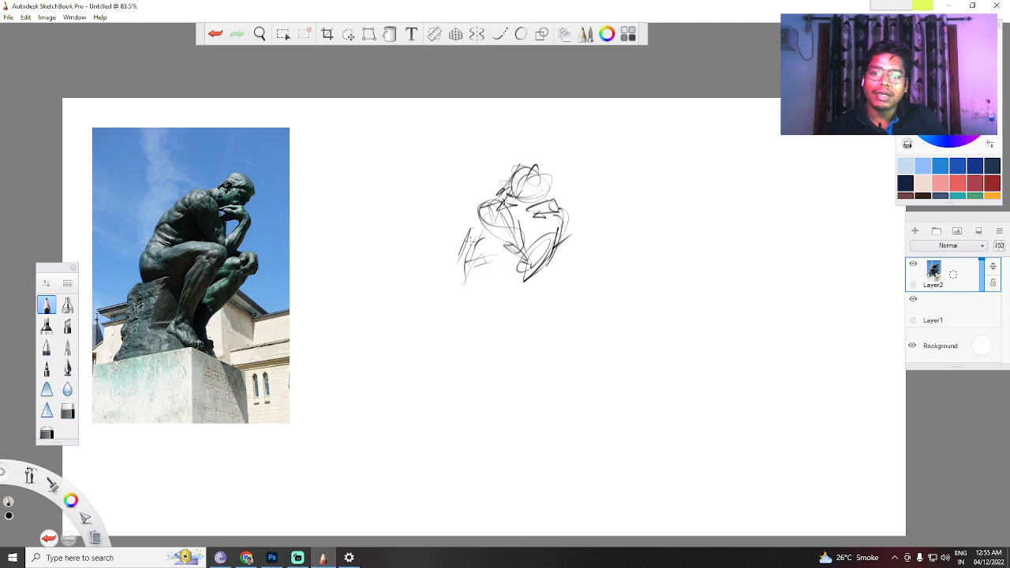
Sketch the figure's back, hip and thigh down to the near knee.
{"action": "left_click_drag", "start_coordinate": [483, 211], "coordinate": [459, 268]}
{"action": "mouse_move", "coordinate": [469, 234]}
{"action": "left_mouse_down"}
{"action": "mouse_move", "coordinate": [456, 278]}
{"action": "mouse_move", "coordinate": [466, 286]}
{"action": "mouse_move", "coordinate": [446, 310]}
{"action": "mouse_move", "coordinate": [479, 311]}
{"action": "mouse_move", "coordinate": [485, 336]}
{"action": "mouse_move", "coordinate": [471, 283]}
{"action": "mouse_move", "coordinate": [485, 295]}
{"action": "mouse_move", "coordinate": [497, 281]}
{"action": "mouse_move", "coordinate": [477, 298]}
{"action": "mouse_move", "coordinate": [526, 289]}
{"action": "mouse_move", "coordinate": [554, 332]}
{"action": "left_mouse_up"}
{"action": "mouse_move", "coordinate": [453, 331]}
{"action": "left_mouse_down"}
{"action": "mouse_move", "coordinate": [502, 338]}
{"action": "mouse_move", "coordinate": [518, 320]}
{"action": "mouse_move", "coordinate": [521, 349]}
{"action": "left_mouse_up"}
{"action": "left_click_drag", "start_coordinate": [557, 296], "coordinate": [531, 355]}
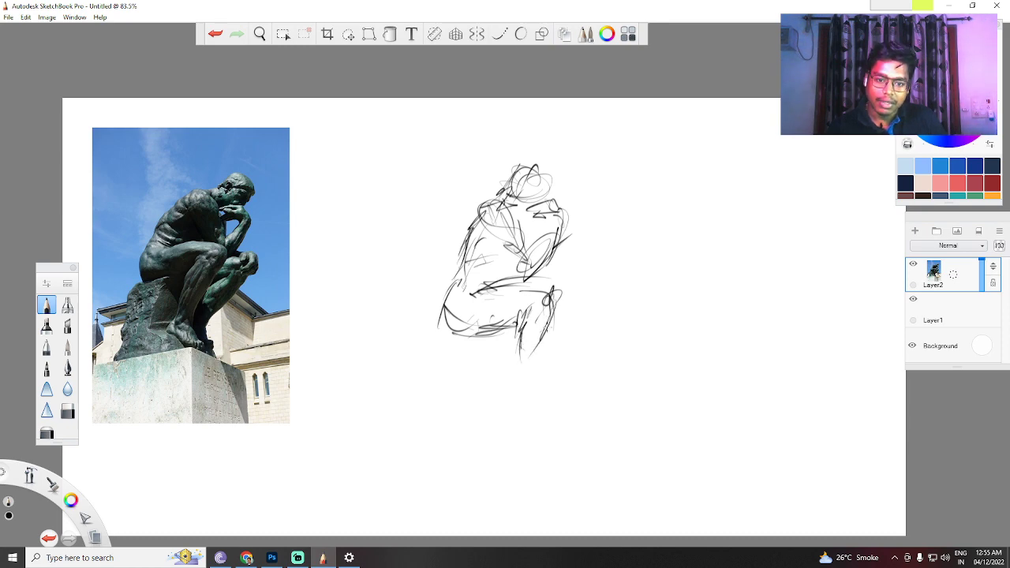
Sketch the near lower leg, ankle and foot below the knee.
{"action": "left_click_drag", "start_coordinate": [551, 322], "coordinate": [522, 377]}
{"action": "left_click_drag", "start_coordinate": [524, 340], "coordinate": [504, 391]}
{"action": "left_click_drag", "start_coordinate": [548, 341], "coordinate": [521, 377]}
{"action": "mouse_move", "coordinate": [544, 355]}
{"action": "left_mouse_down"}
{"action": "mouse_move", "coordinate": [509, 399]}
{"action": "mouse_move", "coordinate": [521, 408]}
{"action": "left_mouse_up"}
{"action": "left_click_drag", "start_coordinate": [521, 398], "coordinate": [531, 412]}
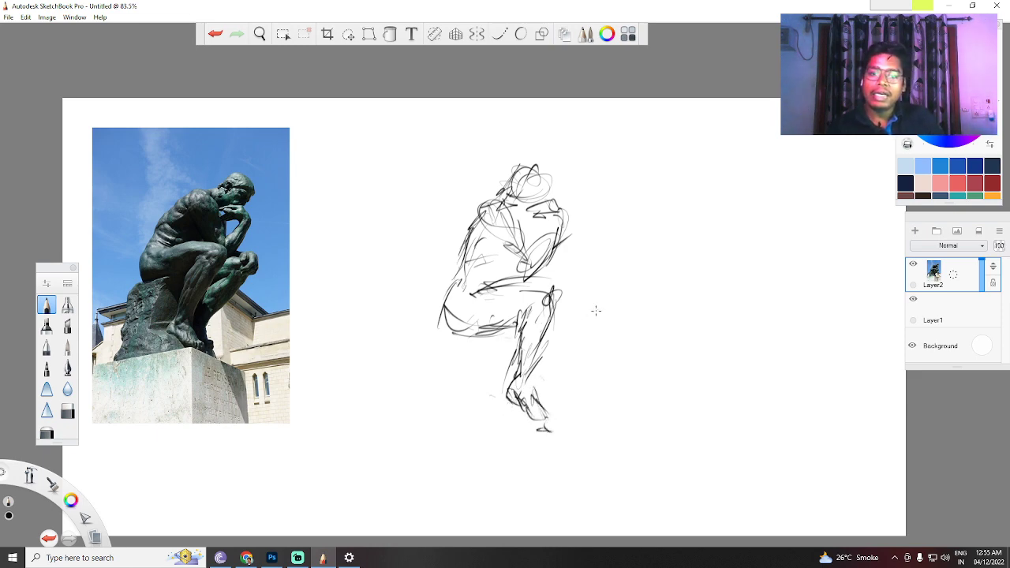
Sketch the far knee and shin behind the near leg, with the hand resting on the knee.
{"action": "left_click_drag", "start_coordinate": [559, 297], "coordinate": [587, 300]}
{"action": "left_click_drag", "start_coordinate": [581, 322], "coordinate": [552, 367]}
{"action": "left_click_drag", "start_coordinate": [587, 317], "coordinate": [535, 389]}
{"action": "left_click_drag", "start_coordinate": [554, 319], "coordinate": [547, 352]}
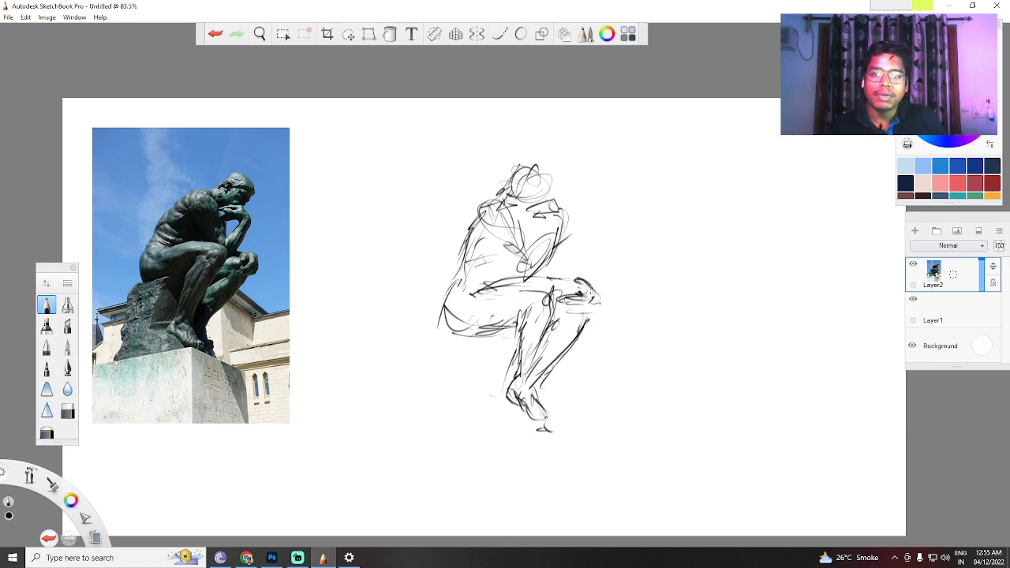
Darken the figure's outline along the underside of the thigh, the back, the neck and the head.
{"action": "left_click_drag", "start_coordinate": [469, 333], "coordinate": [511, 325]}
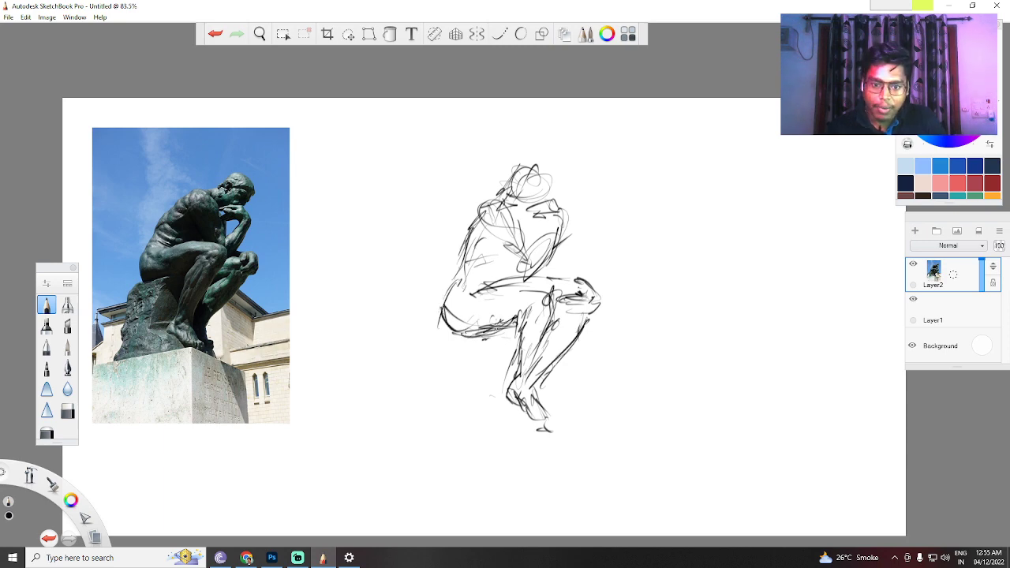
{"action": "left_click_drag", "start_coordinate": [465, 272], "coordinate": [454, 289]}
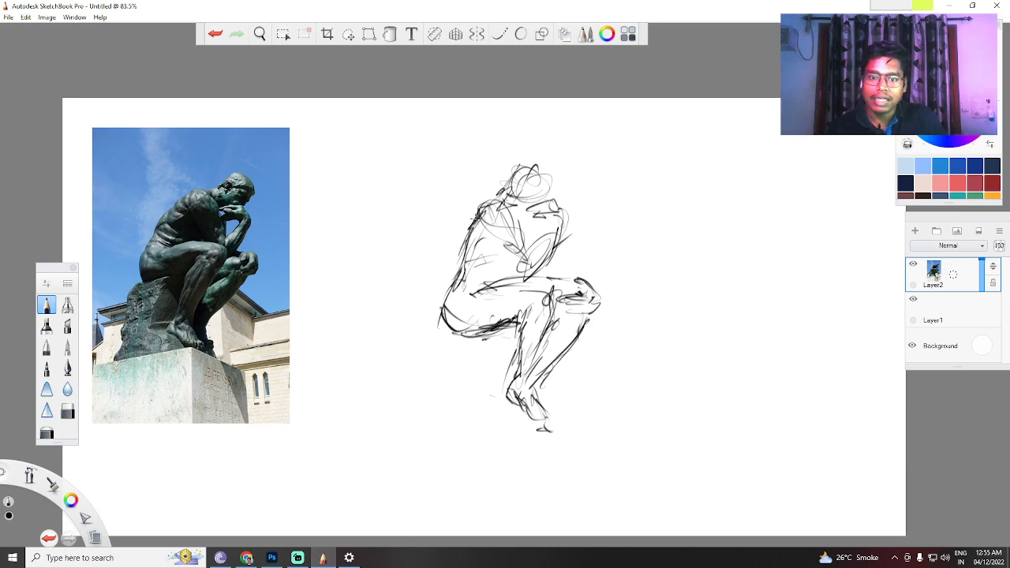
{"action": "mouse_move", "coordinate": [478, 214]}
{"action": "left_mouse_down"}
{"action": "mouse_move", "coordinate": [505, 194]}
{"action": "mouse_move", "coordinate": [474, 229]}
{"action": "mouse_move", "coordinate": [440, 298]}
{"action": "left_mouse_up"}
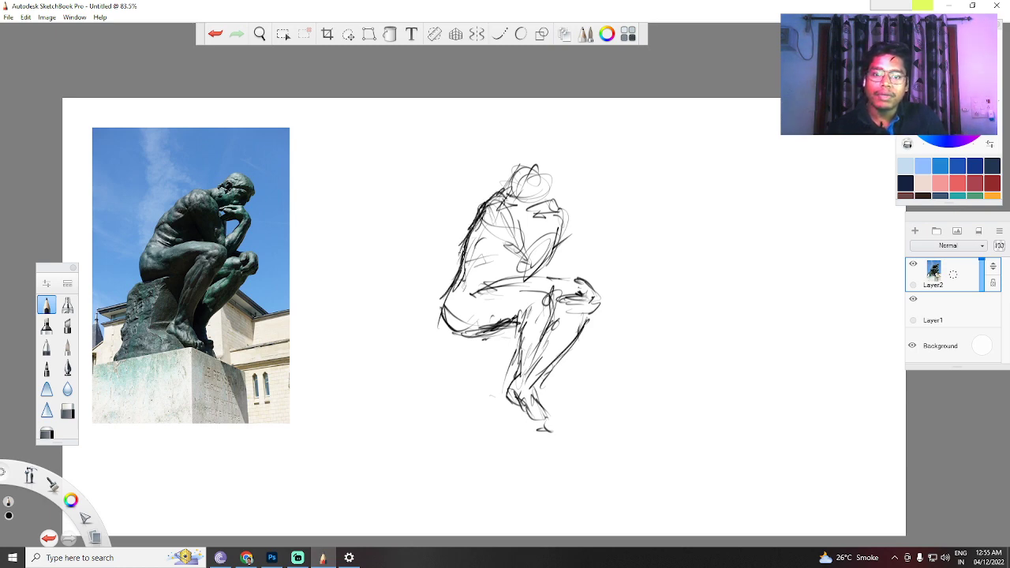
{"action": "mouse_move", "coordinate": [502, 197]}
{"action": "left_mouse_down"}
{"action": "mouse_move", "coordinate": [517, 205]}
{"action": "mouse_move", "coordinate": [527, 259]}
{"action": "mouse_move", "coordinate": [502, 246]}
{"action": "mouse_move", "coordinate": [532, 274]}
{"action": "mouse_move", "coordinate": [553, 211]}
{"action": "mouse_move", "coordinate": [525, 185]}
{"action": "mouse_move", "coordinate": [540, 161]}
{"action": "mouse_move", "coordinate": [551, 163]}
{"action": "mouse_move", "coordinate": [543, 172]}
{"action": "left_mouse_up"}
{"action": "mouse_move", "coordinate": [523, 178]}
{"action": "left_mouse_down"}
{"action": "mouse_move", "coordinate": [543, 183]}
{"action": "mouse_move", "coordinate": [560, 163]}
{"action": "mouse_move", "coordinate": [562, 193]}
{"action": "left_mouse_up"}
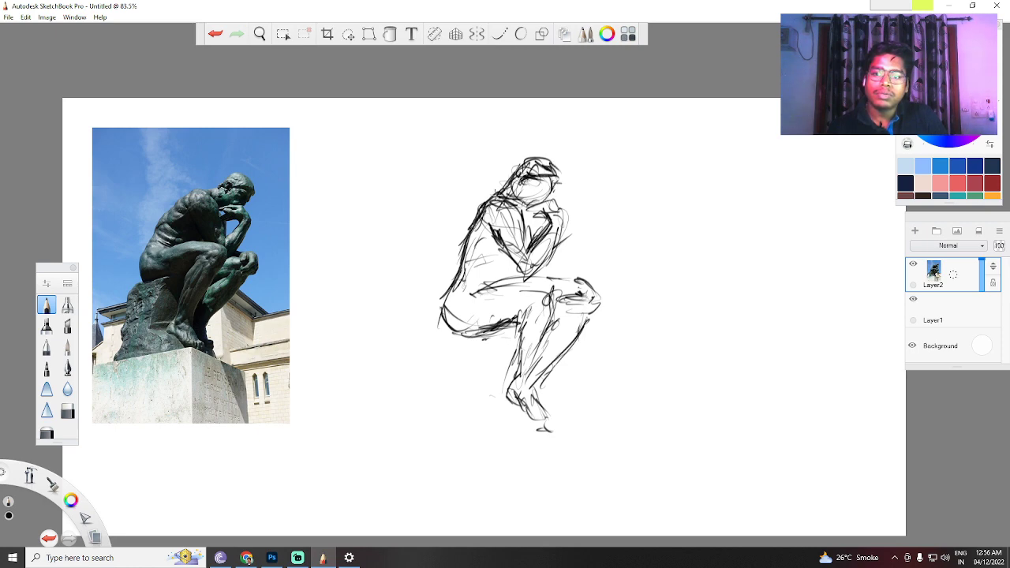
{"action": "mouse_move", "coordinate": [494, 199]}
{"action": "left_mouse_down"}
{"action": "mouse_move", "coordinate": [459, 240]}
{"action": "mouse_move", "coordinate": [453, 276]}
{"action": "left_mouse_up"}
{"action": "left_click_drag", "start_coordinate": [466, 238], "coordinate": [446, 289]}
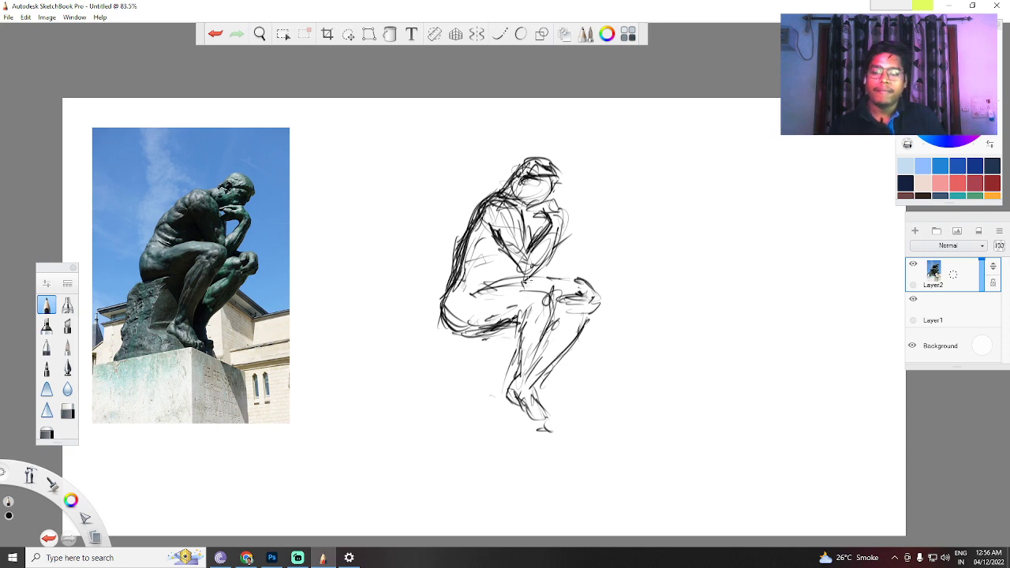
Reinforce the resting forearm, the thigh contour and the far shin with darker strokes.
{"action": "left_click_drag", "start_coordinate": [542, 276], "coordinate": [581, 270]}
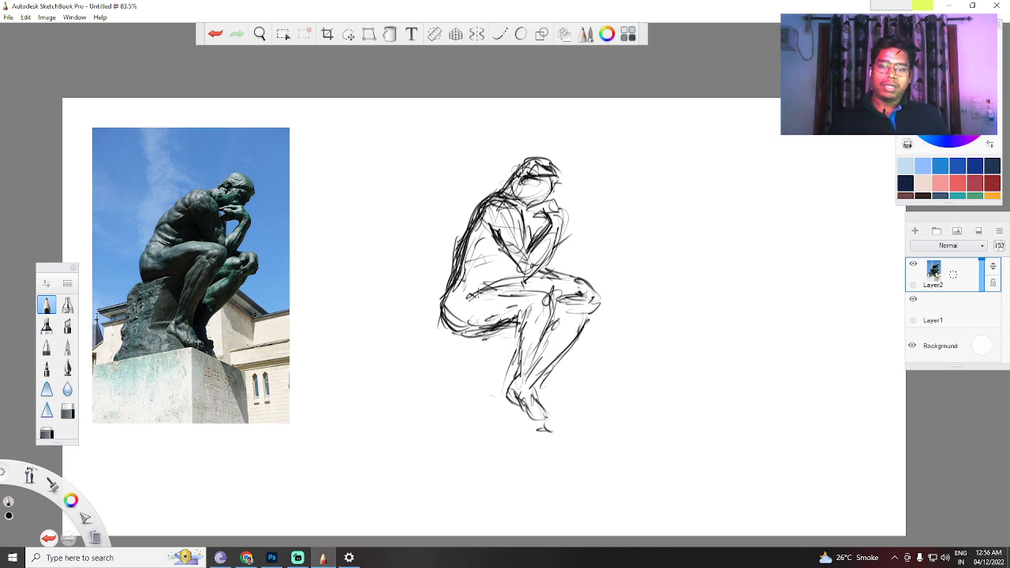
{"action": "mouse_move", "coordinate": [472, 295]}
{"action": "left_mouse_down"}
{"action": "mouse_move", "coordinate": [540, 281]}
{"action": "mouse_move", "coordinate": [526, 377]}
{"action": "left_mouse_up"}
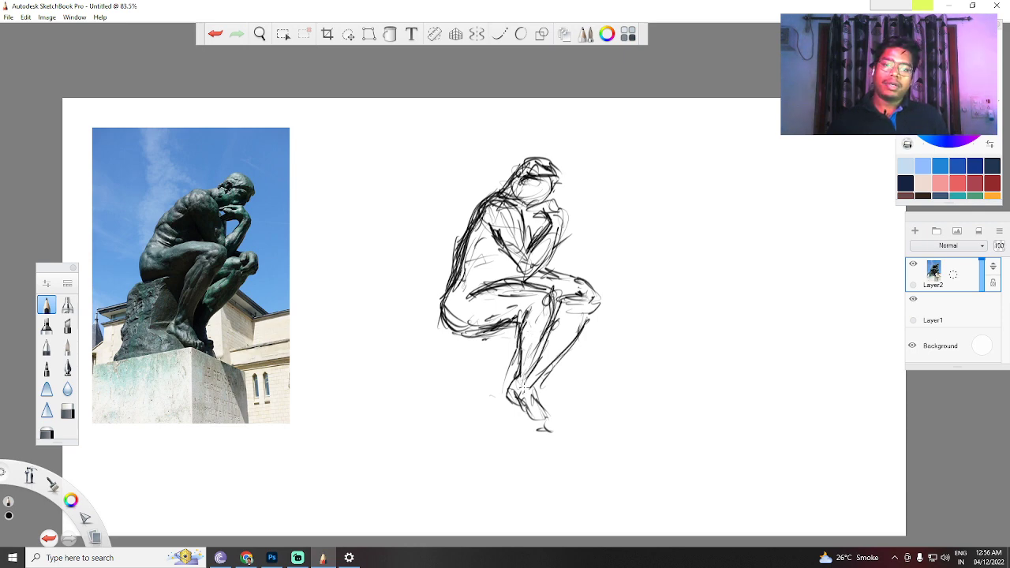
{"action": "left_click_drag", "start_coordinate": [584, 327], "coordinate": [541, 376]}
{"action": "left_click_drag", "start_coordinate": [587, 309], "coordinate": [560, 349]}
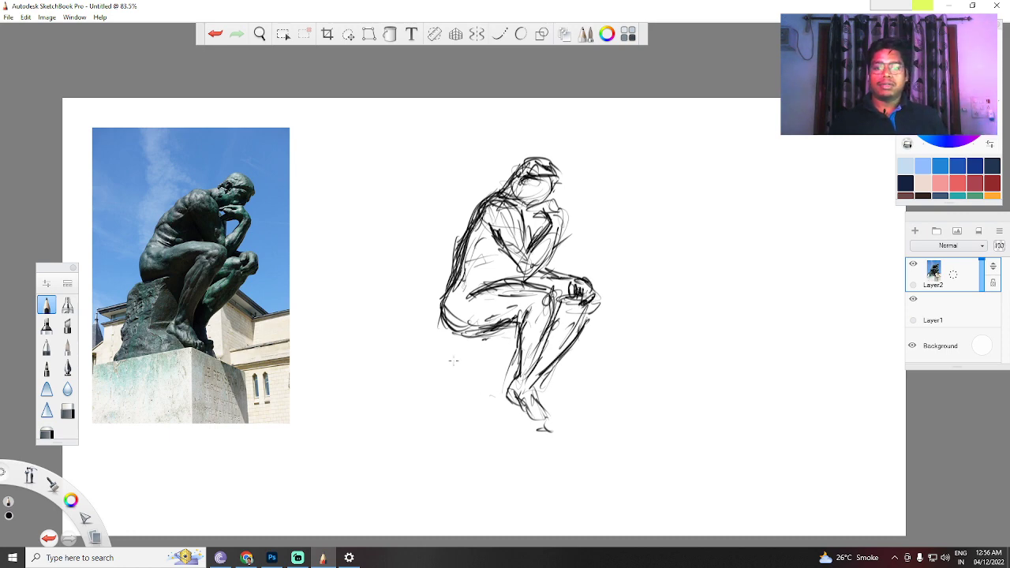
Sketch the rough rock seat beneath the figure, down to the level of the feet.
{"action": "left_click_drag", "start_coordinate": [451, 386], "coordinate": [458, 369]}
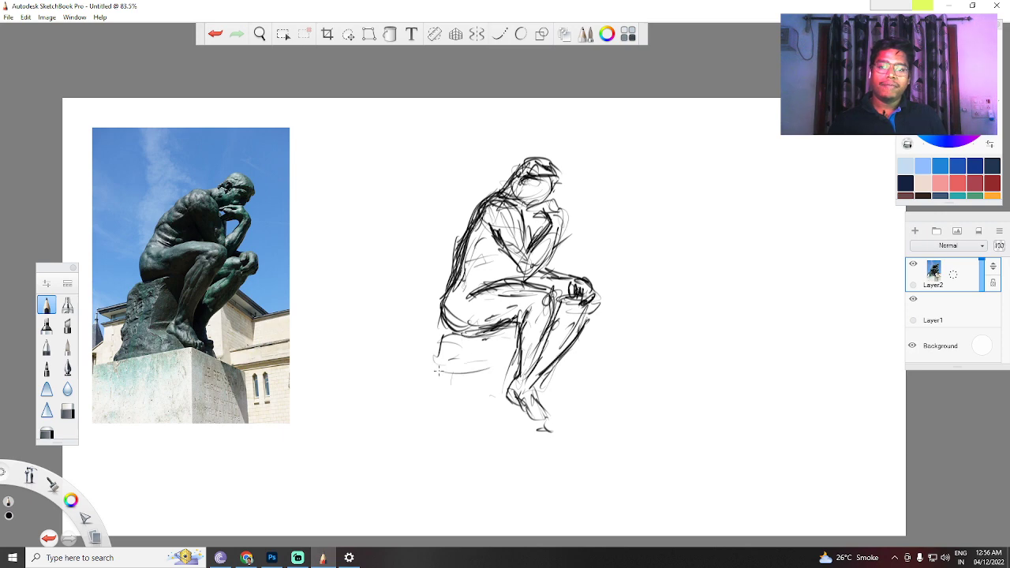
{"action": "left_click_drag", "start_coordinate": [450, 340], "coordinate": [430, 378]}
{"action": "mouse_move", "coordinate": [439, 372]}
{"action": "left_mouse_down"}
{"action": "mouse_move", "coordinate": [476, 361]}
{"action": "mouse_move", "coordinate": [425, 382]}
{"action": "left_mouse_up"}
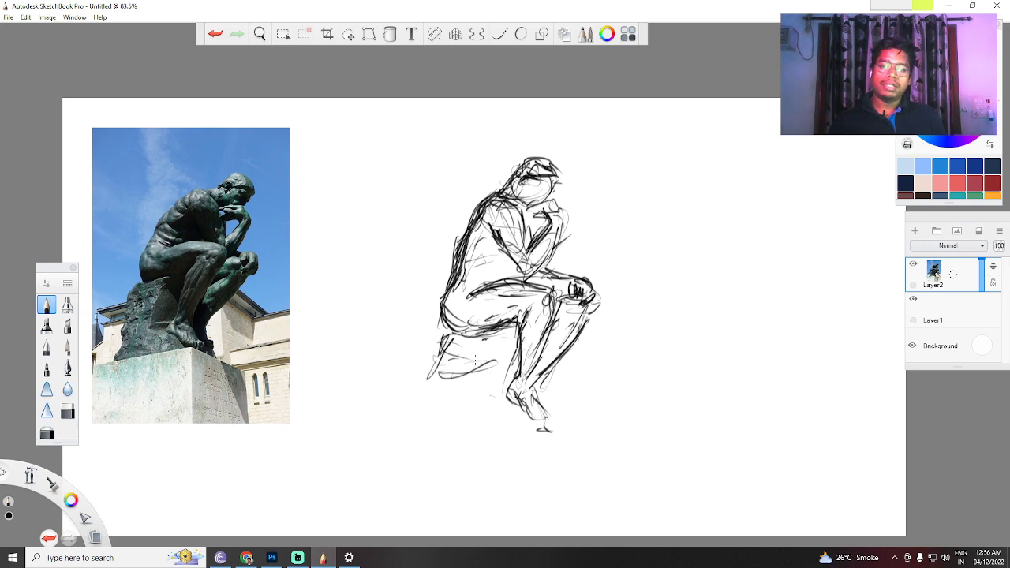
{"action": "left_click_drag", "start_coordinate": [444, 344], "coordinate": [488, 332]}
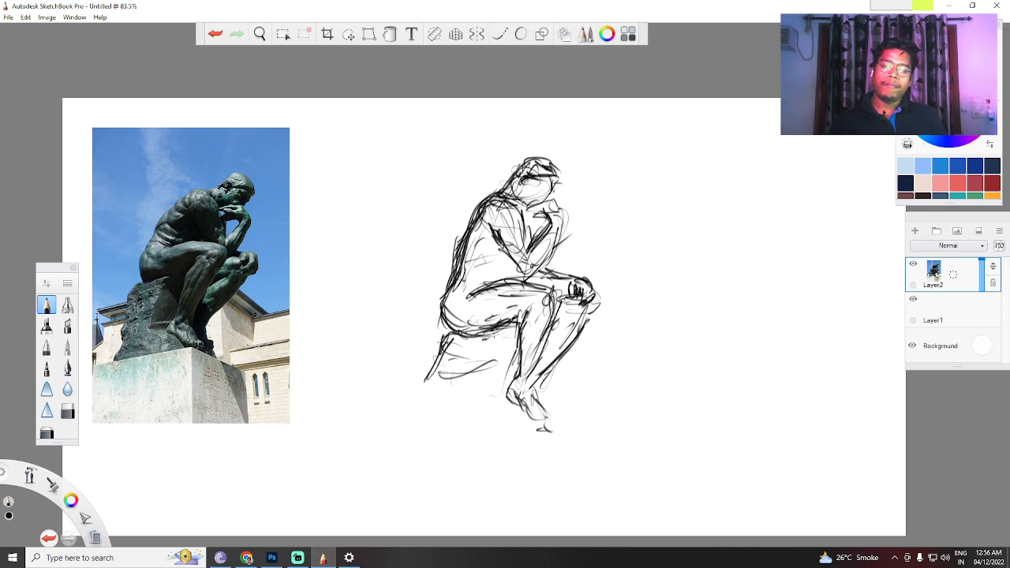
{"action": "left_click_drag", "start_coordinate": [455, 394], "coordinate": [483, 387]}
{"action": "left_click_drag", "start_coordinate": [426, 365], "coordinate": [416, 400]}
{"action": "left_click_drag", "start_coordinate": [433, 380], "coordinate": [439, 390]}
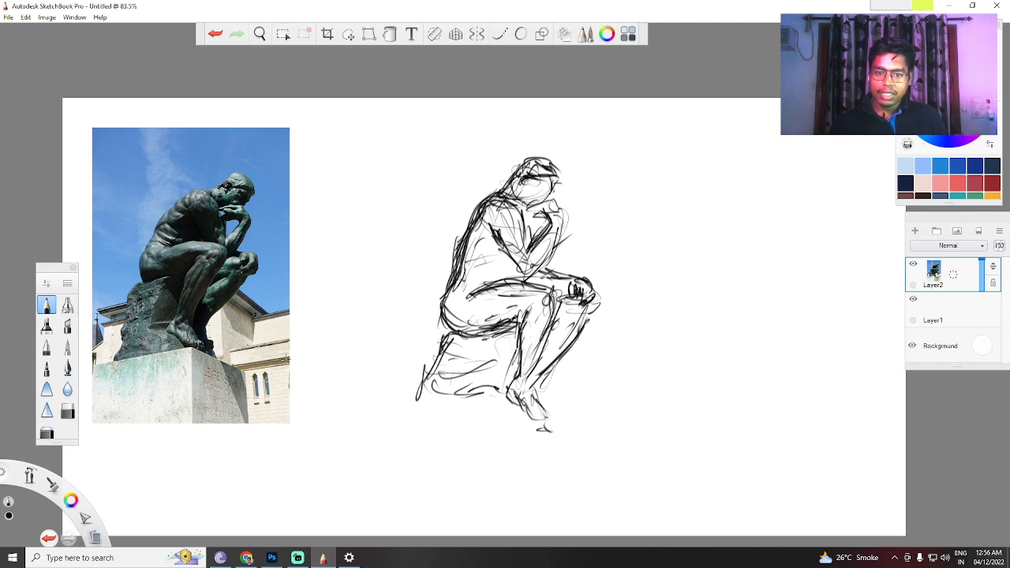
{"action": "key", "text": "space"}
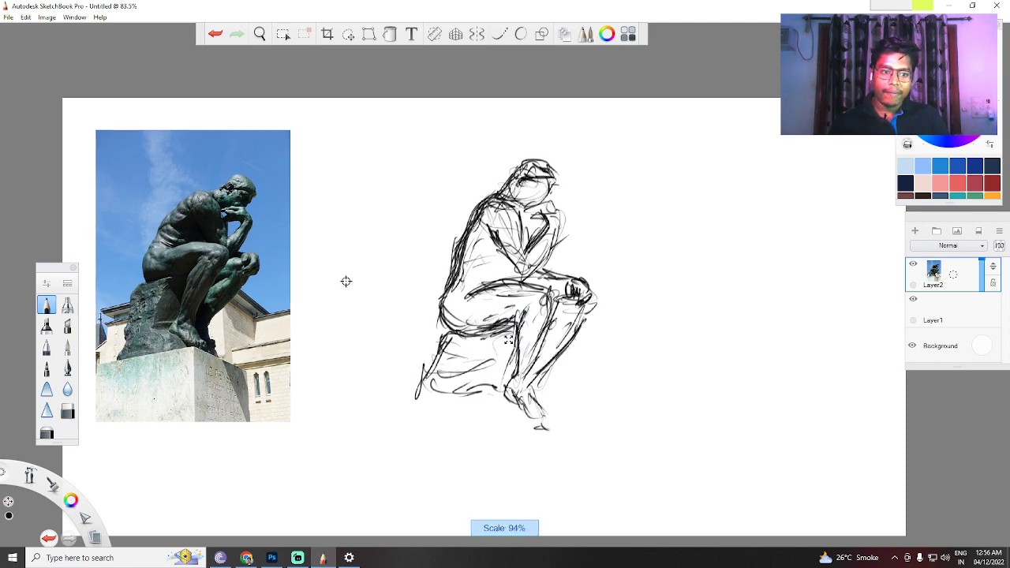
{"action": "mouse_move", "coordinate": [501, 339]}
{"action": "left_mouse_down"}
{"action": "mouse_move", "coordinate": [546, 356]}
{"action": "mouse_move", "coordinate": [537, 354]}
{"action": "mouse_move", "coordinate": [553, 345]}
{"action": "left_mouse_up"}
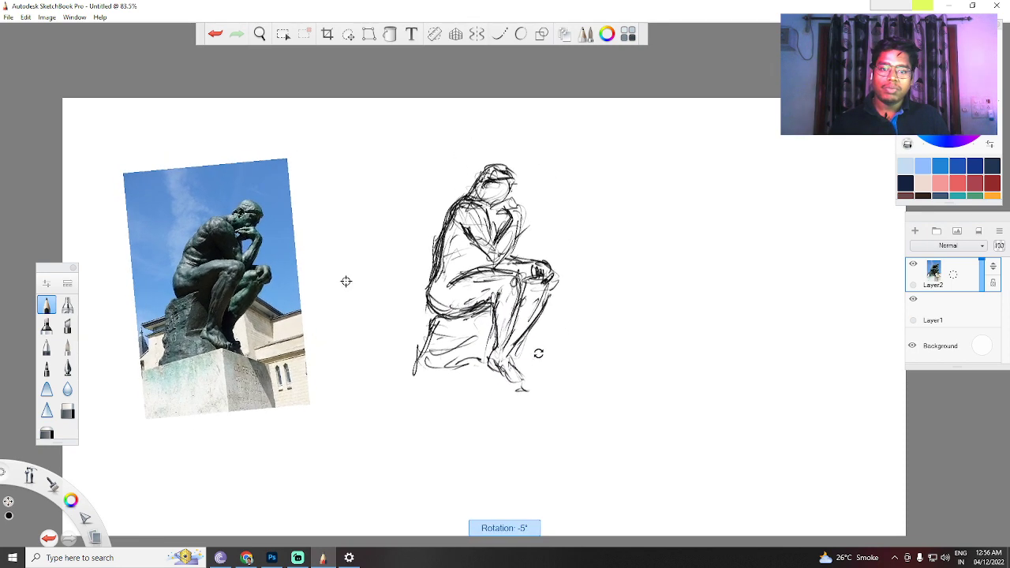
{"action": "key", "text": "ctrl+z"}
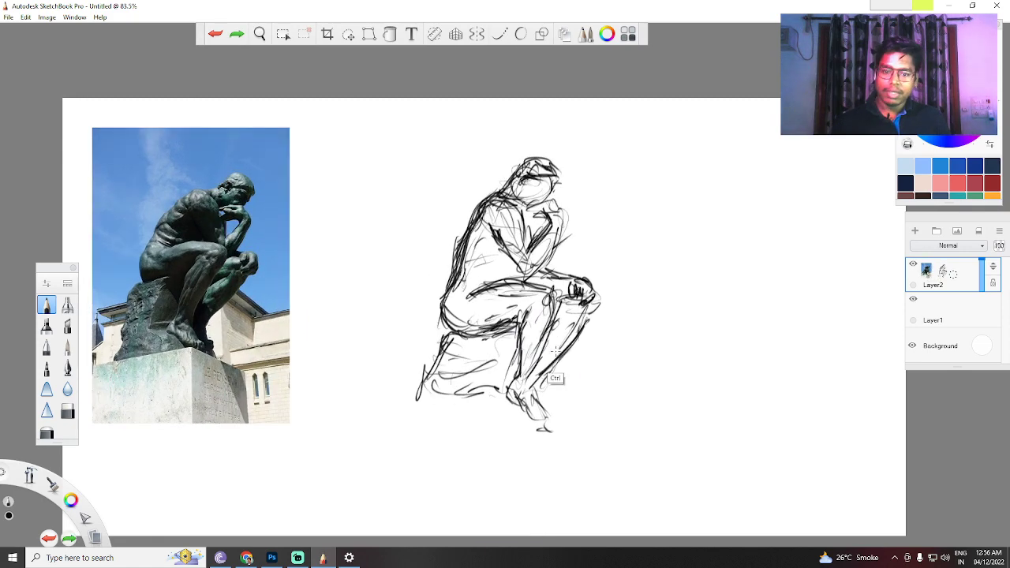
{"action": "key", "text": "y"}
{"action": "key", "text": "y"}
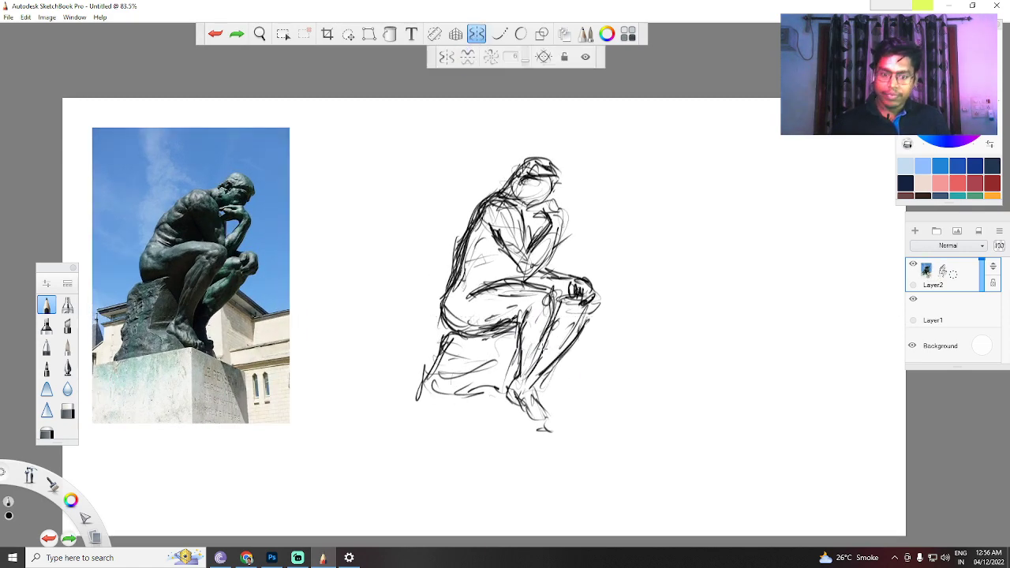
Scale down the layer holding the photo and sketch, and shift it toward the right of the canvas.
{"action": "key", "text": "v"}
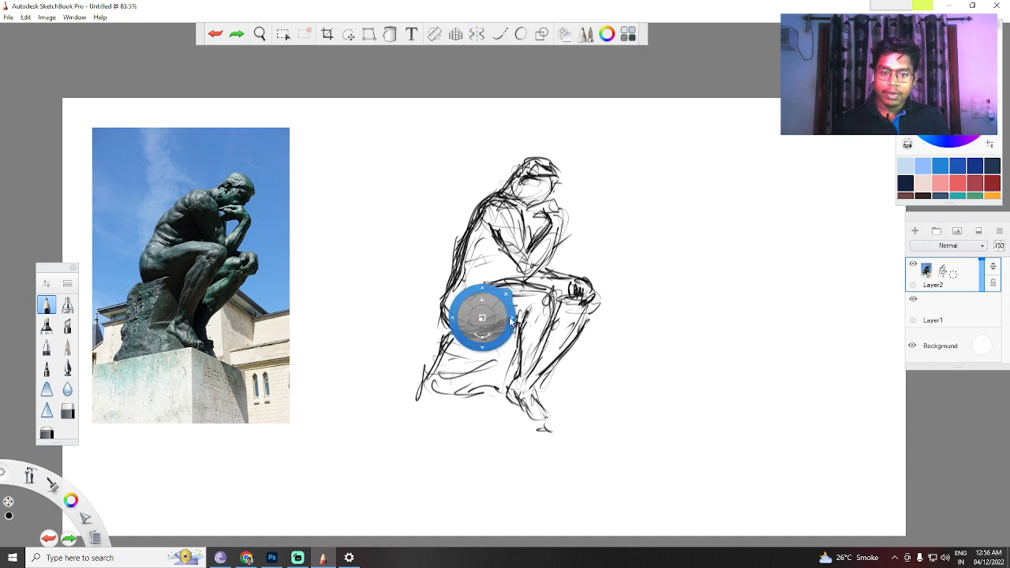
{"action": "mouse_move", "coordinate": [486, 325]}
{"action": "left_mouse_down"}
{"action": "mouse_move", "coordinate": [490, 335]}
{"action": "mouse_move", "coordinate": [490, 323]}
{"action": "mouse_move", "coordinate": [566, 329]}
{"action": "left_mouse_up"}
{"action": "key", "text": "ctrl+z"}
{"action": "key", "text": "v"}
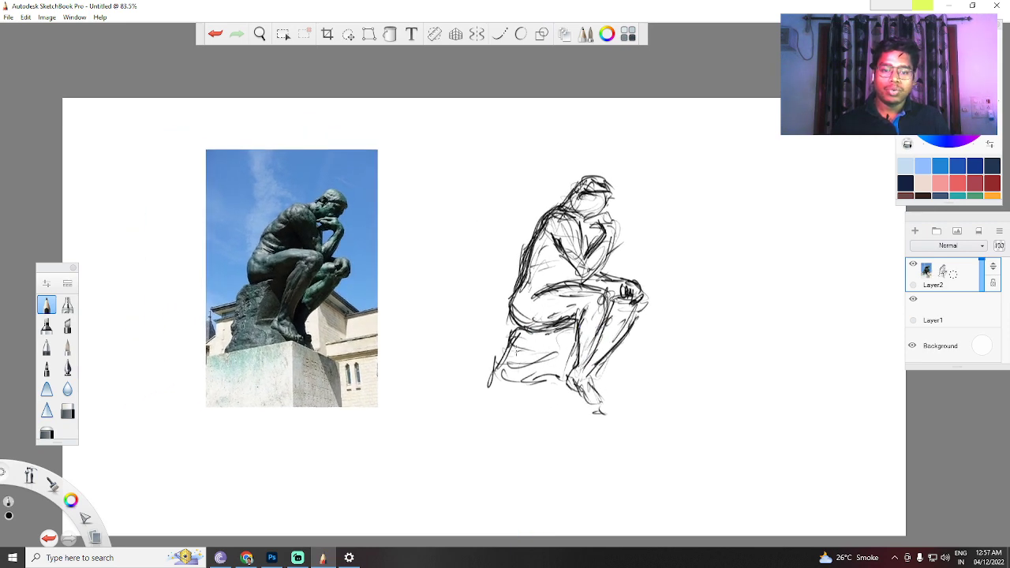
Sketch a large thick ring beneath the rock seat and feet as the sculpture's base.
{"action": "mouse_move", "coordinate": [512, 346]}
{"action": "left_mouse_down"}
{"action": "mouse_move", "coordinate": [494, 375]}
{"action": "mouse_move", "coordinate": [488, 460]}
{"action": "left_mouse_up"}
{"action": "left_click_drag", "start_coordinate": [507, 385], "coordinate": [496, 462]}
{"action": "left_click_drag", "start_coordinate": [553, 381], "coordinate": [514, 421]}
{"action": "mouse_move", "coordinate": [557, 380]}
{"action": "left_mouse_down"}
{"action": "mouse_move", "coordinate": [526, 401]}
{"action": "mouse_move", "coordinate": [512, 440]}
{"action": "left_mouse_up"}
{"action": "left_click_drag", "start_coordinate": [552, 383], "coordinate": [565, 478]}
{"action": "left_click_drag", "start_coordinate": [532, 413], "coordinate": [560, 502]}
{"action": "left_click_drag", "start_coordinate": [507, 446], "coordinate": [616, 442]}
{"action": "mouse_move", "coordinate": [605, 401]}
{"action": "left_mouse_down"}
{"action": "mouse_move", "coordinate": [608, 418]}
{"action": "mouse_move", "coordinate": [615, 396]}
{"action": "left_mouse_up"}
{"action": "mouse_move", "coordinate": [604, 379]}
{"action": "left_mouse_down"}
{"action": "mouse_move", "coordinate": [612, 422]}
{"action": "mouse_move", "coordinate": [553, 498]}
{"action": "mouse_move", "coordinate": [521, 430]}
{"action": "mouse_move", "coordinate": [505, 477]}
{"action": "mouse_move", "coordinate": [486, 430]}
{"action": "mouse_move", "coordinate": [505, 478]}
{"action": "mouse_move", "coordinate": [552, 484]}
{"action": "mouse_move", "coordinate": [521, 474]}
{"action": "mouse_move", "coordinate": [588, 470]}
{"action": "left_mouse_up"}
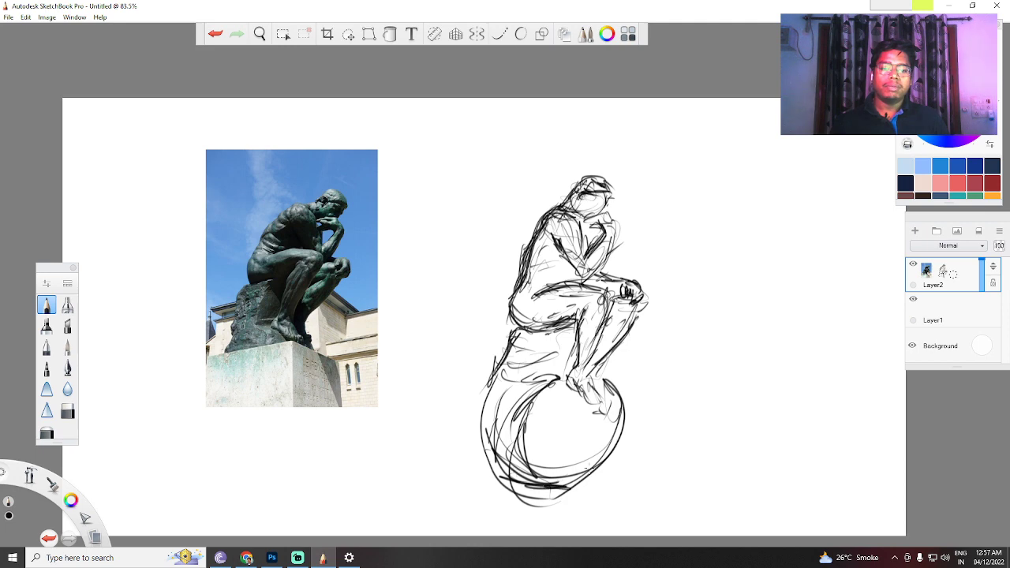
Strengthen the ring's inner and outer curves and join its right side to the area behind the feet.
{"action": "left_click_drag", "start_coordinate": [610, 358], "coordinate": [629, 429]}
{"action": "mouse_move", "coordinate": [580, 403]}
{"action": "left_mouse_down"}
{"action": "mouse_move", "coordinate": [565, 461]}
{"action": "mouse_move", "coordinate": [582, 420]}
{"action": "mouse_move", "coordinate": [596, 434]}
{"action": "mouse_move", "coordinate": [562, 391]}
{"action": "mouse_move", "coordinate": [521, 426]}
{"action": "mouse_move", "coordinate": [525, 458]}
{"action": "left_mouse_up"}
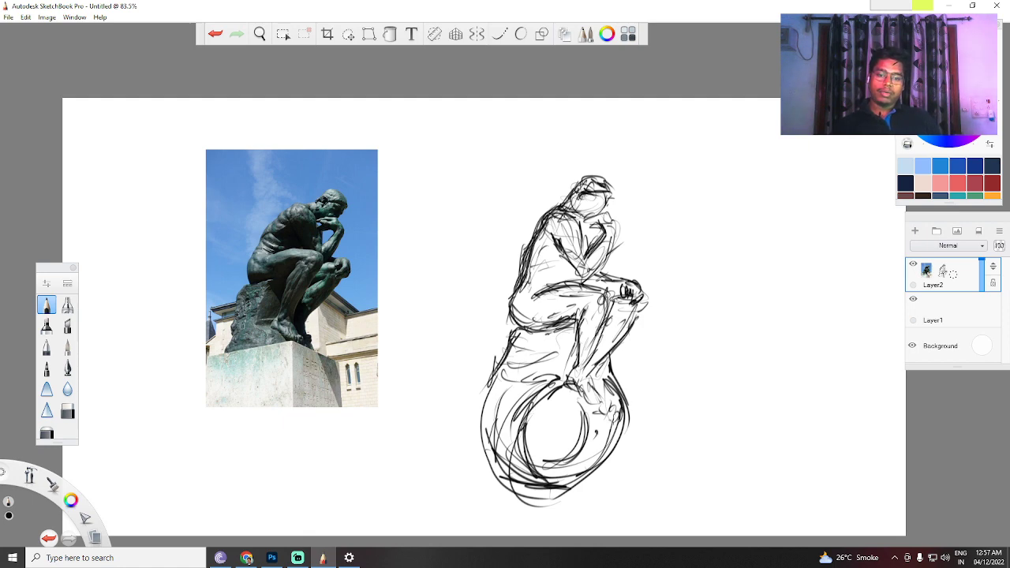
{"action": "mouse_move", "coordinate": [624, 419]}
{"action": "left_mouse_down"}
{"action": "mouse_move", "coordinate": [564, 494]}
{"action": "mouse_move", "coordinate": [486, 450]}
{"action": "mouse_move", "coordinate": [564, 498]}
{"action": "mouse_move", "coordinate": [604, 471]}
{"action": "mouse_move", "coordinate": [592, 483]}
{"action": "left_mouse_up"}
{"action": "left_click_drag", "start_coordinate": [624, 367], "coordinate": [635, 435]}
Sketch a tilted cylinder with cross bands and small markings to the right of the figure.
{"action": "left_click_drag", "start_coordinate": [667, 175], "coordinate": [734, 316]}
{"action": "mouse_move", "coordinate": [693, 142]}
{"action": "left_mouse_down"}
{"action": "mouse_move", "coordinate": [661, 183]}
{"action": "mouse_move", "coordinate": [694, 161]}
{"action": "left_mouse_up"}
{"action": "left_click_drag", "start_coordinate": [697, 143], "coordinate": [775, 271]}
{"action": "left_click_drag", "start_coordinate": [698, 137], "coordinate": [780, 288]}
{"action": "left_click_drag", "start_coordinate": [680, 216], "coordinate": [732, 197]}
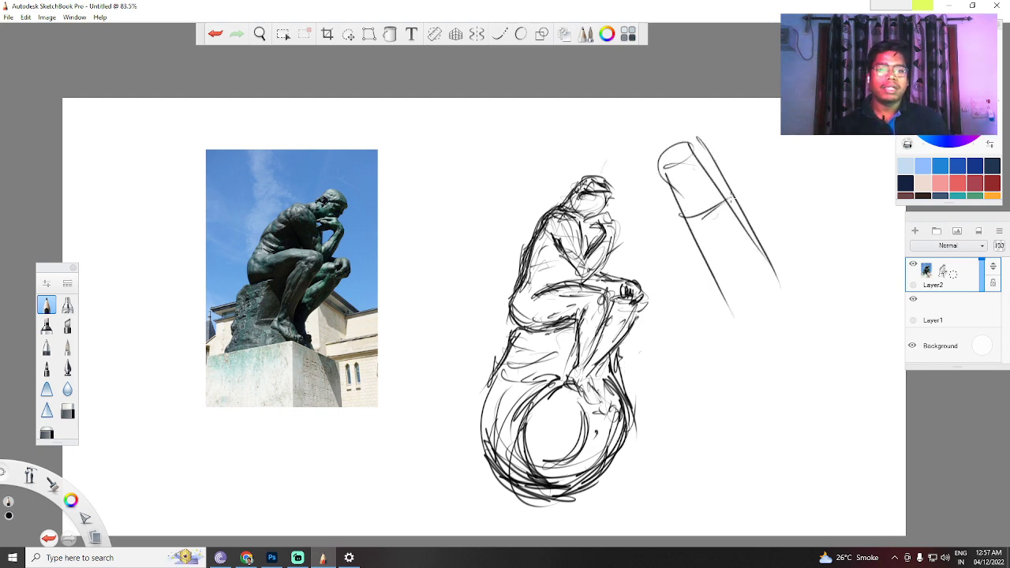
{"action": "left_click_drag", "start_coordinate": [689, 237], "coordinate": [731, 221]}
{"action": "left_click_drag", "start_coordinate": [705, 258], "coordinate": [750, 237]}
{"action": "mouse_move", "coordinate": [737, 263]}
{"action": "left_mouse_down"}
{"action": "mouse_move", "coordinate": [730, 291]}
{"action": "mouse_move", "coordinate": [775, 270]}
{"action": "left_mouse_up"}
{"action": "left_click_drag", "start_coordinate": [743, 310], "coordinate": [764, 290]}
{"action": "mouse_move", "coordinate": [702, 175]}
{"action": "left_mouse_down"}
{"action": "mouse_move", "coordinate": [712, 191]}
{"action": "mouse_move", "coordinate": [696, 212]}
{"action": "mouse_move", "coordinate": [722, 231]}
{"action": "left_mouse_up"}
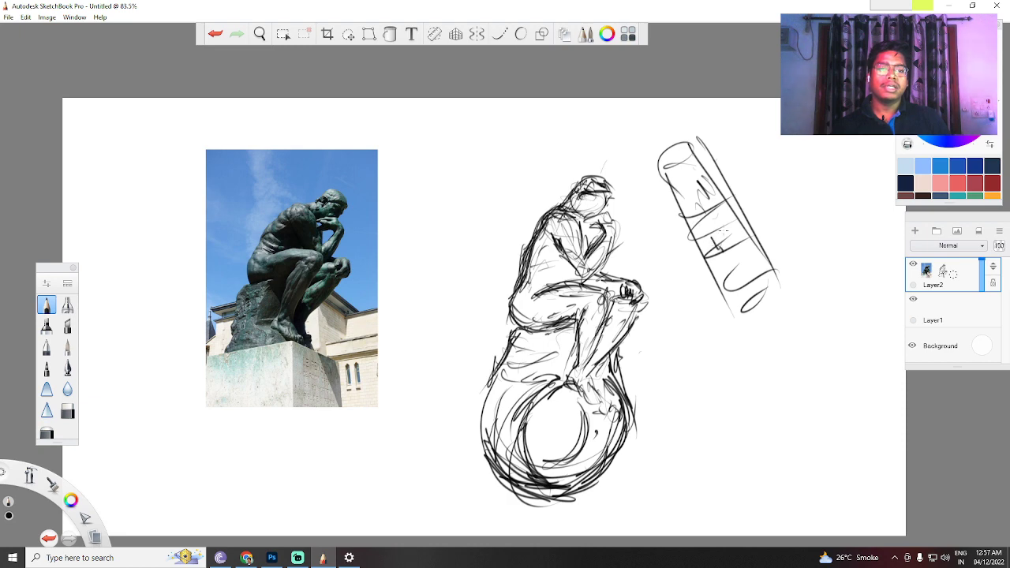
Scribble rough ground strokes around the lower end of the tilted cylinder.
{"action": "mouse_move", "coordinate": [700, 304]}
{"action": "left_mouse_down"}
{"action": "mouse_move", "coordinate": [715, 323]}
{"action": "mouse_move", "coordinate": [710, 336]}
{"action": "left_mouse_up"}
{"action": "mouse_move", "coordinate": [746, 336]}
{"action": "left_mouse_down"}
{"action": "mouse_move", "coordinate": [757, 314]}
{"action": "mouse_move", "coordinate": [786, 317]}
{"action": "left_mouse_up"}
{"action": "left_click_drag", "start_coordinate": [792, 318], "coordinate": [813, 297]}
{"action": "left_click_drag", "start_coordinate": [810, 320], "coordinate": [824, 300]}
{"action": "mouse_move", "coordinate": [722, 310]}
{"action": "left_mouse_down"}
{"action": "mouse_move", "coordinate": [760, 336]}
{"action": "mouse_move", "coordinate": [804, 347]}
{"action": "mouse_move", "coordinate": [845, 338]}
{"action": "left_mouse_up"}
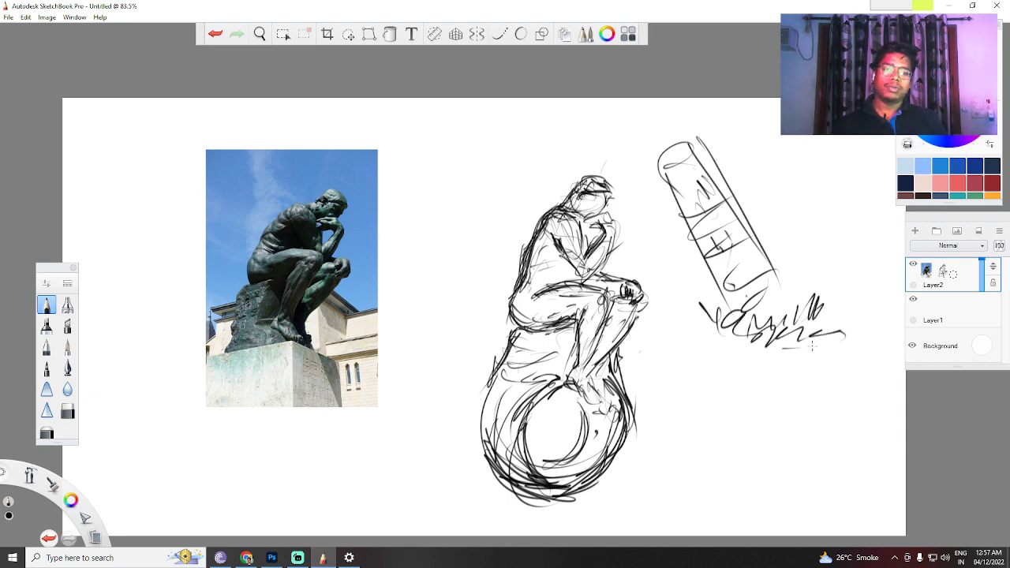
{"action": "left_click_drag", "start_coordinate": [781, 346], "coordinate": [719, 355]}
Undo the ground scribbles and the tilted cylinder strokes, keeping the seated figure and its ring base.
{"action": "key", "text": "ctrl+z"}
{"action": "key", "text": "ctrl+z"}
{"action": "key", "text": "ctrl+z"}
{"action": "key", "text": "ctrl+z"}
{"action": "key", "text": "ctrl+z"}
{"action": "key", "text": "ctrl+z"}
{"action": "key", "text": "ctrl+z"}
{"action": "key", "text": "ctrl+z"}
{"action": "key", "text": "ctrl+z"}
{"action": "key", "text": "ctrl+z"}
{"action": "key", "text": "ctrl+z"}
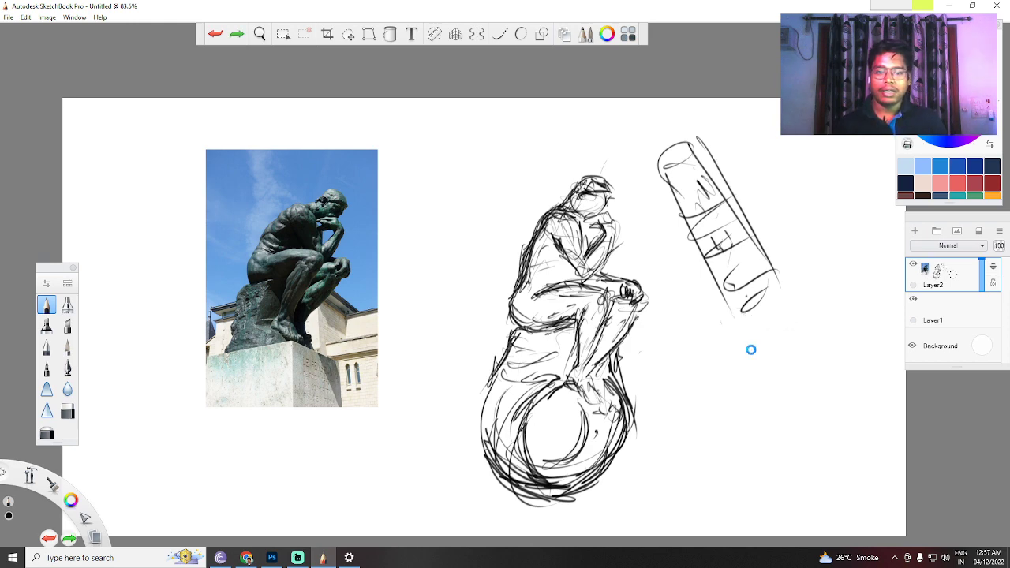
{"action": "key", "text": "ctrl+z"}
{"action": "key", "text": "ctrl+z"}
{"action": "key", "text": "ctrl+z"}
{"action": "key", "text": "ctrl+z"}
{"action": "key", "text": "ctrl+z"}
{"action": "key", "text": "ctrl+z"}
{"action": "key", "text": "ctrl+z"}
{"action": "key", "text": "ctrl+z"}
{"action": "key", "text": "ctrl+z"}
{"action": "key", "text": "ctrl+z"}
{"action": "key", "text": "ctrl+z"}
{"action": "key", "text": "ctrl+z"}
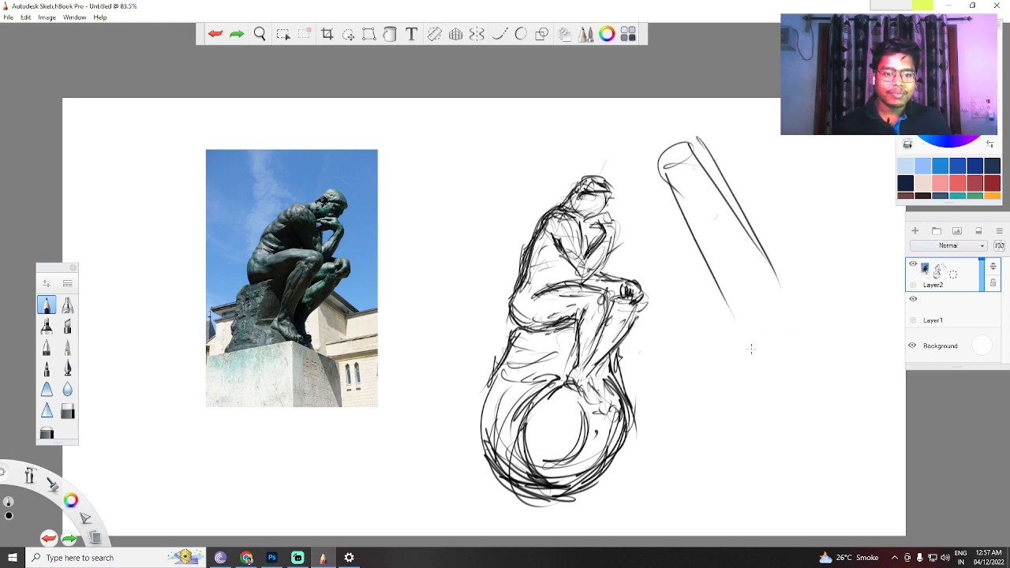
{"action": "key", "text": "ctrl+z"}
{"action": "scroll", "coordinate": [747, 345], "scroll_direction": "up", "scroll_amount": 2}
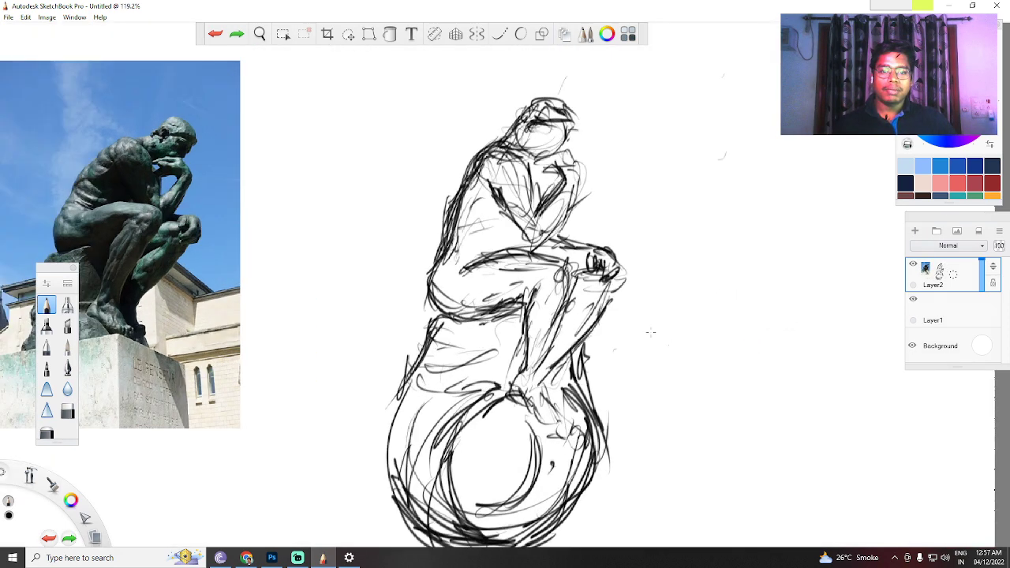
{"action": "scroll", "coordinate": [608, 285], "scroll_direction": "down", "scroll_amount": 2}
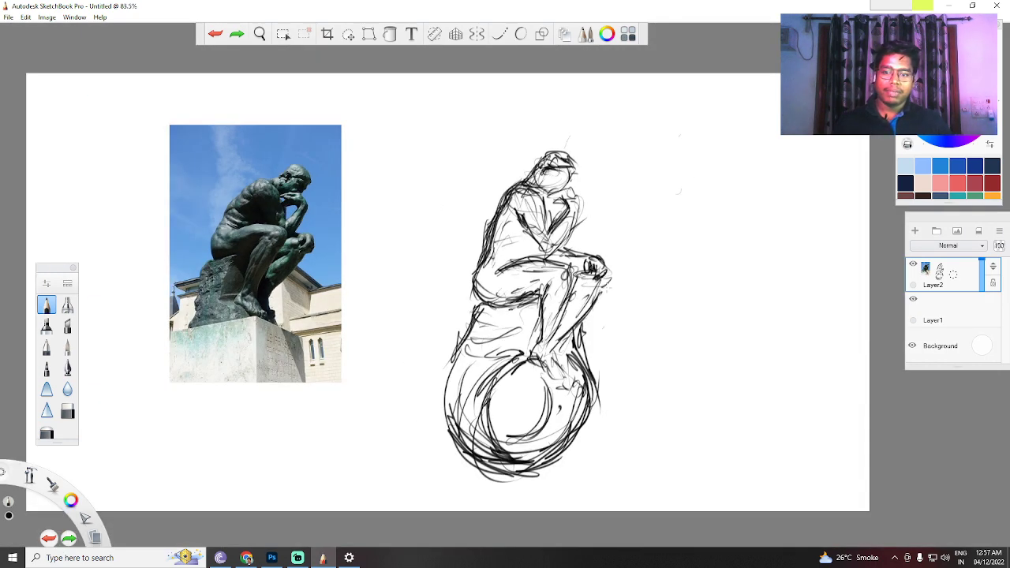
Strengthen the lower legs and feet, and add hatching and contour strokes around the ring base below the seat.
{"action": "left_click_drag", "start_coordinate": [547, 273], "coordinate": [544, 336]}
{"action": "mouse_move", "coordinate": [570, 303]}
{"action": "left_mouse_down"}
{"action": "mouse_move", "coordinate": [554, 345]}
{"action": "mouse_move", "coordinate": [563, 378]}
{"action": "mouse_move", "coordinate": [534, 373]}
{"action": "mouse_move", "coordinate": [542, 365]}
{"action": "mouse_move", "coordinate": [500, 387]}
{"action": "mouse_move", "coordinate": [491, 413]}
{"action": "left_mouse_up"}
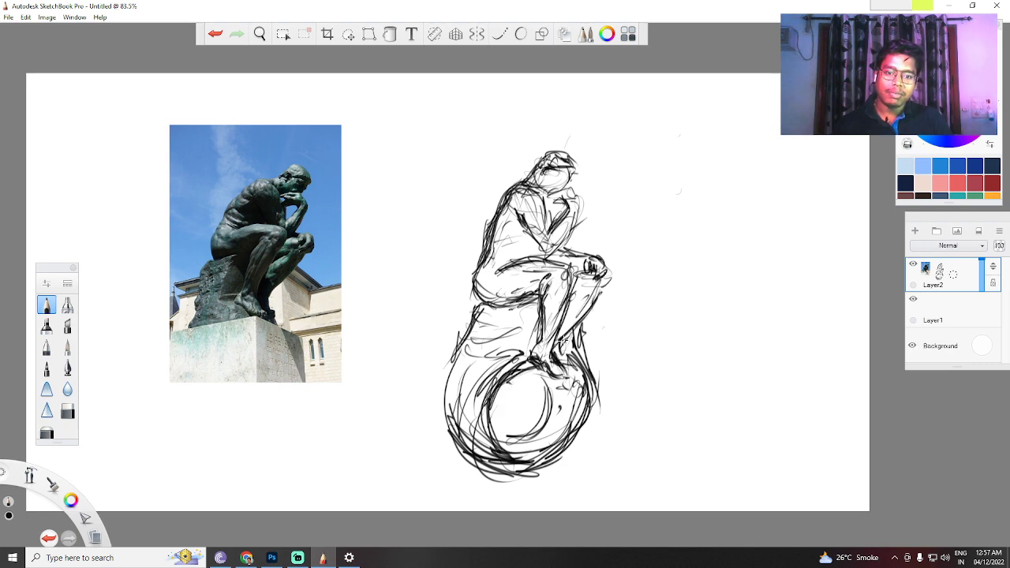
{"action": "mouse_move", "coordinate": [581, 367]}
{"action": "left_mouse_down"}
{"action": "mouse_move", "coordinate": [582, 401]}
{"action": "mouse_move", "coordinate": [554, 467]}
{"action": "mouse_move", "coordinate": [523, 477]}
{"action": "left_mouse_up"}
{"action": "left_click_drag", "start_coordinate": [501, 341], "coordinate": [474, 351]}
{"action": "mouse_move", "coordinate": [532, 316]}
{"action": "left_mouse_down"}
{"action": "mouse_move", "coordinate": [474, 333]}
{"action": "mouse_move", "coordinate": [462, 427]}
{"action": "left_mouse_up"}
{"action": "left_click_drag", "start_coordinate": [475, 380], "coordinate": [452, 407]}
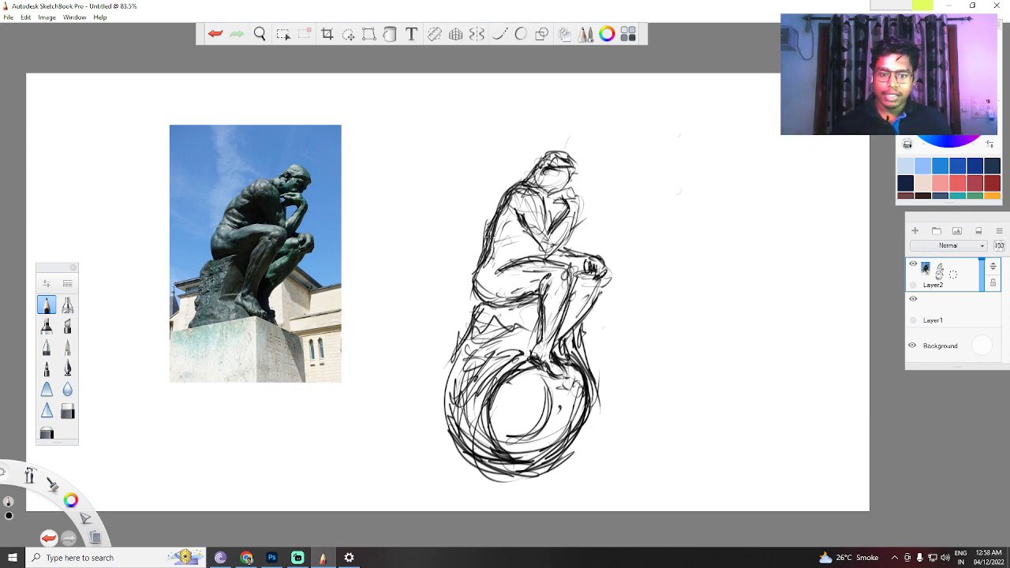
Shade the torso, the area under the seat, the legs and the ring with the airbrush, adding a ground shadow beneath.
{"action": "left_click", "coordinate": [67, 304]}
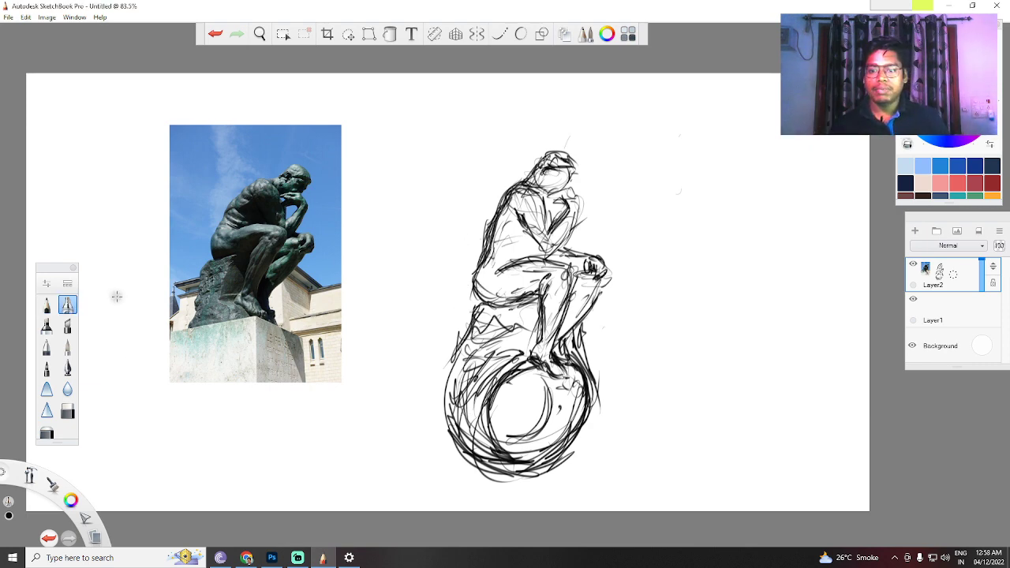
{"action": "mouse_move", "coordinate": [524, 279]}
{"action": "left_mouse_down"}
{"action": "mouse_move", "coordinate": [467, 289]}
{"action": "mouse_move", "coordinate": [501, 301]}
{"action": "mouse_move", "coordinate": [521, 286]}
{"action": "left_mouse_up"}
{"action": "key", "text": "ctrl+z"}
{"action": "key", "text": "ctrl+z"}
{"action": "mouse_move", "coordinate": [513, 251]}
{"action": "left_mouse_down"}
{"action": "mouse_move", "coordinate": [533, 253]}
{"action": "mouse_move", "coordinate": [515, 221]}
{"action": "mouse_move", "coordinate": [537, 249]}
{"action": "mouse_move", "coordinate": [553, 209]}
{"action": "mouse_move", "coordinate": [567, 225]}
{"action": "mouse_move", "coordinate": [564, 256]}
{"action": "mouse_move", "coordinate": [585, 261]}
{"action": "mouse_move", "coordinate": [575, 300]}
{"action": "mouse_move", "coordinate": [523, 355]}
{"action": "mouse_move", "coordinate": [527, 315]}
{"action": "mouse_move", "coordinate": [517, 377]}
{"action": "mouse_move", "coordinate": [474, 450]}
{"action": "mouse_move", "coordinate": [565, 391]}
{"action": "mouse_move", "coordinate": [568, 411]}
{"action": "left_mouse_up"}
{"action": "left_click_drag", "start_coordinate": [570, 347], "coordinate": [572, 367]}
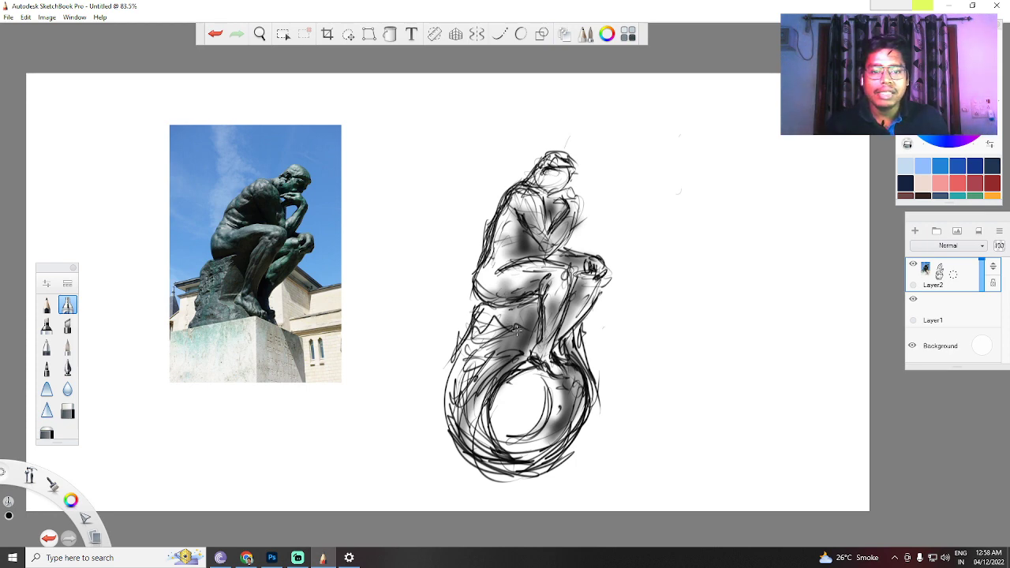
{"action": "left_click_drag", "start_coordinate": [556, 195], "coordinate": [565, 175]}
{"action": "mouse_move", "coordinate": [488, 321]}
{"action": "left_mouse_down"}
{"action": "mouse_move", "coordinate": [497, 308]}
{"action": "mouse_move", "coordinate": [479, 290]}
{"action": "mouse_move", "coordinate": [487, 285]}
{"action": "mouse_move", "coordinate": [515, 290]}
{"action": "mouse_move", "coordinate": [573, 276]}
{"action": "mouse_move", "coordinate": [576, 318]}
{"action": "mouse_move", "coordinate": [583, 293]}
{"action": "mouse_move", "coordinate": [561, 344]}
{"action": "mouse_move", "coordinate": [560, 410]}
{"action": "mouse_move", "coordinate": [544, 375]}
{"action": "mouse_move", "coordinate": [537, 391]}
{"action": "mouse_move", "coordinate": [553, 450]}
{"action": "mouse_move", "coordinate": [580, 387]}
{"action": "mouse_move", "coordinate": [592, 398]}
{"action": "mouse_move", "coordinate": [531, 474]}
{"action": "mouse_move", "coordinate": [678, 478]}
{"action": "left_mouse_up"}
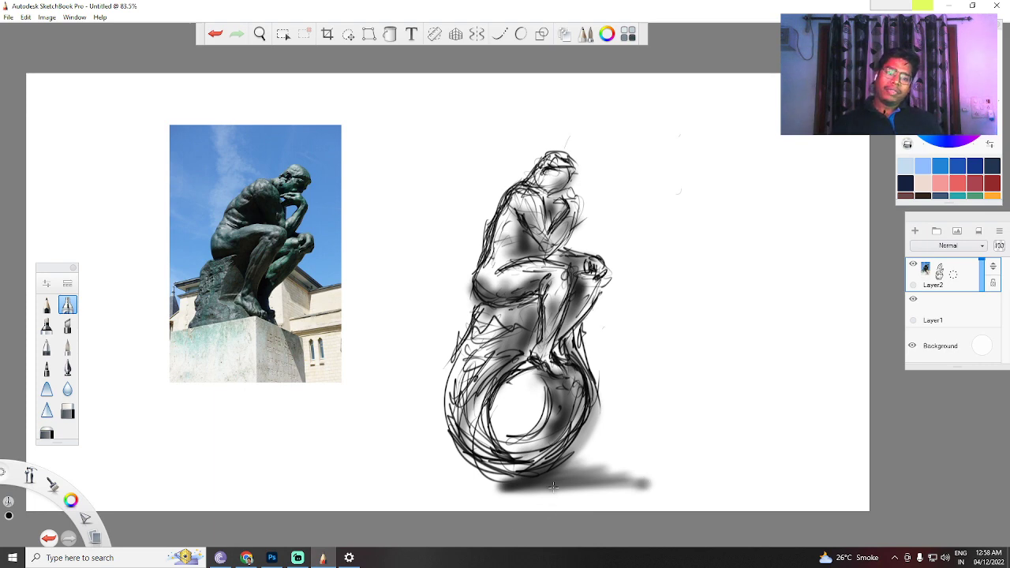
Undo the airbrushed ground shadow beneath the ring.
{"action": "key", "text": "ctrl+z"}
{"action": "key", "text": "ctrl+z"}
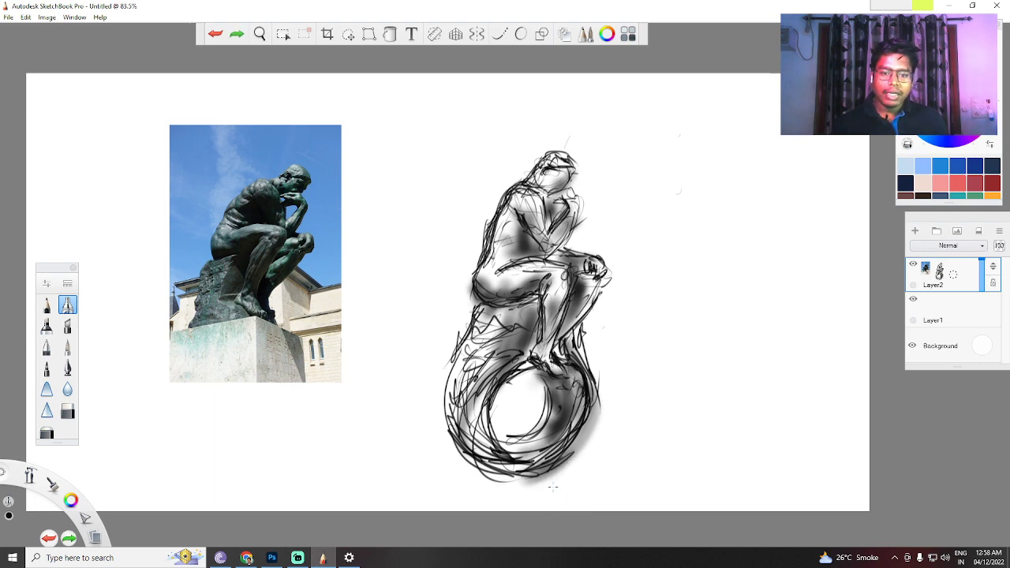
Darken the gap beneath the seat and behind the legs with the airbrush and the pencil.
{"action": "scroll", "coordinate": [486, 291], "scroll_direction": "down", "scroll_amount": 3}
{"action": "scroll", "coordinate": [458, 295], "scroll_direction": "up", "scroll_amount": 2}
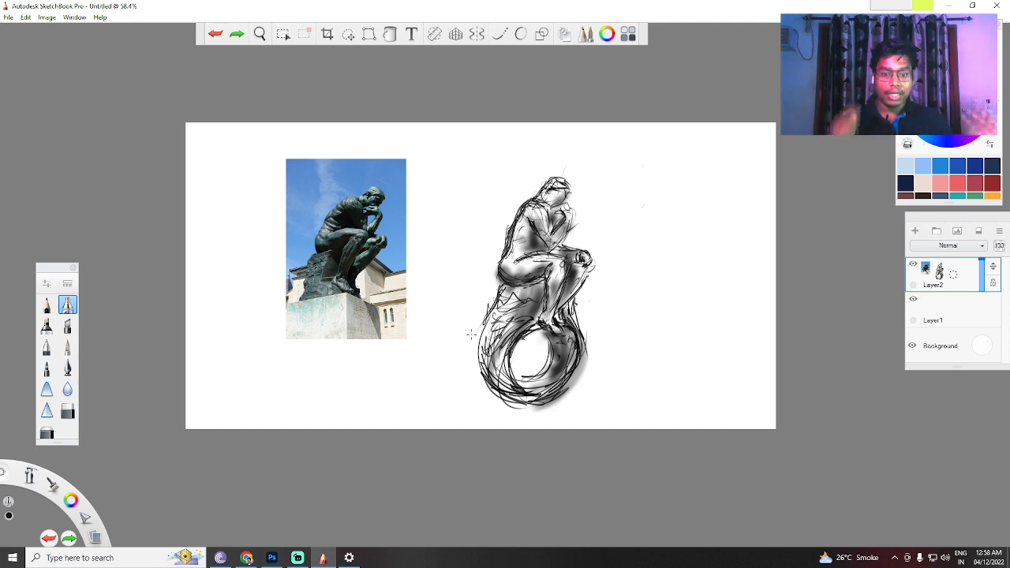
{"action": "scroll", "coordinate": [471, 336], "scroll_direction": "up", "scroll_amount": 3}
{"action": "scroll", "coordinate": [471, 336], "scroll_direction": "down", "scroll_amount": 2}
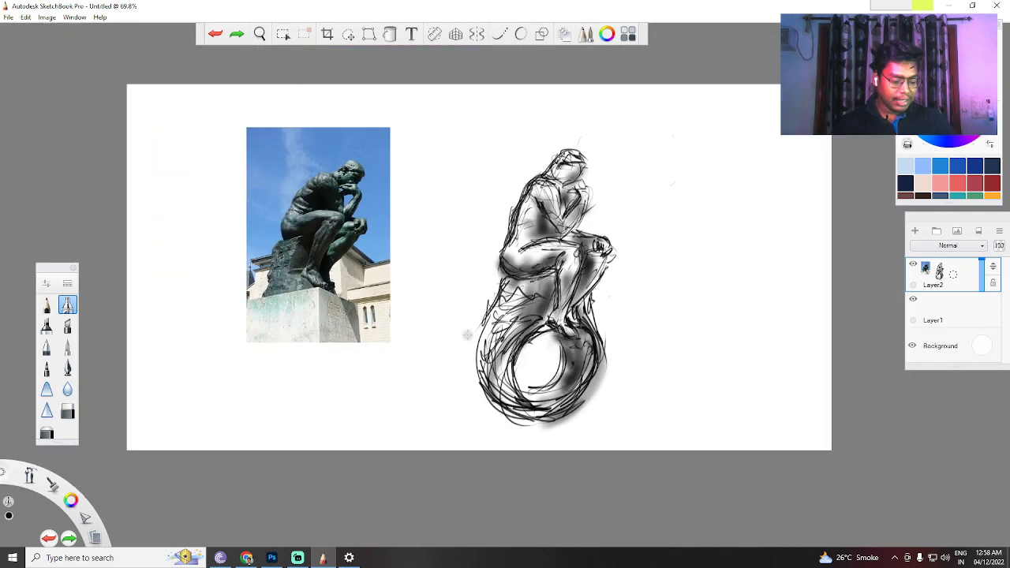
{"action": "scroll", "coordinate": [546, 329], "scroll_direction": "up", "scroll_amount": 3}
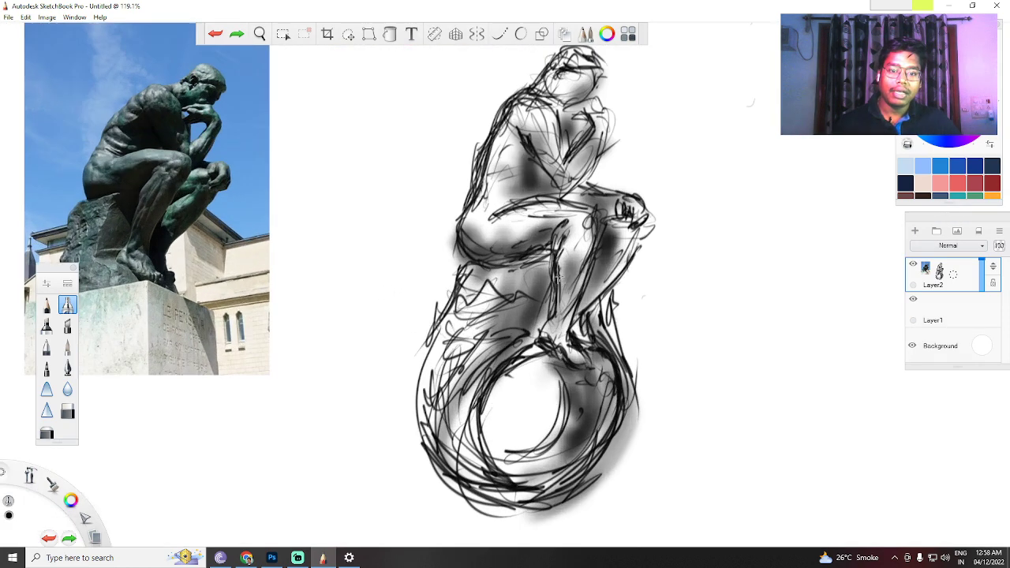
{"action": "scroll", "coordinate": [546, 328], "scroll_direction": "down", "scroll_amount": 3}
{"action": "scroll", "coordinate": [544, 300], "scroll_direction": "up", "scroll_amount": 1}
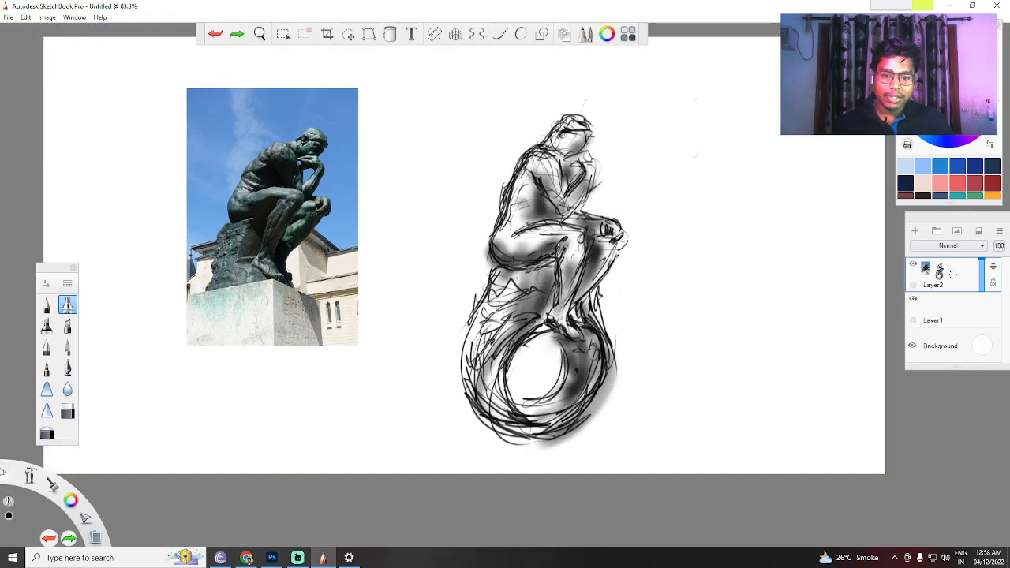
{"action": "mouse_move", "coordinate": [531, 280]}
{"action": "left_mouse_down"}
{"action": "mouse_move", "coordinate": [523, 312]}
{"action": "mouse_move", "coordinate": [539, 299]}
{"action": "mouse_move", "coordinate": [524, 331]}
{"action": "mouse_move", "coordinate": [531, 272]}
{"action": "mouse_move", "coordinate": [542, 284]}
{"action": "left_mouse_up"}
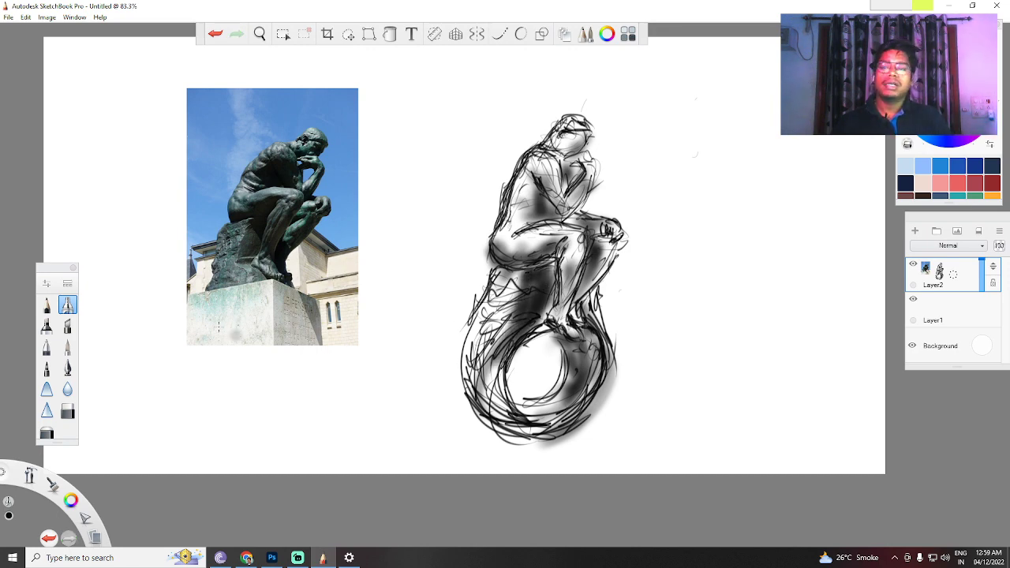
{"action": "left_click", "coordinate": [46, 305]}
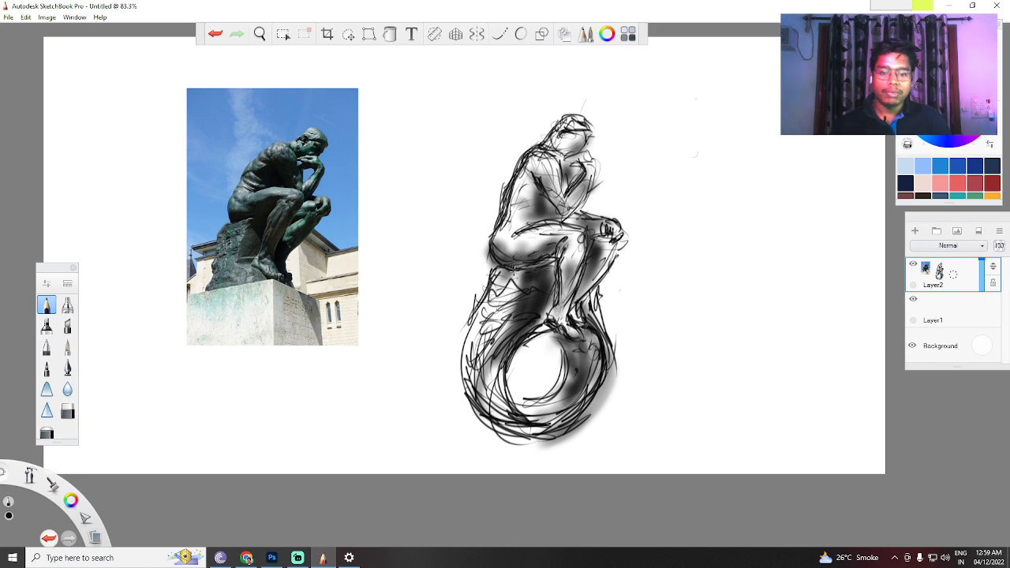
{"action": "mouse_move", "coordinate": [513, 271]}
{"action": "left_mouse_down"}
{"action": "mouse_move", "coordinate": [497, 402]}
{"action": "mouse_move", "coordinate": [529, 335]}
{"action": "mouse_move", "coordinate": [560, 329]}
{"action": "left_mouse_up"}
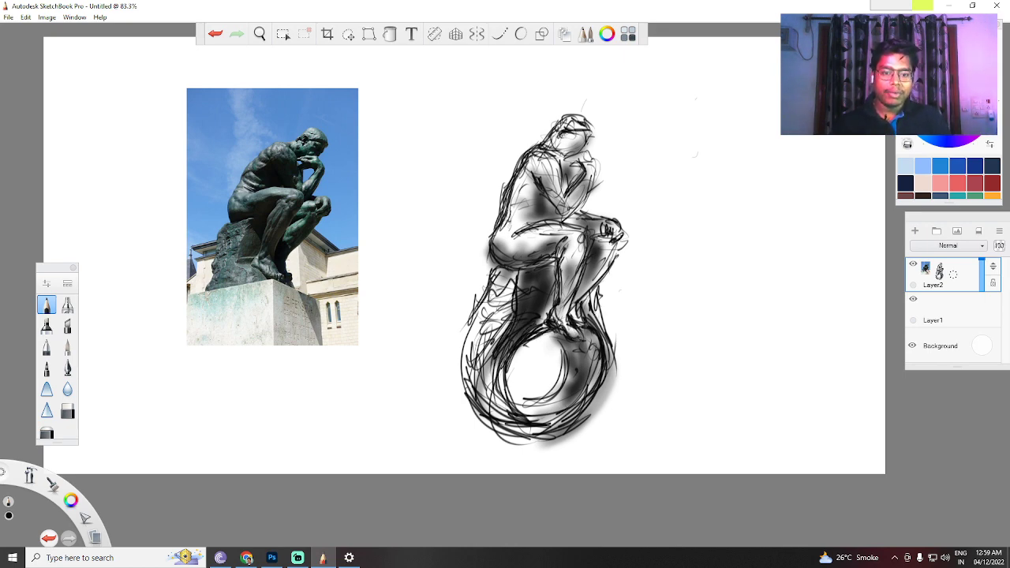
Reinforce the face, arms and knee in pencil, add a dark band under the seat, and strengthen the ring's left contour.
{"action": "mouse_move", "coordinate": [606, 252]}
{"action": "left_mouse_down"}
{"action": "mouse_move", "coordinate": [582, 310]}
{"action": "mouse_move", "coordinate": [604, 261]}
{"action": "left_mouse_up"}
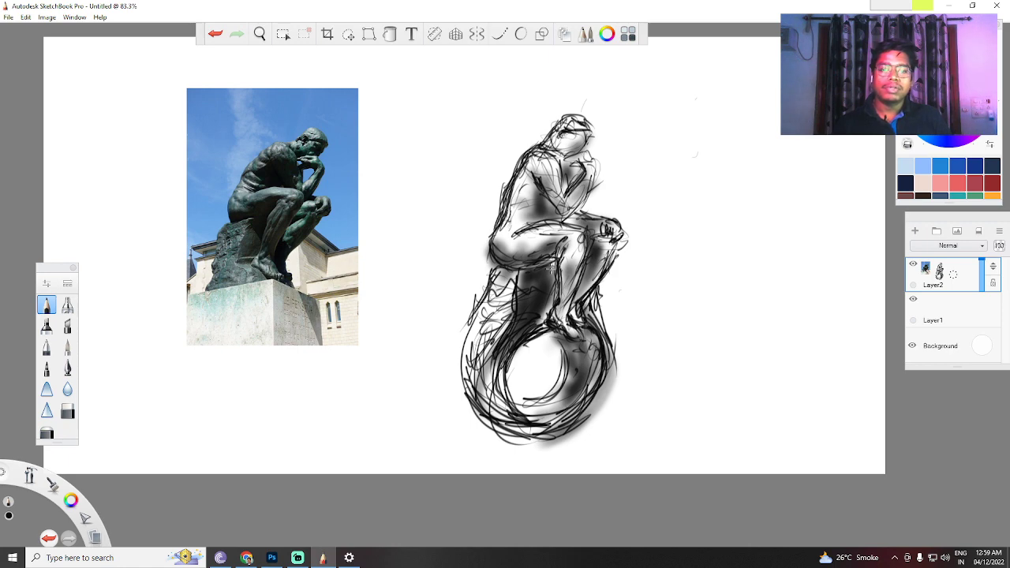
{"action": "mouse_move", "coordinate": [572, 231]}
{"action": "left_mouse_down"}
{"action": "mouse_move", "coordinate": [596, 227]}
{"action": "mouse_move", "coordinate": [546, 209]}
{"action": "left_mouse_up"}
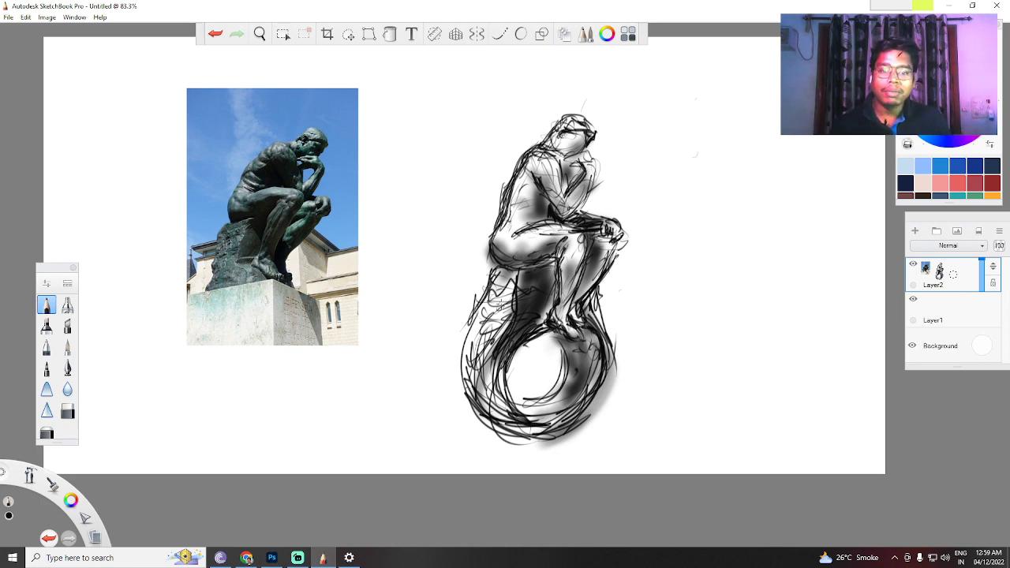
{"action": "left_click_drag", "start_coordinate": [496, 273], "coordinate": [525, 285]}
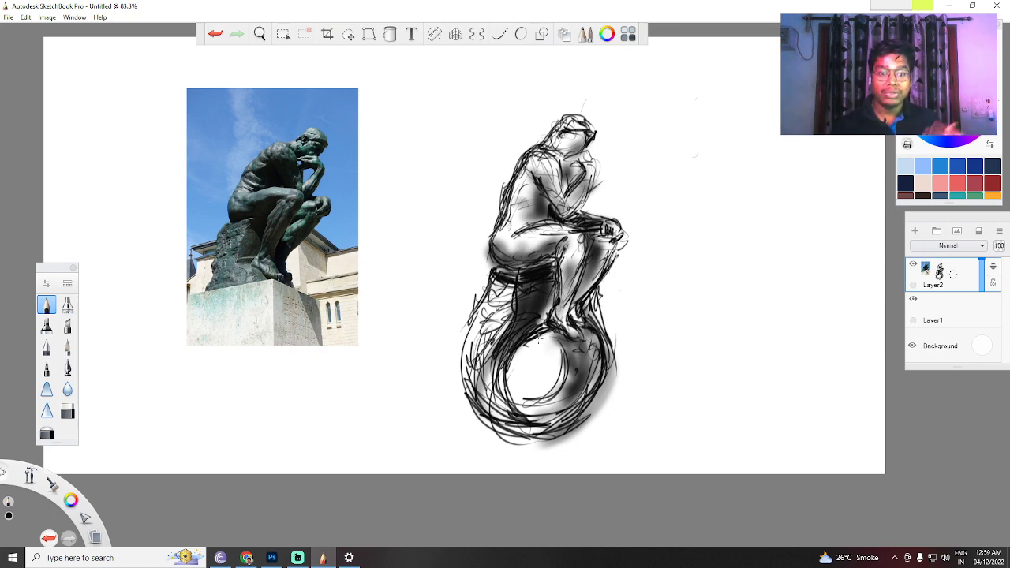
{"action": "left_click_drag", "start_coordinate": [599, 160], "coordinate": [579, 210]}
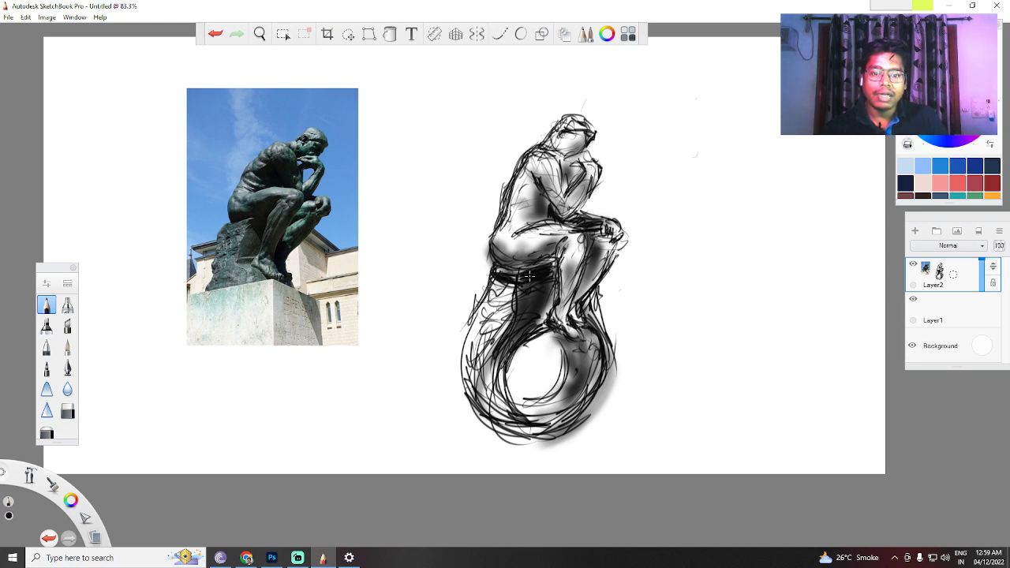
{"action": "mouse_move", "coordinate": [511, 287]}
{"action": "left_mouse_down"}
{"action": "mouse_move", "coordinate": [488, 314]}
{"action": "mouse_move", "coordinate": [470, 386]}
{"action": "mouse_move", "coordinate": [490, 407]}
{"action": "left_mouse_up"}
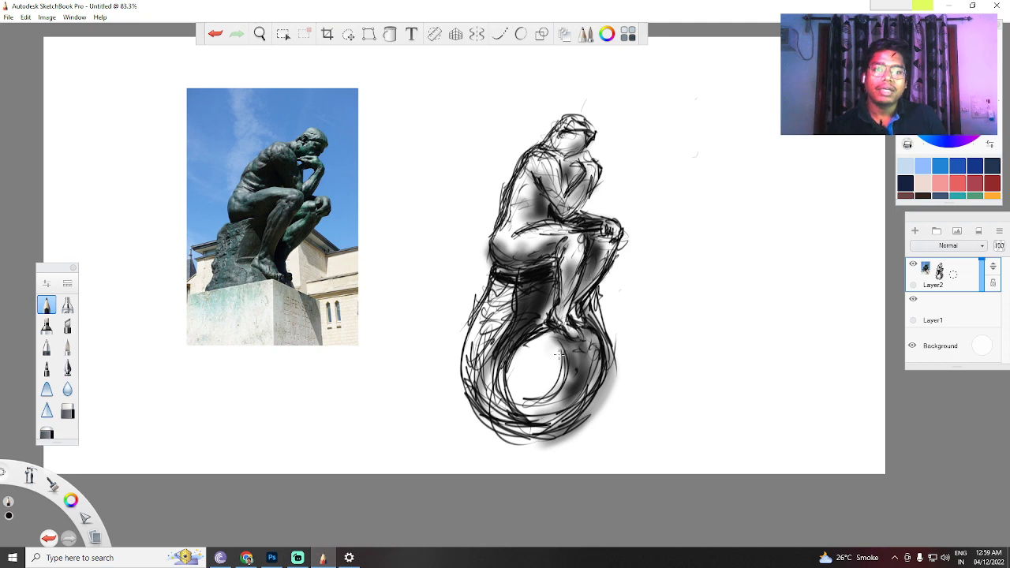
Scale down the layer with the reference photo and figure sketch, and move it to the canvas's left side.
{"action": "key", "text": "v"}
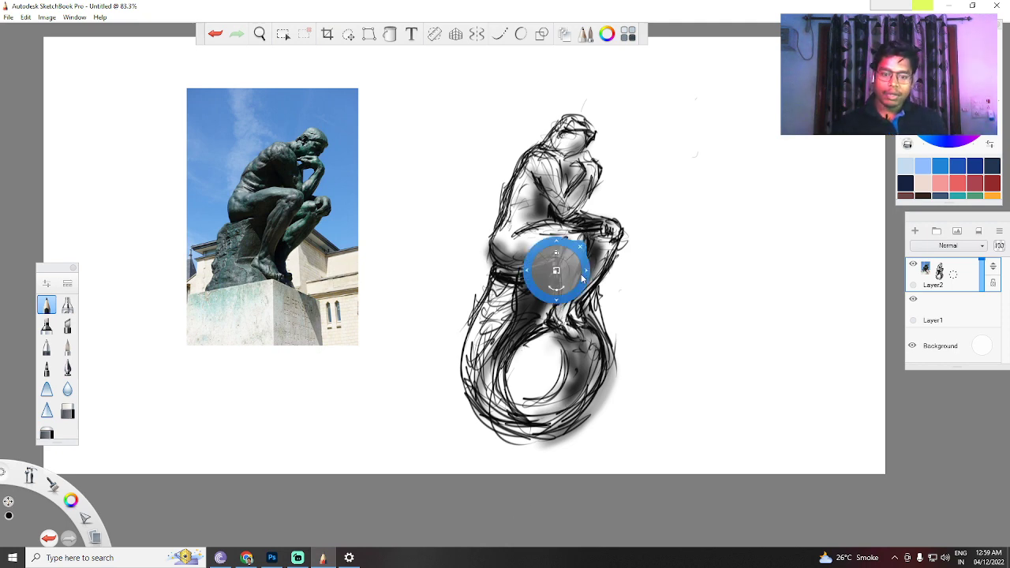
{"action": "mouse_move", "coordinate": [556, 276]}
{"action": "left_mouse_down"}
{"action": "mouse_move", "coordinate": [551, 303]}
{"action": "mouse_move", "coordinate": [514, 321]}
{"action": "mouse_move", "coordinate": [389, 304]}
{"action": "left_mouse_up"}
{"action": "left_click_drag", "start_coordinate": [584, 307], "coordinate": [584, 255]}
{"action": "key", "text": "Escape"}
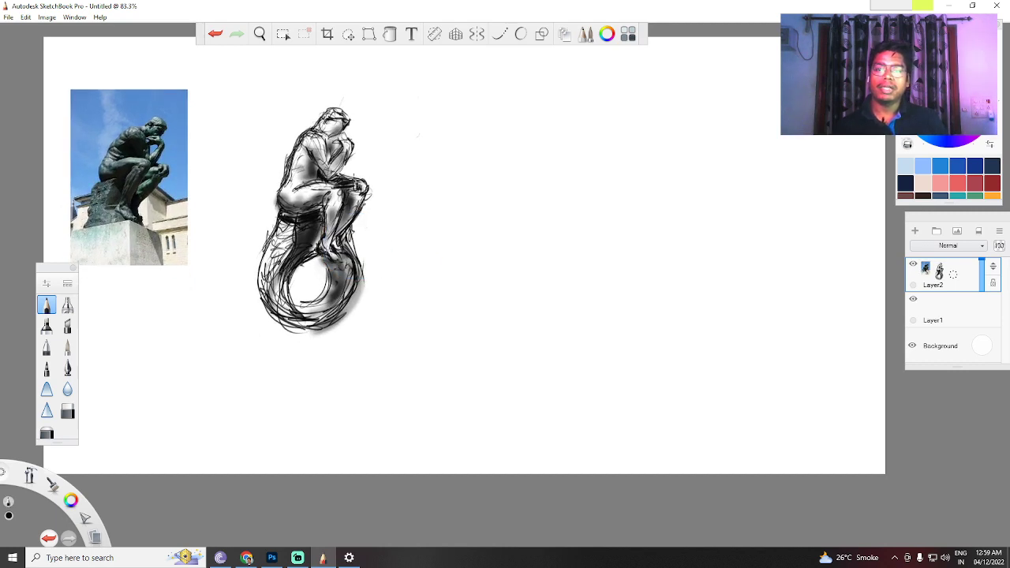
Rough in a second base beside the first figure with a flat elliptical seat, a smaller raised platform and a U-shaped curve between them.
{"action": "left_click_drag", "start_coordinate": [499, 143], "coordinate": [450, 192]}
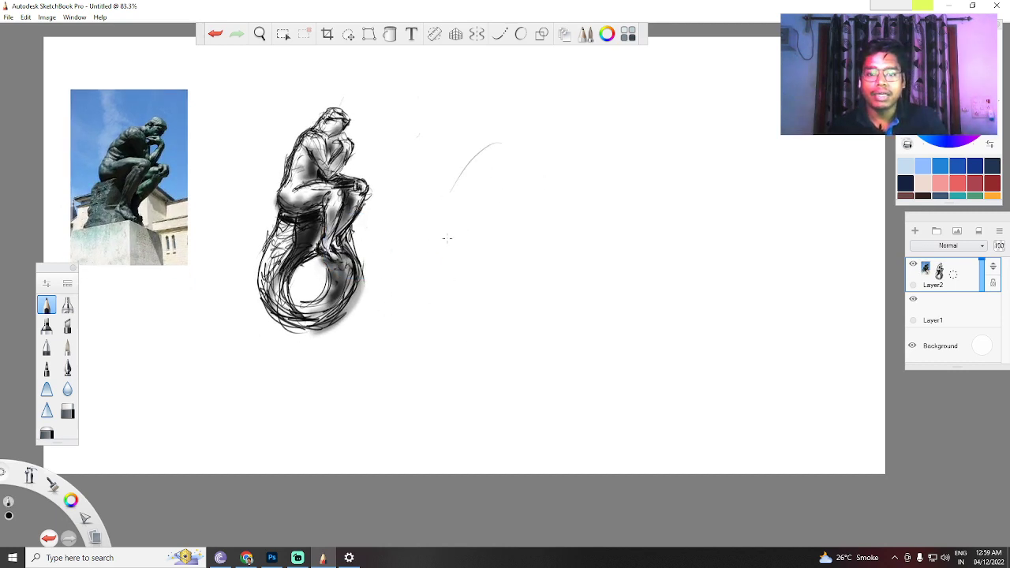
{"action": "key", "text": "ctrl+z"}
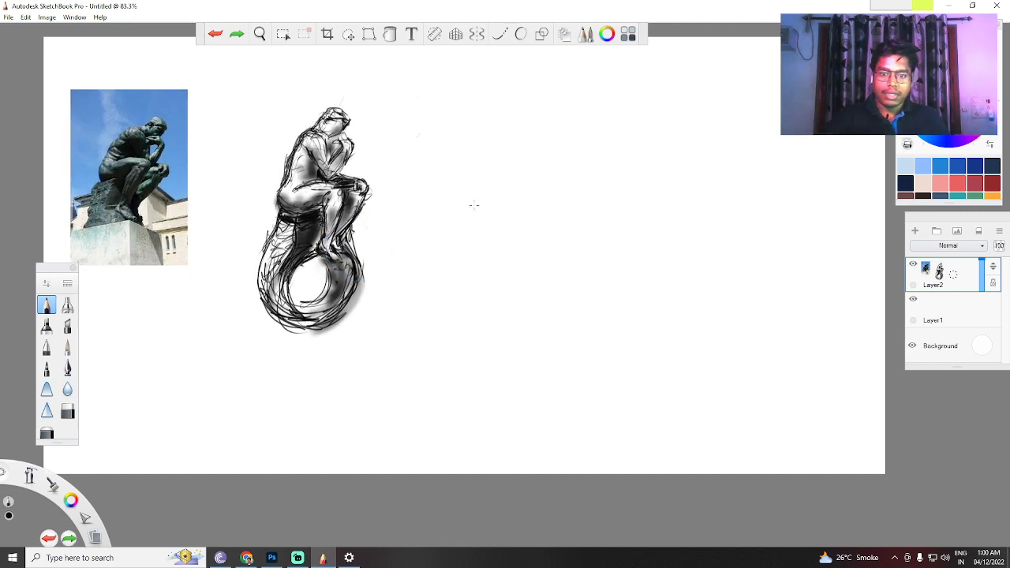
{"action": "left_click_drag", "start_coordinate": [505, 221], "coordinate": [540, 217]}
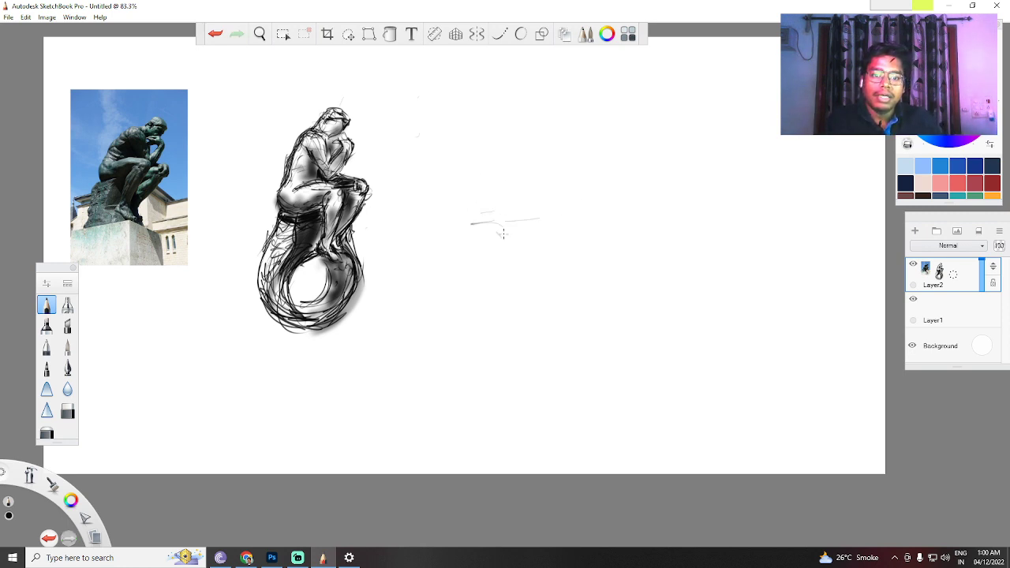
{"action": "left_click_drag", "start_coordinate": [473, 235], "coordinate": [565, 239]}
{"action": "mouse_move", "coordinate": [451, 234]}
{"action": "left_mouse_down"}
{"action": "mouse_move", "coordinate": [565, 225]}
{"action": "mouse_move", "coordinate": [462, 275]}
{"action": "left_mouse_up"}
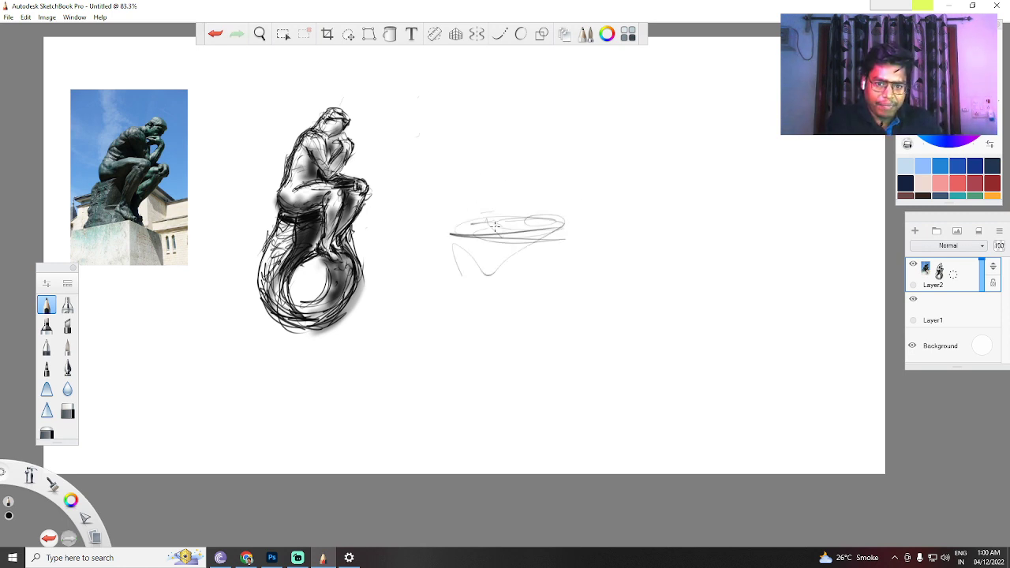
{"action": "mouse_move", "coordinate": [495, 226]}
{"action": "left_mouse_down"}
{"action": "mouse_move", "coordinate": [555, 237]}
{"action": "mouse_move", "coordinate": [491, 320]}
{"action": "mouse_move", "coordinate": [478, 274]}
{"action": "mouse_move", "coordinate": [549, 272]}
{"action": "mouse_move", "coordinate": [549, 235]}
{"action": "mouse_move", "coordinate": [599, 324]}
{"action": "mouse_move", "coordinate": [646, 281]}
{"action": "left_mouse_up"}
{"action": "mouse_move", "coordinate": [601, 224]}
{"action": "left_mouse_down"}
{"action": "mouse_move", "coordinate": [653, 221]}
{"action": "mouse_move", "coordinate": [626, 223]}
{"action": "mouse_move", "coordinate": [654, 268]}
{"action": "mouse_move", "coordinate": [608, 225]}
{"action": "mouse_move", "coordinate": [628, 241]}
{"action": "mouse_move", "coordinate": [616, 251]}
{"action": "mouse_move", "coordinate": [620, 282]}
{"action": "mouse_move", "coordinate": [629, 261]}
{"action": "mouse_move", "coordinate": [630, 313]}
{"action": "left_mouse_up"}
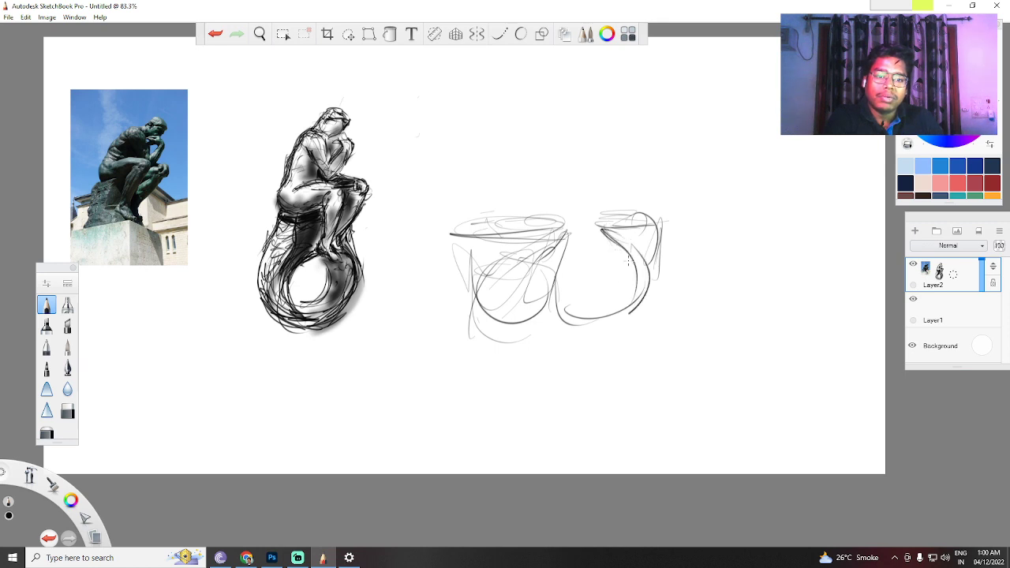
Sketch a long rounded underside joining the seat and the smaller platform of the second base.
{"action": "left_click_drag", "start_coordinate": [636, 264], "coordinate": [580, 340]}
{"action": "mouse_move", "coordinate": [464, 258]}
{"action": "left_mouse_down"}
{"action": "mouse_move", "coordinate": [517, 341]}
{"action": "mouse_move", "coordinate": [591, 349]}
{"action": "left_mouse_up"}
{"action": "left_click_drag", "start_coordinate": [469, 310], "coordinate": [576, 337]}
{"action": "mouse_move", "coordinate": [494, 330]}
{"action": "left_mouse_down"}
{"action": "mouse_move", "coordinate": [634, 291]}
{"action": "mouse_move", "coordinate": [654, 240]}
{"action": "mouse_move", "coordinate": [516, 340]}
{"action": "left_mouse_up"}
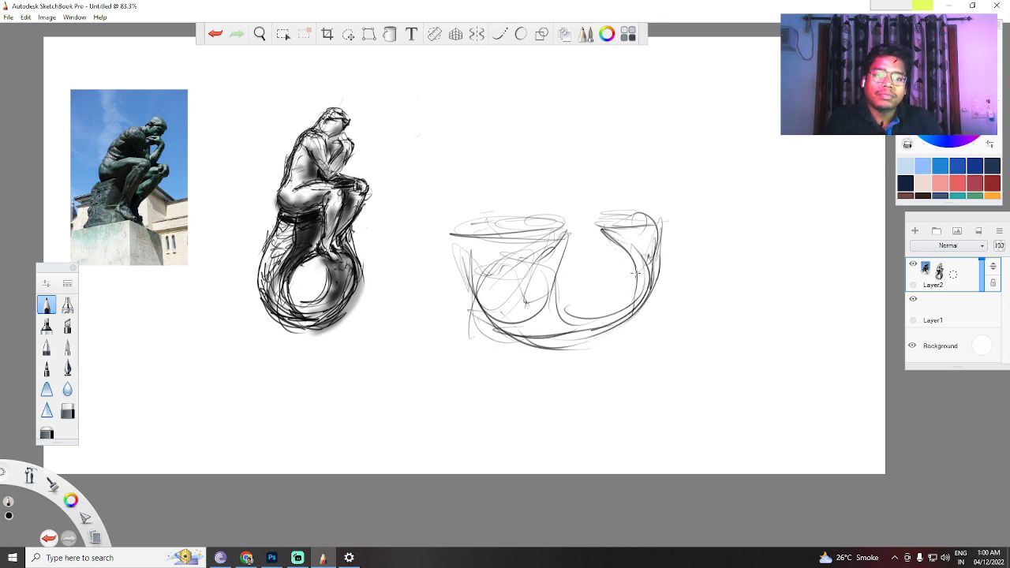
Draw a circular opening beneath the seat of the second base and go over the adjoining curves.
{"action": "left_click_drag", "start_coordinate": [478, 289], "coordinate": [536, 321]}
{"action": "left_click_drag", "start_coordinate": [502, 267], "coordinate": [524, 242]}
{"action": "mouse_move", "coordinate": [475, 288]}
{"action": "left_mouse_down"}
{"action": "mouse_move", "coordinate": [513, 255]}
{"action": "mouse_move", "coordinate": [490, 277]}
{"action": "mouse_move", "coordinate": [544, 304]}
{"action": "mouse_move", "coordinate": [506, 320]}
{"action": "mouse_move", "coordinate": [510, 251]}
{"action": "mouse_move", "coordinate": [568, 229]}
{"action": "mouse_move", "coordinate": [556, 323]}
{"action": "mouse_move", "coordinate": [605, 322]}
{"action": "mouse_move", "coordinate": [638, 288]}
{"action": "mouse_move", "coordinate": [622, 252]}
{"action": "left_mouse_up"}
Sketch a seated figure on the second base with bent legs, a small raised head and arms reaching forward with open hands.
{"action": "mouse_move", "coordinate": [471, 187]}
{"action": "left_mouse_down"}
{"action": "mouse_move", "coordinate": [518, 188]}
{"action": "mouse_move", "coordinate": [523, 145]}
{"action": "mouse_move", "coordinate": [559, 190]}
{"action": "mouse_move", "coordinate": [469, 196]}
{"action": "mouse_move", "coordinate": [553, 186]}
{"action": "mouse_move", "coordinate": [549, 205]}
{"action": "mouse_move", "coordinate": [566, 196]}
{"action": "mouse_move", "coordinate": [531, 225]}
{"action": "mouse_move", "coordinate": [544, 191]}
{"action": "mouse_move", "coordinate": [495, 188]}
{"action": "mouse_move", "coordinate": [504, 173]}
{"action": "mouse_move", "coordinate": [544, 145]}
{"action": "mouse_move", "coordinate": [519, 166]}
{"action": "mouse_move", "coordinate": [570, 148]}
{"action": "mouse_move", "coordinate": [548, 166]}
{"action": "mouse_move", "coordinate": [524, 164]}
{"action": "mouse_move", "coordinate": [585, 142]}
{"action": "mouse_move", "coordinate": [531, 150]}
{"action": "mouse_move", "coordinate": [537, 141]}
{"action": "mouse_move", "coordinate": [504, 180]}
{"action": "mouse_move", "coordinate": [512, 158]}
{"action": "mouse_move", "coordinate": [526, 192]}
{"action": "mouse_move", "coordinate": [517, 178]}
{"action": "mouse_move", "coordinate": [590, 192]}
{"action": "mouse_move", "coordinate": [540, 212]}
{"action": "mouse_move", "coordinate": [562, 197]}
{"action": "mouse_move", "coordinate": [570, 211]}
{"action": "mouse_move", "coordinate": [587, 203]}
{"action": "mouse_move", "coordinate": [637, 214]}
{"action": "mouse_move", "coordinate": [584, 221]}
{"action": "left_mouse_up"}
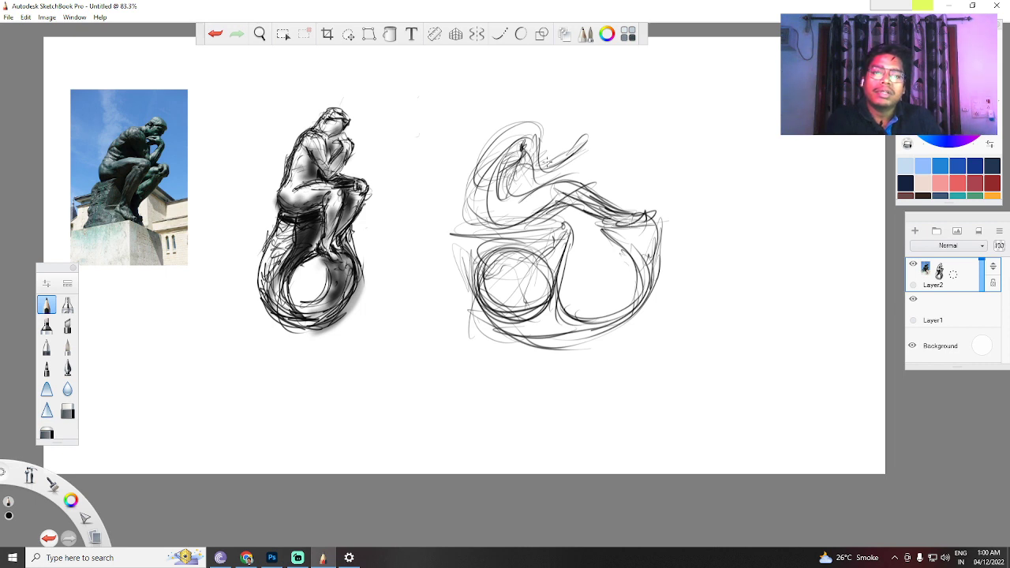
{"action": "mouse_move", "coordinate": [538, 128]}
{"action": "left_mouse_down"}
{"action": "mouse_move", "coordinate": [544, 101]}
{"action": "mouse_move", "coordinate": [543, 118]}
{"action": "mouse_move", "coordinate": [615, 142]}
{"action": "mouse_move", "coordinate": [578, 124]}
{"action": "mouse_move", "coordinate": [580, 162]}
{"action": "mouse_move", "coordinate": [605, 138]}
{"action": "mouse_move", "coordinate": [580, 165]}
{"action": "mouse_move", "coordinate": [625, 141]}
{"action": "mouse_move", "coordinate": [597, 147]}
{"action": "mouse_move", "coordinate": [636, 139]}
{"action": "mouse_move", "coordinate": [626, 128]}
{"action": "mouse_move", "coordinate": [624, 149]}
{"action": "mouse_move", "coordinate": [664, 115]}
{"action": "left_mouse_up"}
{"action": "left_click_drag", "start_coordinate": [633, 149], "coordinate": [618, 157]}
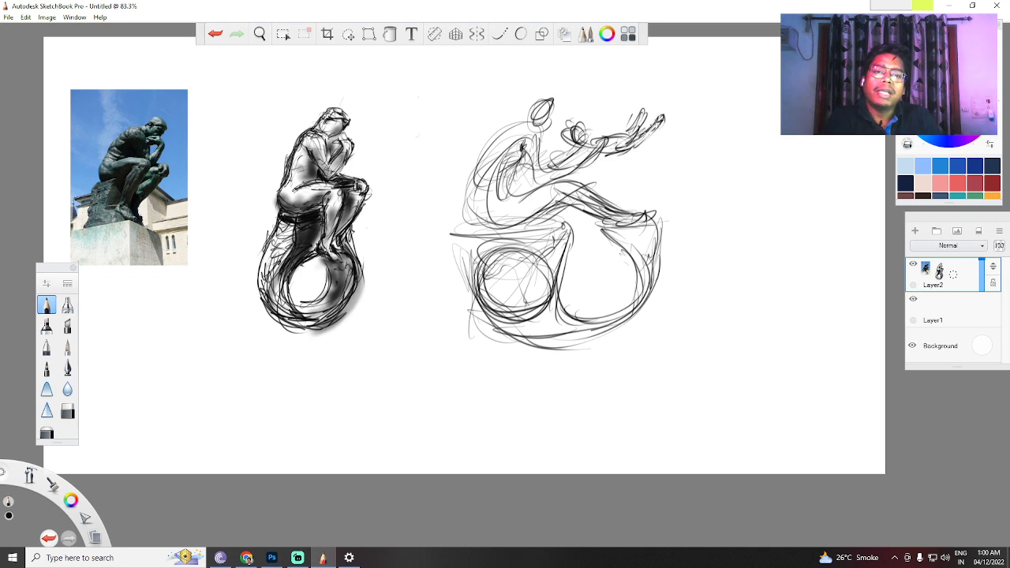
{"action": "left_click_drag", "start_coordinate": [652, 125], "coordinate": [666, 118]}
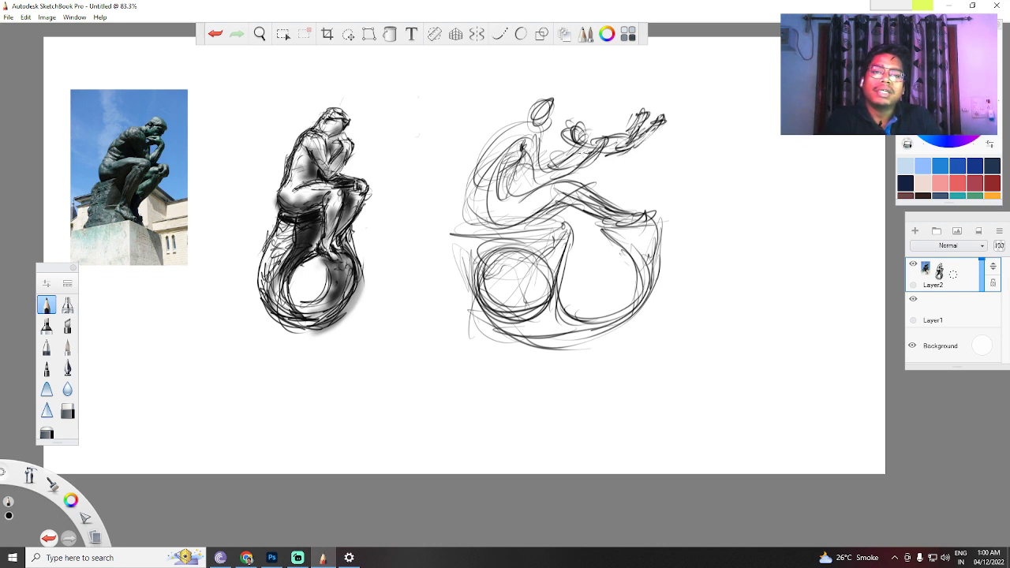
{"action": "left_click_drag", "start_coordinate": [567, 158], "coordinate": [605, 140]}
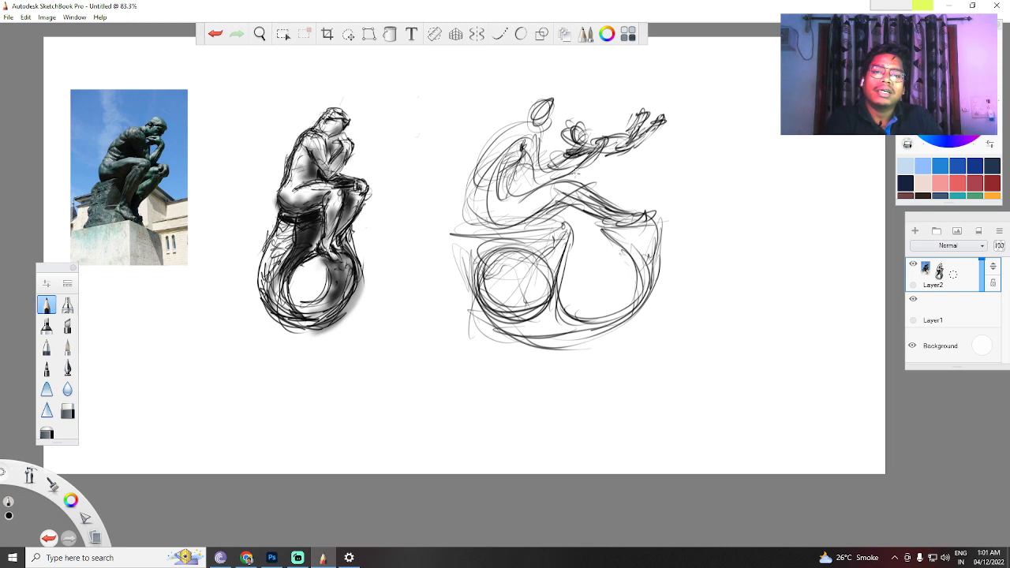
Strengthen the second figure's forearms, neck, chest and curved back with repeated contour strokes.
{"action": "mouse_move", "coordinate": [557, 180]}
{"action": "left_mouse_down"}
{"action": "mouse_move", "coordinate": [603, 144]}
{"action": "mouse_move", "coordinate": [583, 169]}
{"action": "left_mouse_up"}
{"action": "mouse_move", "coordinate": [607, 148]}
{"action": "left_mouse_down"}
{"action": "mouse_move", "coordinate": [543, 189]}
{"action": "mouse_move", "coordinate": [588, 158]}
{"action": "left_mouse_up"}
{"action": "left_click_drag", "start_coordinate": [602, 146], "coordinate": [553, 178]}
{"action": "mouse_move", "coordinate": [537, 130]}
{"action": "left_mouse_down"}
{"action": "mouse_move", "coordinate": [545, 161]}
{"action": "mouse_move", "coordinate": [575, 161]}
{"action": "mouse_move", "coordinate": [552, 168]}
{"action": "left_mouse_up"}
{"action": "left_click_drag", "start_coordinate": [546, 145], "coordinate": [561, 169]}
{"action": "mouse_move", "coordinate": [537, 131]}
{"action": "left_mouse_down"}
{"action": "mouse_move", "coordinate": [490, 158]}
{"action": "mouse_move", "coordinate": [469, 200]}
{"action": "left_mouse_up"}
{"action": "left_click_drag", "start_coordinate": [498, 149], "coordinate": [473, 225]}
{"action": "mouse_move", "coordinate": [483, 178]}
{"action": "left_mouse_down"}
{"action": "mouse_move", "coordinate": [470, 219]}
{"action": "mouse_move", "coordinate": [520, 230]}
{"action": "left_mouse_up"}
{"action": "left_click_drag", "start_coordinate": [518, 157], "coordinate": [521, 153]}
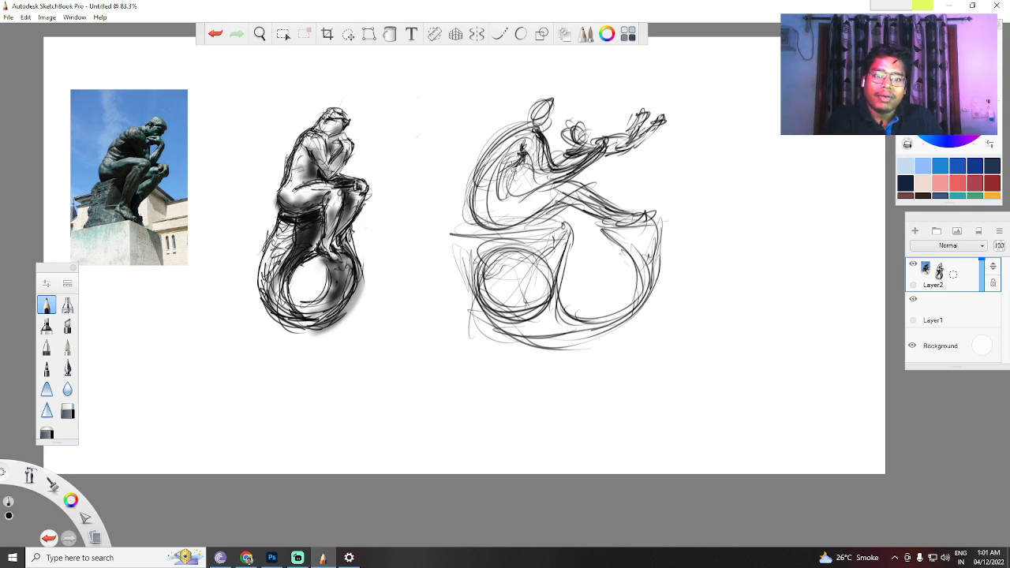
Define the second figure's inner arm and darken the outlines of its legs and feet.
{"action": "left_click_drag", "start_coordinate": [509, 196], "coordinate": [559, 180]}
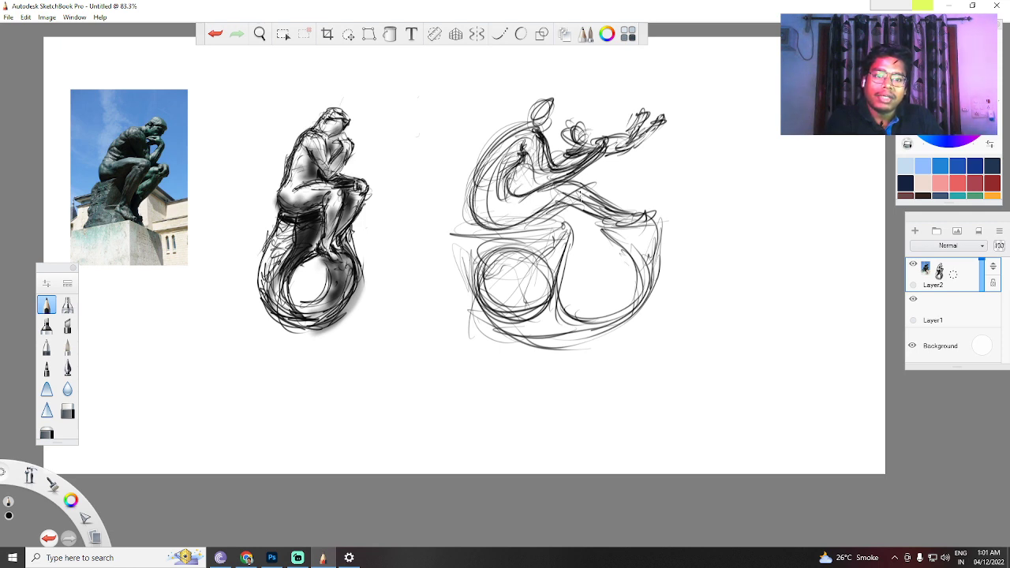
{"action": "left_click_drag", "start_coordinate": [641, 210], "coordinate": [595, 221]}
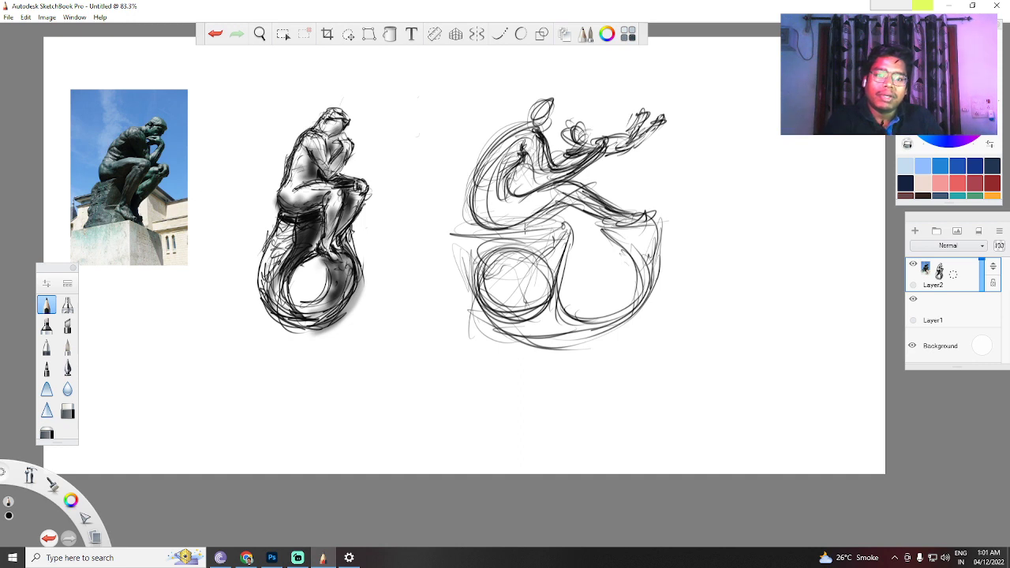
{"action": "mouse_move", "coordinate": [525, 228]}
{"action": "left_mouse_down"}
{"action": "mouse_move", "coordinate": [574, 204]}
{"action": "mouse_move", "coordinate": [566, 207]}
{"action": "mouse_move", "coordinate": [630, 216]}
{"action": "mouse_move", "coordinate": [619, 212]}
{"action": "mouse_move", "coordinate": [630, 223]}
{"action": "left_mouse_up"}
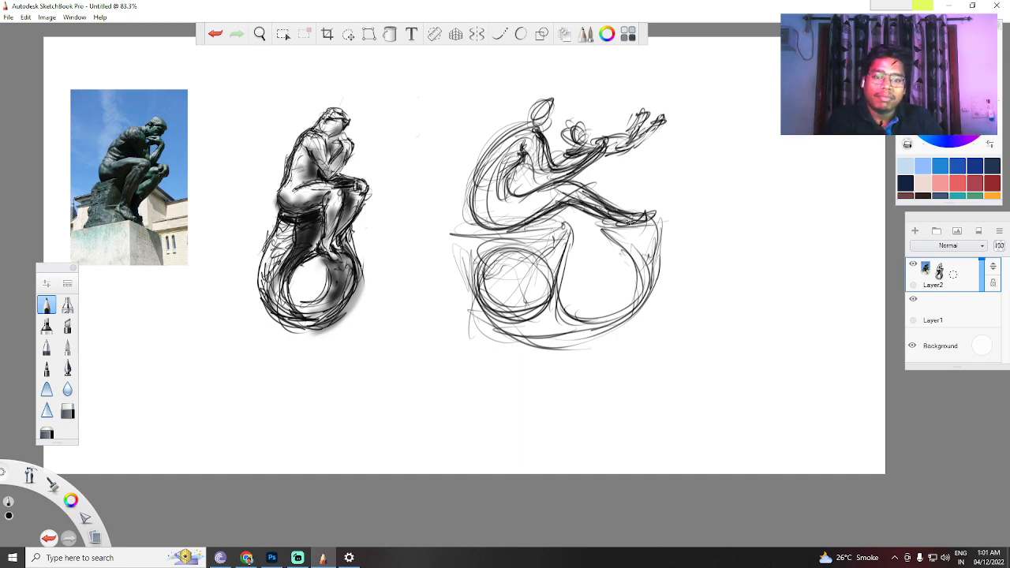
Darken the second base's seat rim, circular opening and U-shaped curve with heavier pencil strokes.
{"action": "mouse_move", "coordinate": [447, 221]}
{"action": "left_mouse_down"}
{"action": "mouse_move", "coordinate": [477, 237]}
{"action": "mouse_move", "coordinate": [567, 237]}
{"action": "mouse_move", "coordinate": [494, 236]}
{"action": "mouse_move", "coordinate": [466, 221]}
{"action": "mouse_move", "coordinate": [468, 285]}
{"action": "mouse_move", "coordinate": [460, 259]}
{"action": "mouse_move", "coordinate": [505, 330]}
{"action": "mouse_move", "coordinate": [552, 323]}
{"action": "mouse_move", "coordinate": [530, 330]}
{"action": "left_mouse_up"}
{"action": "mouse_move", "coordinate": [524, 264]}
{"action": "left_mouse_down"}
{"action": "mouse_move", "coordinate": [497, 315]}
{"action": "mouse_move", "coordinate": [552, 276]}
{"action": "mouse_move", "coordinate": [544, 260]}
{"action": "mouse_move", "coordinate": [564, 316]}
{"action": "mouse_move", "coordinate": [604, 320]}
{"action": "mouse_move", "coordinate": [579, 292]}
{"action": "left_mouse_up"}
{"action": "mouse_move", "coordinate": [604, 230]}
{"action": "left_mouse_down"}
{"action": "mouse_move", "coordinate": [631, 253]}
{"action": "mouse_move", "coordinate": [643, 300]}
{"action": "mouse_move", "coordinate": [640, 263]}
{"action": "mouse_move", "coordinate": [655, 230]}
{"action": "mouse_move", "coordinate": [663, 234]}
{"action": "mouse_move", "coordinate": [661, 277]}
{"action": "mouse_move", "coordinate": [621, 304]}
{"action": "mouse_move", "coordinate": [524, 325]}
{"action": "mouse_move", "coordinate": [565, 330]}
{"action": "mouse_move", "coordinate": [505, 323]}
{"action": "mouse_move", "coordinate": [566, 324]}
{"action": "left_mouse_up"}
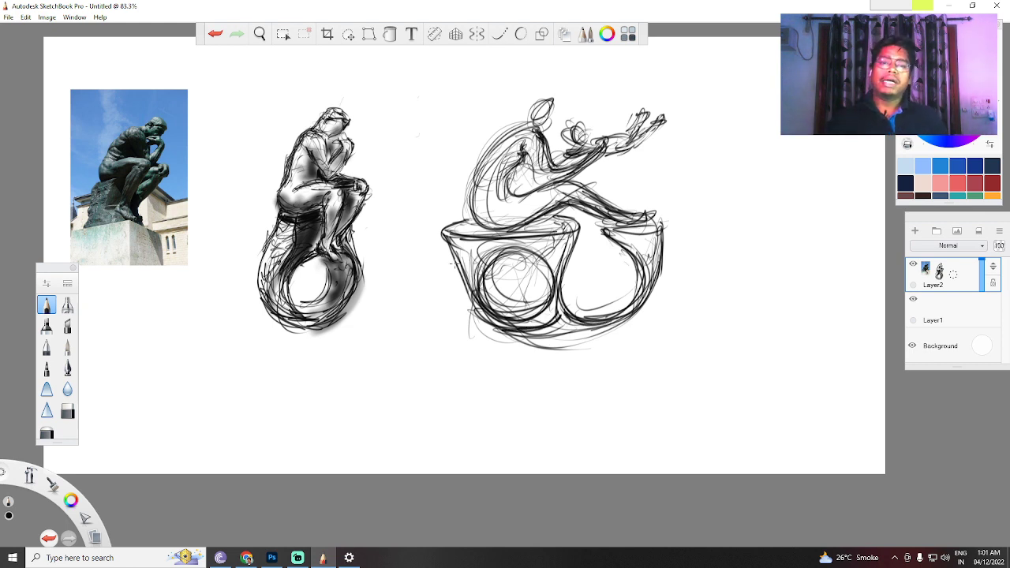
Enlarge and round the second figure's raised head with looping pencil strokes.
{"action": "mouse_move", "coordinate": [530, 98]}
{"action": "left_mouse_down"}
{"action": "mouse_move", "coordinate": [551, 82]}
{"action": "mouse_move", "coordinate": [543, 118]}
{"action": "mouse_move", "coordinate": [556, 94]}
{"action": "mouse_move", "coordinate": [544, 85]}
{"action": "left_mouse_up"}
Handwrite two dashed notes beside the second figure's hands and undo them, keeping the redrawn head.
{"action": "mouse_move", "coordinate": [677, 85]}
{"action": "left_mouse_down"}
{"action": "mouse_move", "coordinate": [708, 63]}
{"action": "mouse_move", "coordinate": [722, 79]}
{"action": "mouse_move", "coordinate": [780, 75]}
{"action": "left_mouse_up"}
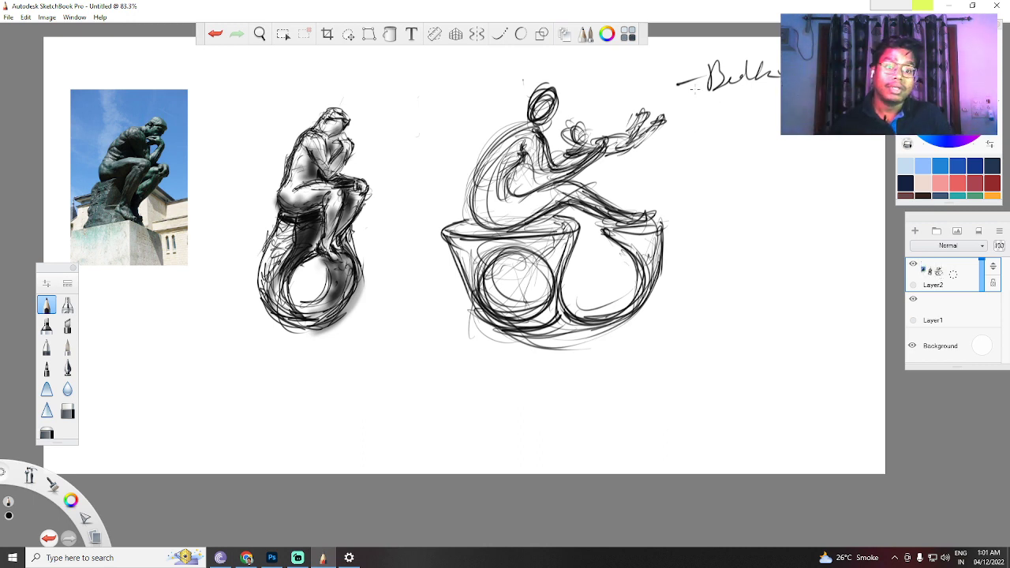
{"action": "mouse_move", "coordinate": [708, 107]}
{"action": "left_mouse_down"}
{"action": "mouse_move", "coordinate": [761, 94]}
{"action": "mouse_move", "coordinate": [772, 133]}
{"action": "left_mouse_up"}
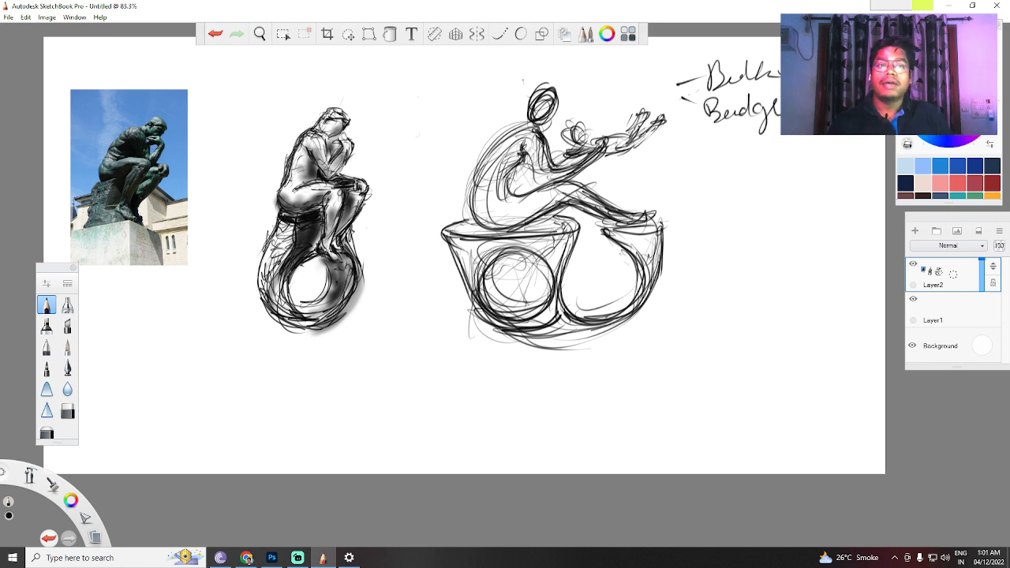
{"action": "key", "text": "ctrl+z"}
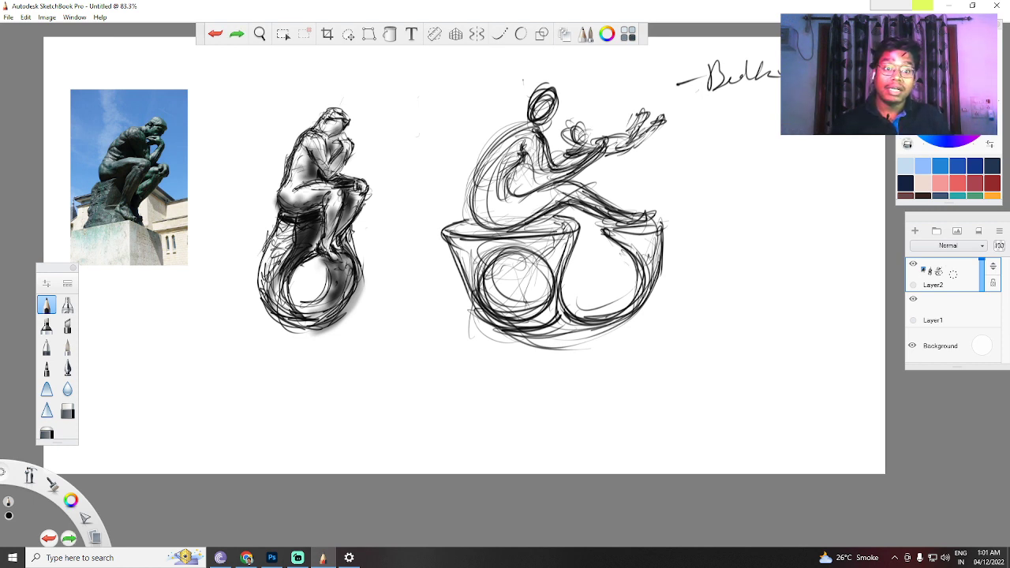
{"action": "key", "text": "ctrl+z"}
{"action": "key", "text": "ctrl+z"}
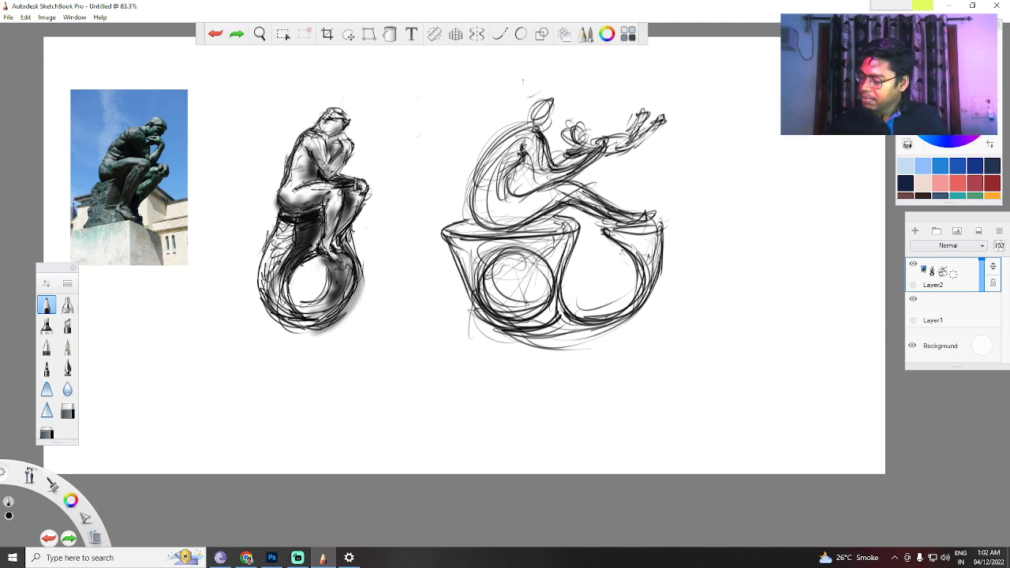
{"action": "key", "text": "ctrl+y"}
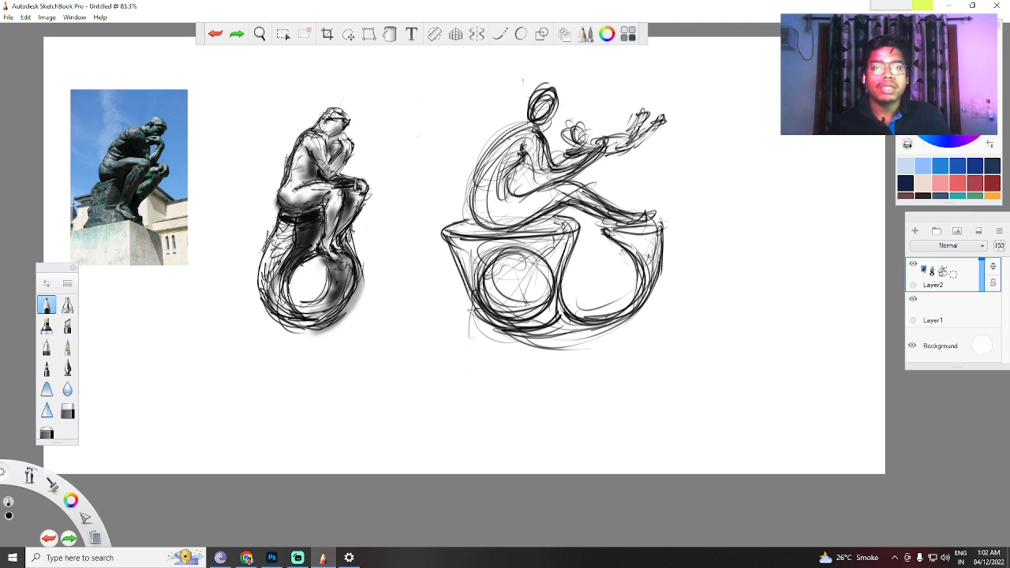
Darken the contours of the second figure's curved back and inner arm.
{"action": "mouse_move", "coordinate": [523, 125]}
{"action": "left_mouse_down"}
{"action": "mouse_move", "coordinate": [499, 147]}
{"action": "mouse_move", "coordinate": [520, 142]}
{"action": "mouse_move", "coordinate": [493, 158]}
{"action": "mouse_move", "coordinate": [518, 175]}
{"action": "mouse_move", "coordinate": [511, 183]}
{"action": "left_mouse_up"}
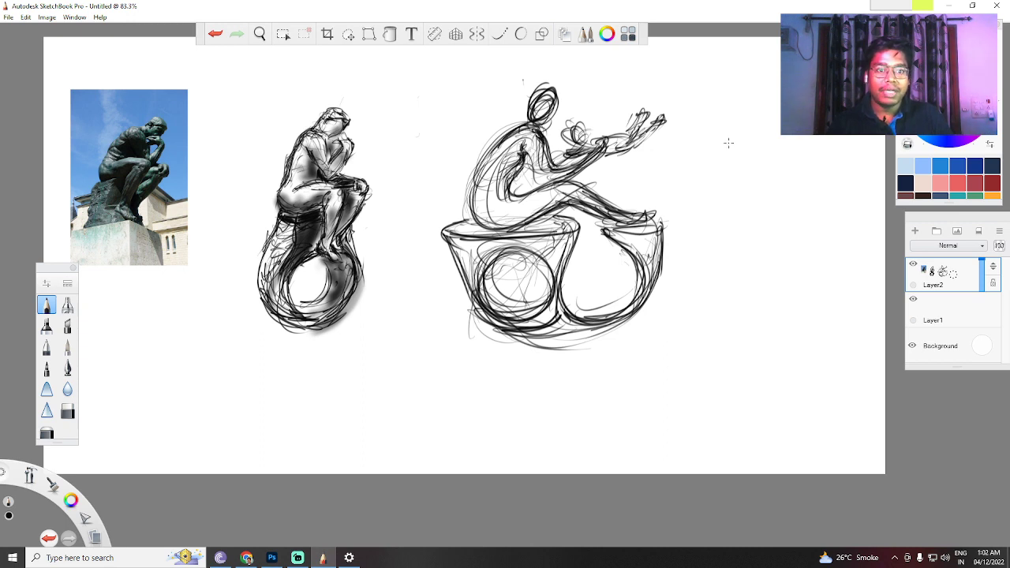
Sketch an oval filled with small rounded shapes, with arrows leading down through the handwritten word "find".
{"action": "left_click_drag", "start_coordinate": [766, 82], "coordinate": [758, 184]}
{"action": "mouse_move", "coordinate": [756, 112]}
{"action": "left_mouse_down"}
{"action": "mouse_move", "coordinate": [758, 150]}
{"action": "mouse_move", "coordinate": [771, 132]}
{"action": "mouse_move", "coordinate": [756, 165]}
{"action": "left_mouse_up"}
{"action": "mouse_move", "coordinate": [772, 84]}
{"action": "left_mouse_down"}
{"action": "mouse_move", "coordinate": [799, 157]}
{"action": "mouse_move", "coordinate": [750, 188]}
{"action": "left_mouse_up"}
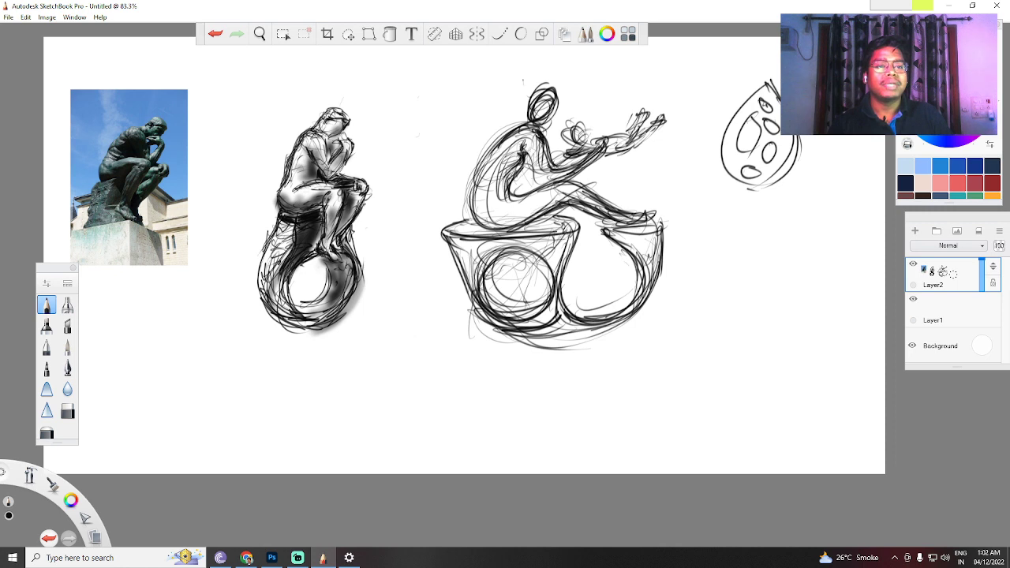
{"action": "mouse_move", "coordinate": [776, 197]}
{"action": "left_mouse_down"}
{"action": "mouse_move", "coordinate": [777, 229]}
{"action": "mouse_move", "coordinate": [788, 226]}
{"action": "mouse_move", "coordinate": [729, 256]}
{"action": "mouse_move", "coordinate": [744, 274]}
{"action": "mouse_move", "coordinate": [795, 240]}
{"action": "mouse_move", "coordinate": [783, 306]}
{"action": "mouse_move", "coordinate": [794, 295]}
{"action": "left_mouse_up"}
{"action": "left_click", "coordinate": [811, 243]}
{"action": "mouse_move", "coordinate": [751, 120]}
{"action": "left_mouse_down"}
{"action": "mouse_move", "coordinate": [742, 151]}
{"action": "mouse_move", "coordinate": [756, 118]}
{"action": "mouse_move", "coordinate": [776, 147]}
{"action": "mouse_move", "coordinate": [776, 129]}
{"action": "left_mouse_up"}
{"action": "mouse_move", "coordinate": [748, 163]}
{"action": "left_mouse_down"}
{"action": "mouse_move", "coordinate": [774, 175]}
{"action": "mouse_move", "coordinate": [772, 95]}
{"action": "mouse_move", "coordinate": [787, 175]}
{"action": "left_mouse_up"}
{"action": "left_click_drag", "start_coordinate": [765, 183], "coordinate": [737, 179]}
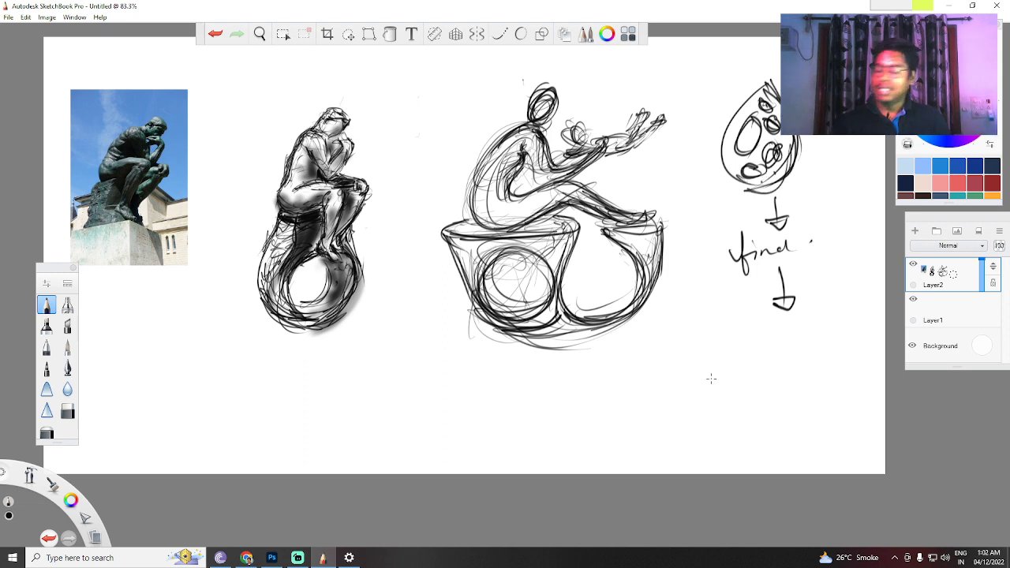
Undo the whole oval diagram with its arrows and handwritten word.
{"action": "key", "text": "ctrl+z"}
{"action": "key", "text": "ctrl+z"}
{"action": "key", "text": "ctrl+z"}
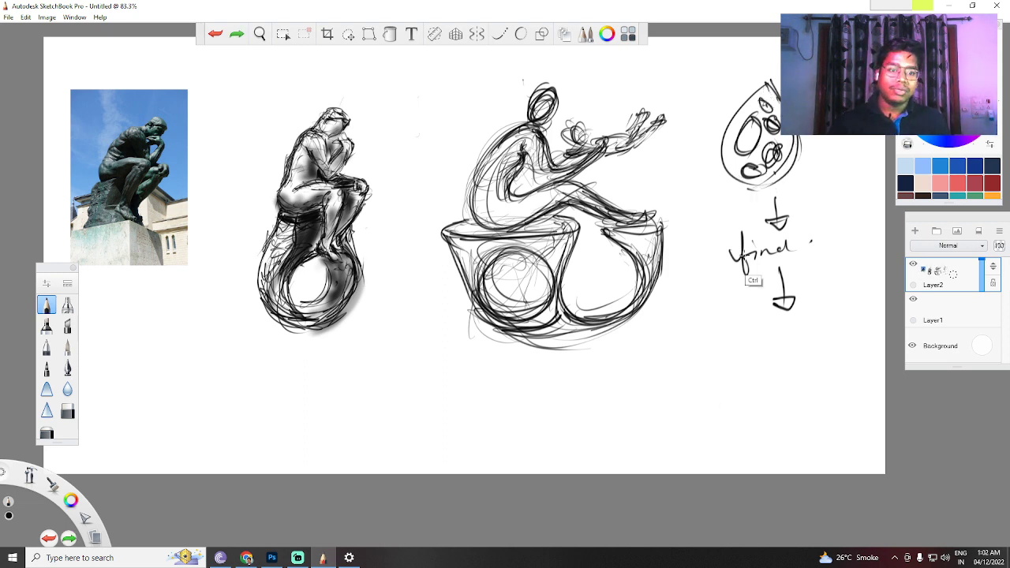
{"action": "key", "text": "ctrl+z"}
{"action": "key", "text": "ctrl+z"}
{"action": "key", "text": "ctrl+z"}
{"action": "key", "text": "ctrl+z"}
{"action": "key", "text": "ctrl+z"}
{"action": "key", "text": "ctrl+z"}
{"action": "key", "text": "ctrl+z"}
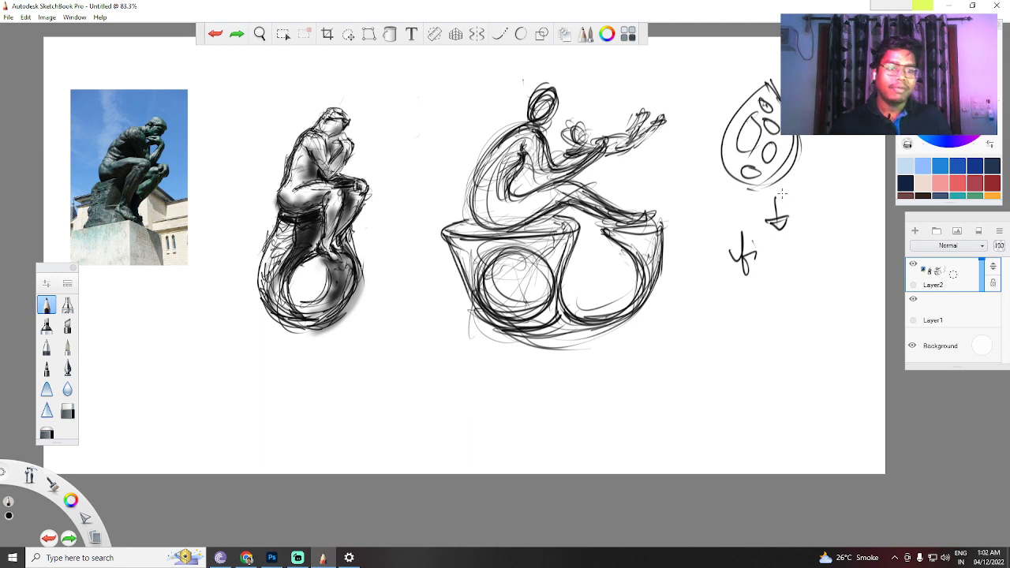
{"action": "key", "text": "ctrl+z"}
{"action": "key", "text": "ctrl+z"}
{"action": "key", "text": "ctrl+z"}
{"action": "key", "text": "ctrl+z"}
{"action": "key", "text": "ctrl+z"}
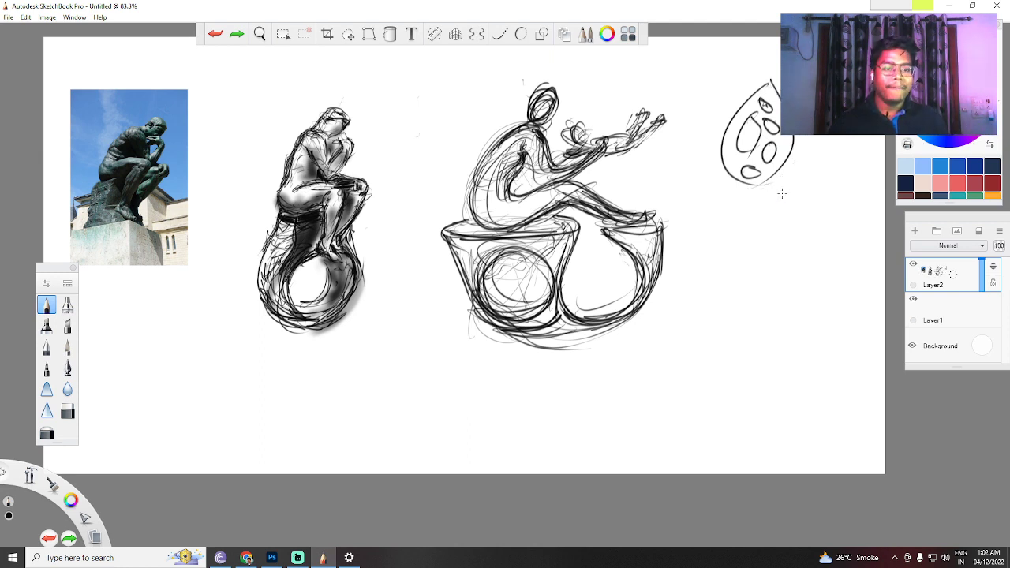
{"action": "key", "text": "ctrl+z"}
{"action": "key", "text": "ctrl+z"}
{"action": "key", "text": "ctrl+z"}
{"action": "key", "text": "ctrl+z"}
{"action": "key", "text": "ctrl+z"}
{"action": "key", "text": "ctrl+z"}
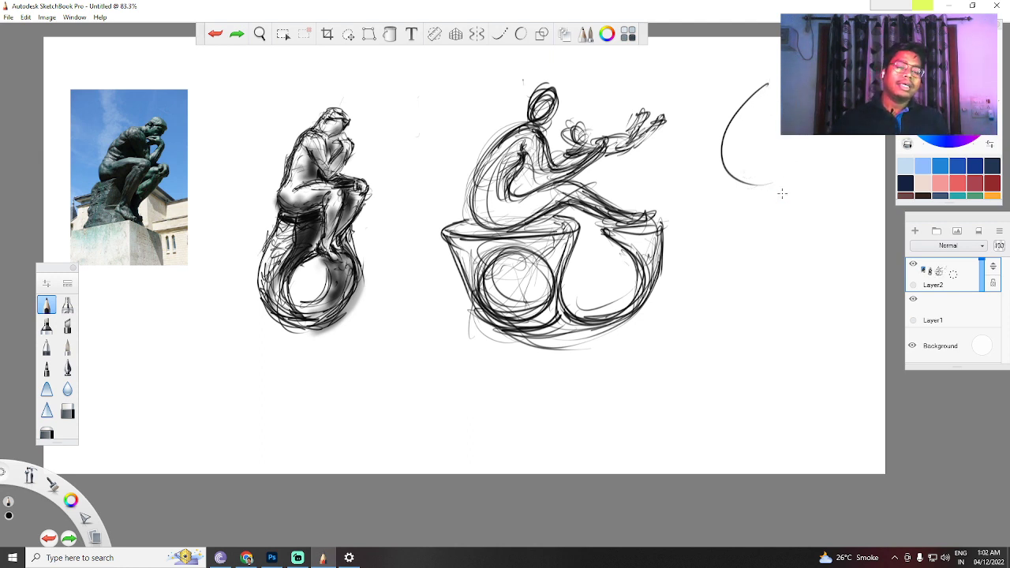
{"action": "key", "text": "ctrl+z"}
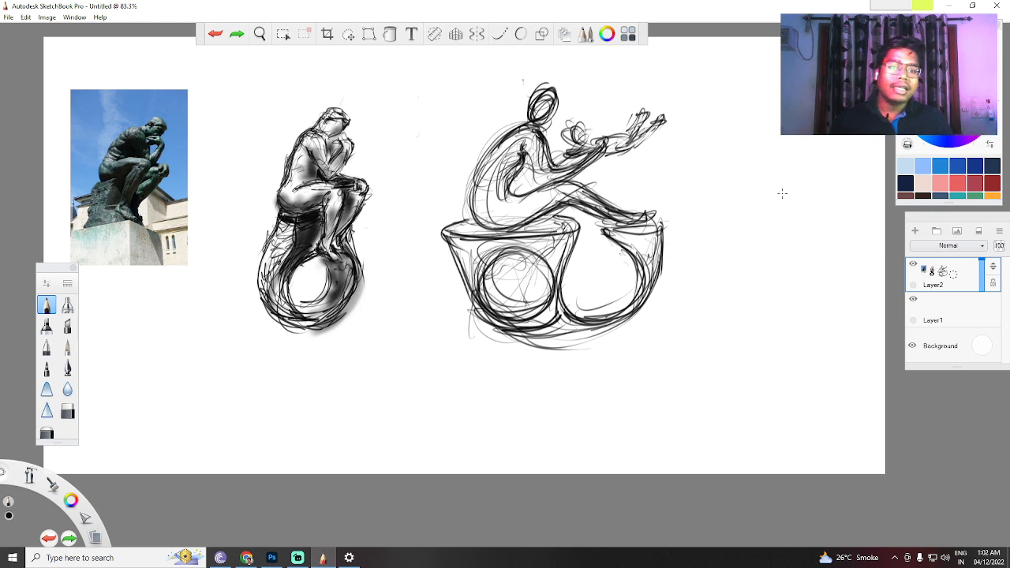
Darken the second figure's reaching forearms, both hands and the inner chest and upper-arm contours with heavier pencil strokes.
{"action": "mouse_move", "coordinate": [574, 126]}
{"action": "left_mouse_down"}
{"action": "mouse_move", "coordinate": [589, 150]}
{"action": "mouse_move", "coordinate": [627, 132]}
{"action": "mouse_move", "coordinate": [615, 151]}
{"action": "mouse_move", "coordinate": [644, 122]}
{"action": "mouse_move", "coordinate": [663, 120]}
{"action": "mouse_move", "coordinate": [631, 150]}
{"action": "left_mouse_up"}
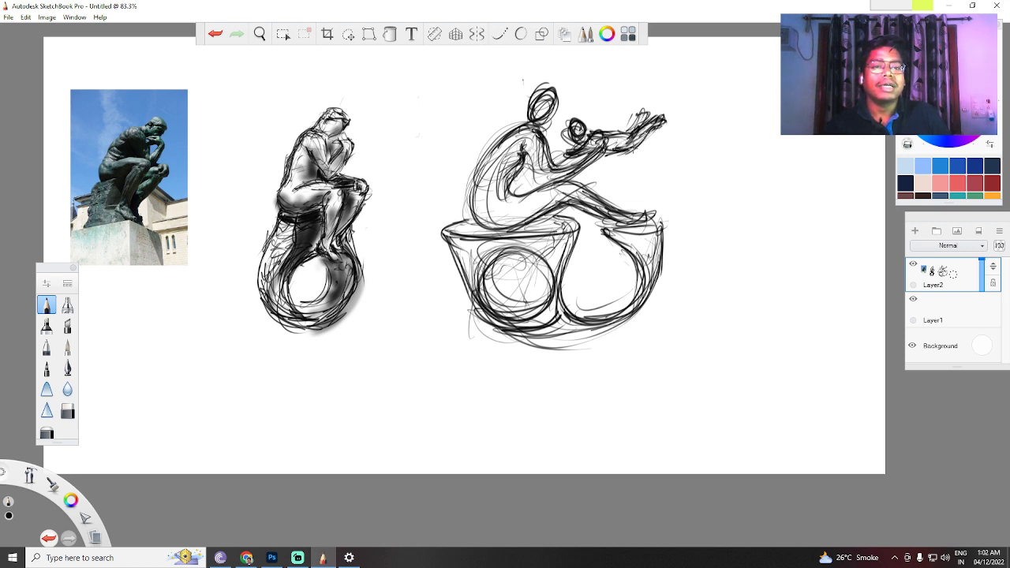
{"action": "left_click_drag", "start_coordinate": [646, 109], "coordinate": [625, 138]}
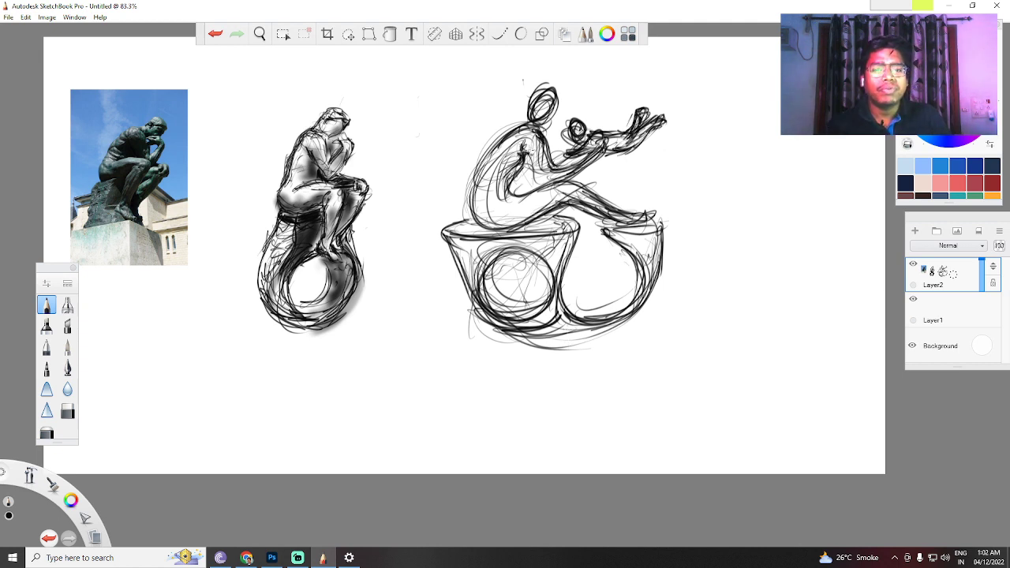
{"action": "mouse_move", "coordinate": [524, 151]}
{"action": "left_mouse_down"}
{"action": "mouse_move", "coordinate": [551, 175]}
{"action": "mouse_move", "coordinate": [577, 168]}
{"action": "left_mouse_up"}
{"action": "left_click_drag", "start_coordinate": [557, 157], "coordinate": [572, 173]}
{"action": "mouse_move", "coordinate": [564, 166]}
{"action": "left_mouse_down"}
{"action": "mouse_move", "coordinate": [600, 150]}
{"action": "mouse_move", "coordinate": [560, 157]}
{"action": "mouse_move", "coordinate": [565, 170]}
{"action": "mouse_move", "coordinate": [557, 158]}
{"action": "mouse_move", "coordinate": [576, 166]}
{"action": "mouse_move", "coordinate": [517, 180]}
{"action": "mouse_move", "coordinate": [510, 194]}
{"action": "mouse_move", "coordinate": [544, 184]}
{"action": "left_mouse_up"}
{"action": "left_click_drag", "start_coordinate": [513, 288], "coordinate": [517, 276]}
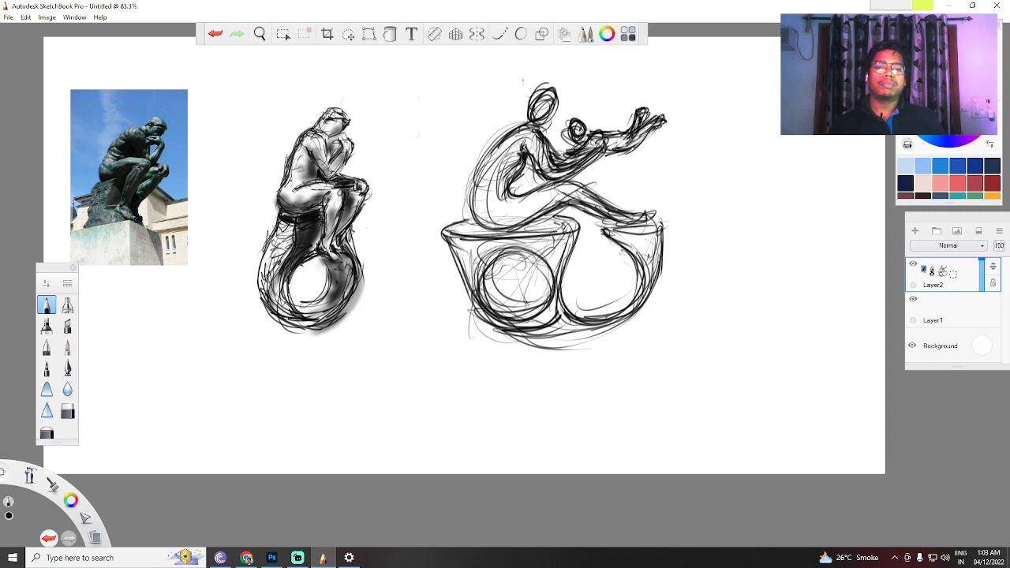
Erase the stray curved construction lines beneath the second base.
{"action": "left_click", "coordinate": [67, 411]}
{"action": "left_click_drag", "start_coordinate": [517, 341], "coordinate": [592, 344]}
Thicken the pencil outlines of the second base's U-shaped curve, foot platform and circular opening.
{"action": "left_click", "coordinate": [47, 305]}
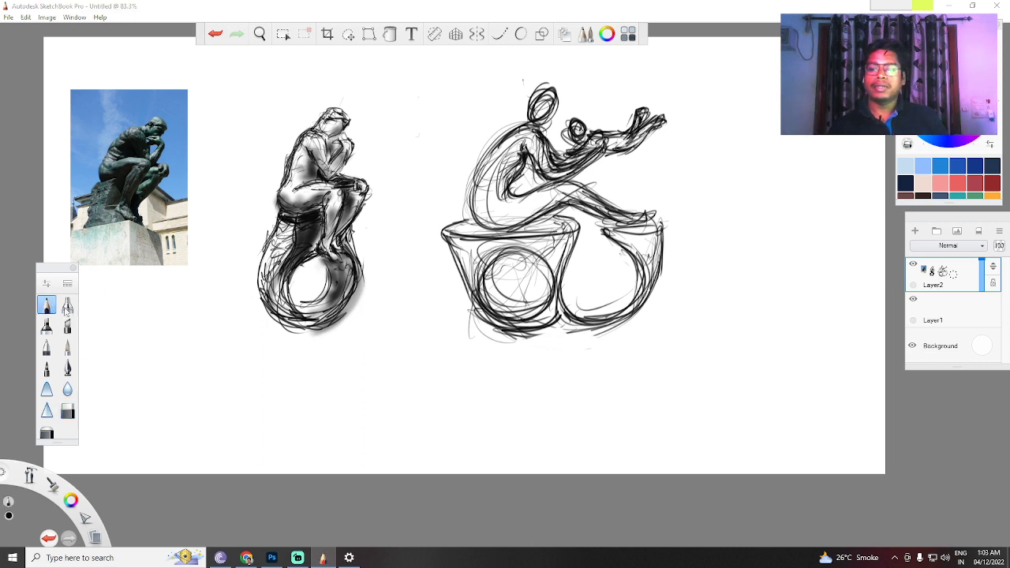
{"action": "mouse_move", "coordinate": [577, 322]}
{"action": "left_mouse_down"}
{"action": "mouse_move", "coordinate": [624, 330]}
{"action": "mouse_move", "coordinate": [657, 272]}
{"action": "mouse_move", "coordinate": [602, 332]}
{"action": "mouse_move", "coordinate": [660, 280]}
{"action": "left_mouse_up"}
{"action": "mouse_move", "coordinate": [608, 231]}
{"action": "left_mouse_down"}
{"action": "mouse_move", "coordinate": [655, 226]}
{"action": "mouse_move", "coordinate": [598, 223]}
{"action": "mouse_move", "coordinate": [660, 218]}
{"action": "mouse_move", "coordinate": [630, 225]}
{"action": "mouse_move", "coordinate": [667, 247]}
{"action": "mouse_move", "coordinate": [670, 229]}
{"action": "mouse_move", "coordinate": [652, 297]}
{"action": "left_mouse_up"}
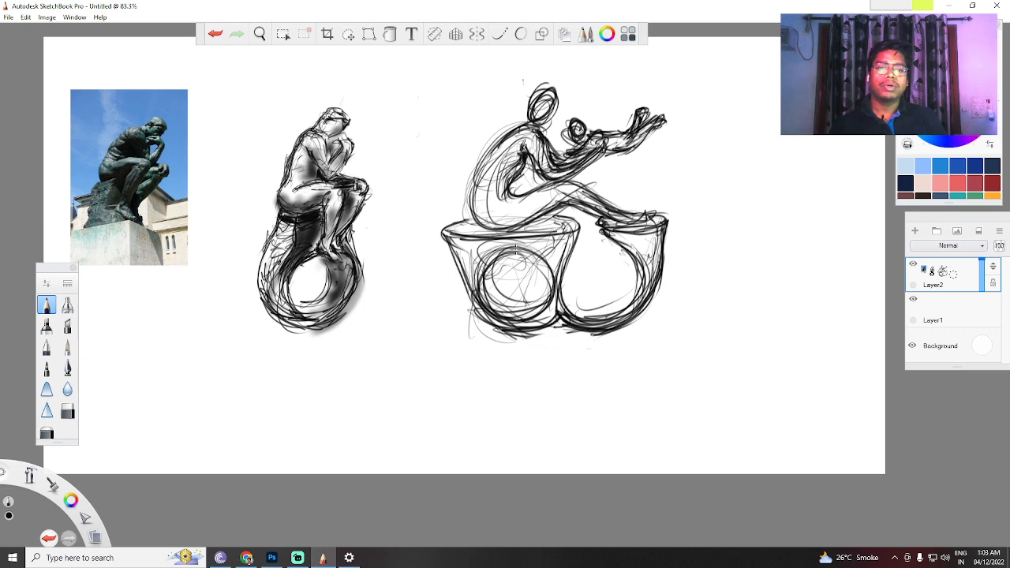
{"action": "mouse_move", "coordinate": [520, 246]}
{"action": "left_mouse_down"}
{"action": "mouse_move", "coordinate": [485, 263]}
{"action": "mouse_move", "coordinate": [509, 290]}
{"action": "mouse_move", "coordinate": [494, 300]}
{"action": "mouse_move", "coordinate": [510, 314]}
{"action": "left_mouse_up"}
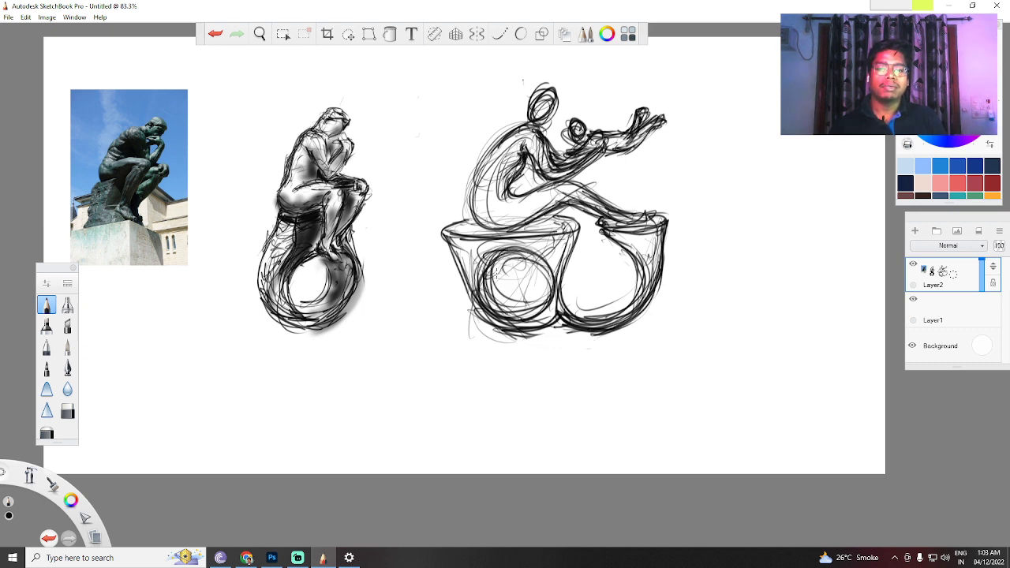
{"action": "left_click_drag", "start_coordinate": [488, 271], "coordinate": [527, 315]}
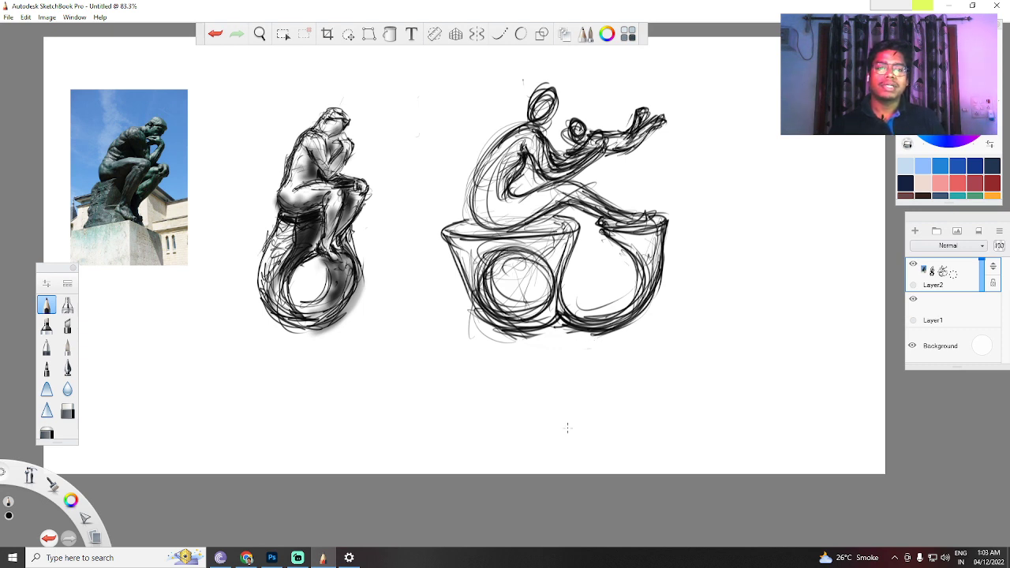
Airbrush soft shading on the second base's circular opening, seat top and curve, and add a hatched ground shadow beneath it.
{"action": "left_click", "coordinate": [68, 304]}
{"action": "mouse_move", "coordinate": [528, 349]}
{"action": "left_mouse_down"}
{"action": "mouse_move", "coordinate": [545, 332]}
{"action": "mouse_move", "coordinate": [521, 334]}
{"action": "mouse_move", "coordinate": [552, 359]}
{"action": "mouse_move", "coordinate": [632, 338]}
{"action": "mouse_move", "coordinate": [580, 355]}
{"action": "mouse_move", "coordinate": [600, 364]}
{"action": "left_mouse_up"}
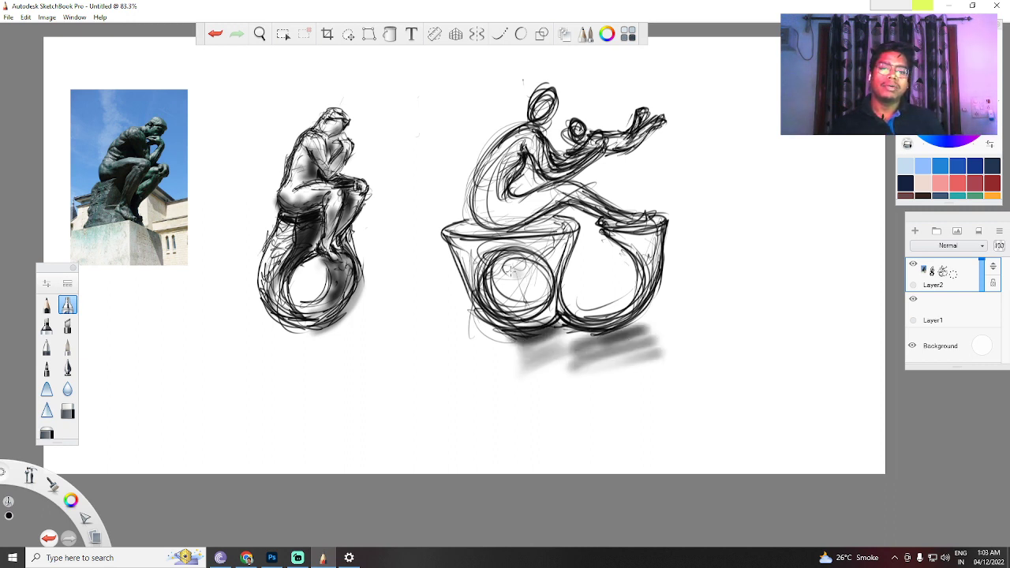
{"action": "mouse_move", "coordinate": [492, 262]}
{"action": "left_mouse_down"}
{"action": "mouse_move", "coordinate": [481, 284]}
{"action": "mouse_move", "coordinate": [489, 261]}
{"action": "mouse_move", "coordinate": [505, 304]}
{"action": "mouse_move", "coordinate": [564, 268]}
{"action": "mouse_move", "coordinate": [538, 314]}
{"action": "left_mouse_up"}
{"action": "left_click_drag", "start_coordinate": [545, 225], "coordinate": [573, 226]}
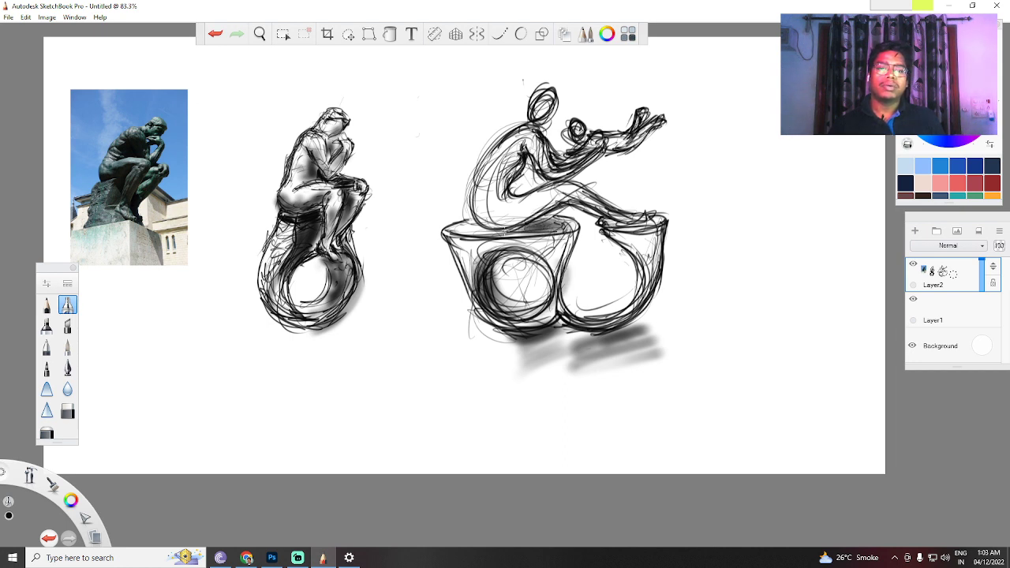
{"action": "left_click_drag", "start_coordinate": [454, 234], "coordinate": [514, 233]}
{"action": "mouse_move", "coordinate": [664, 236]}
{"action": "left_mouse_down"}
{"action": "mouse_move", "coordinate": [614, 229]}
{"action": "mouse_move", "coordinate": [663, 225]}
{"action": "mouse_move", "coordinate": [634, 256]}
{"action": "mouse_move", "coordinate": [652, 277]}
{"action": "mouse_move", "coordinate": [635, 315]}
{"action": "mouse_move", "coordinate": [565, 319]}
{"action": "left_mouse_up"}
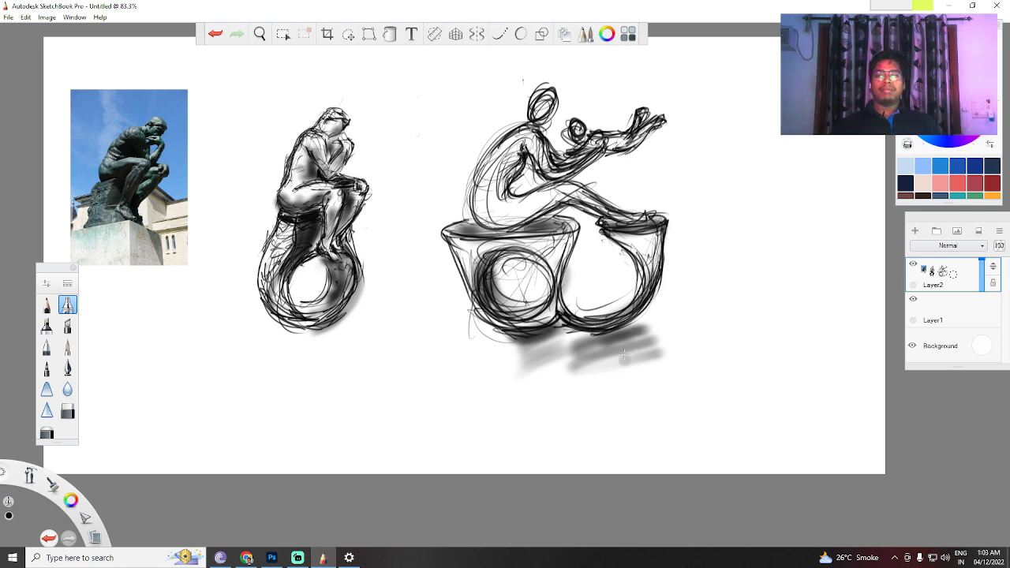
{"action": "mouse_move", "coordinate": [539, 342]}
{"action": "left_mouse_down"}
{"action": "mouse_move", "coordinate": [466, 351]}
{"action": "mouse_move", "coordinate": [632, 383]}
{"action": "mouse_move", "coordinate": [577, 388]}
{"action": "left_mouse_up"}
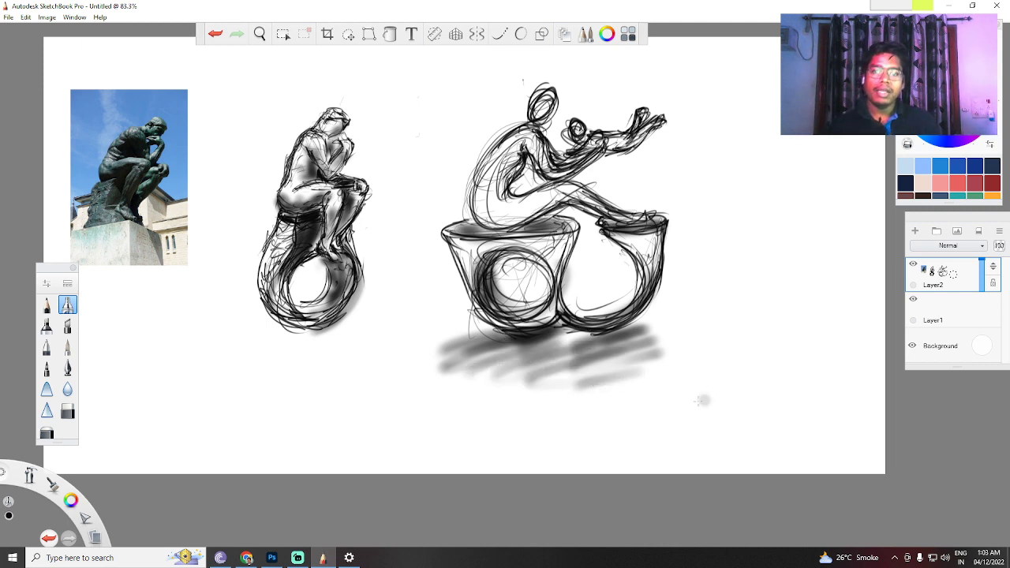
Annotate the foot platform with a pencil arrow and a floating ellipse, and undo these marks.
{"action": "left_click", "coordinate": [47, 305]}
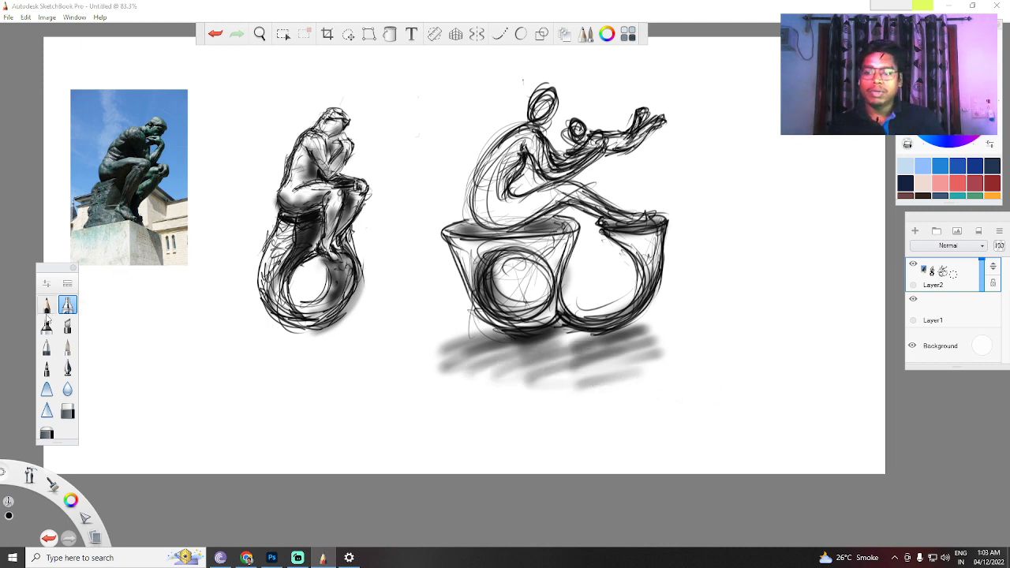
{"action": "mouse_move", "coordinate": [606, 206]}
{"action": "left_mouse_down"}
{"action": "mouse_move", "coordinate": [650, 217]}
{"action": "mouse_move", "coordinate": [631, 230]}
{"action": "mouse_move", "coordinate": [654, 200]}
{"action": "mouse_move", "coordinate": [658, 214]}
{"action": "mouse_move", "coordinate": [695, 198]}
{"action": "mouse_move", "coordinate": [704, 167]}
{"action": "left_mouse_up"}
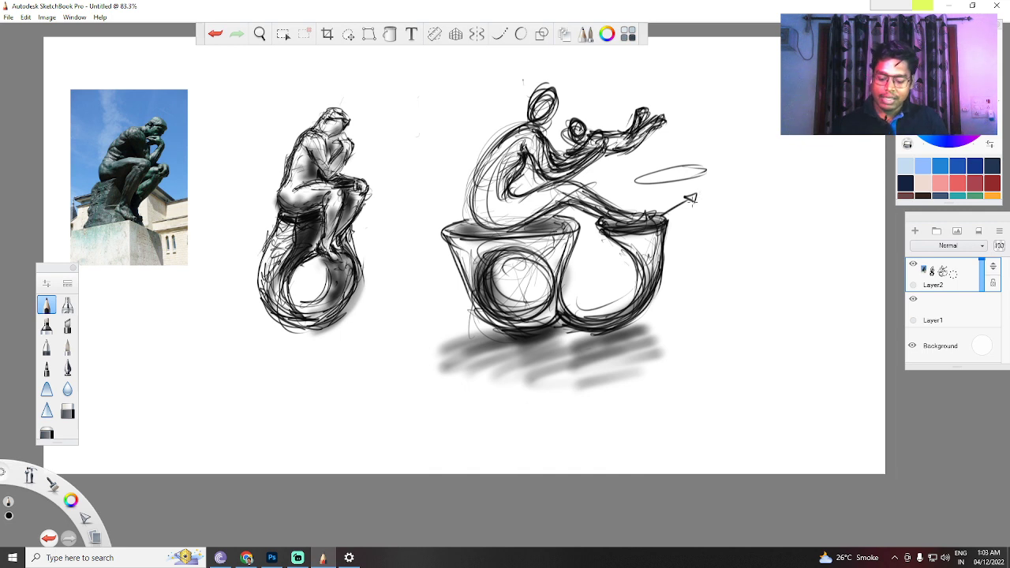
{"action": "key", "text": "ctrl+z"}
{"action": "key", "text": "ctrl+z"}
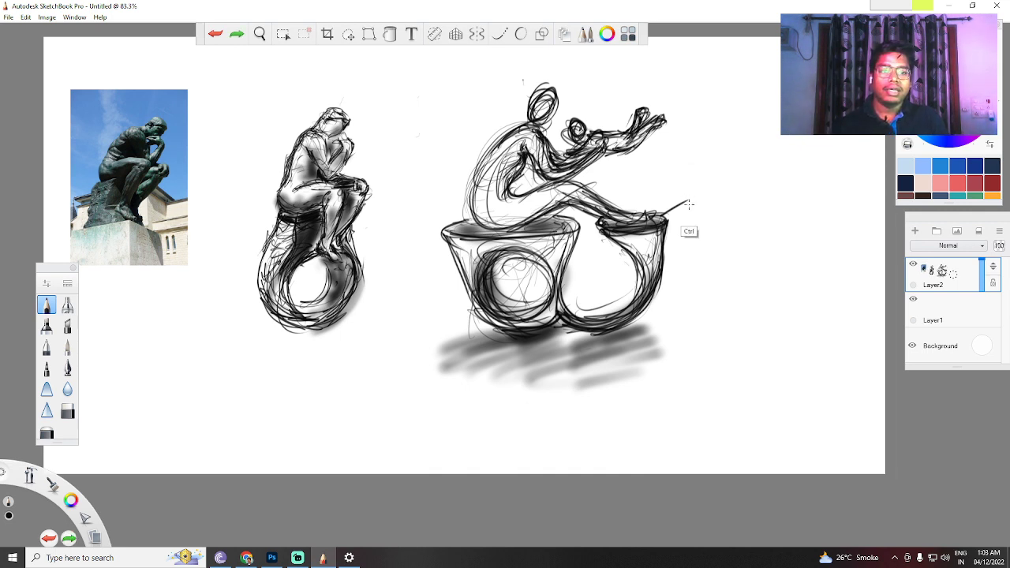
{"action": "key", "text": "ctrl+z"}
Draw a leader line from the foot platform, a curved arrow from the hands and a handwritten label beside them.
{"action": "left_click_drag", "start_coordinate": [602, 222], "coordinate": [717, 219]}
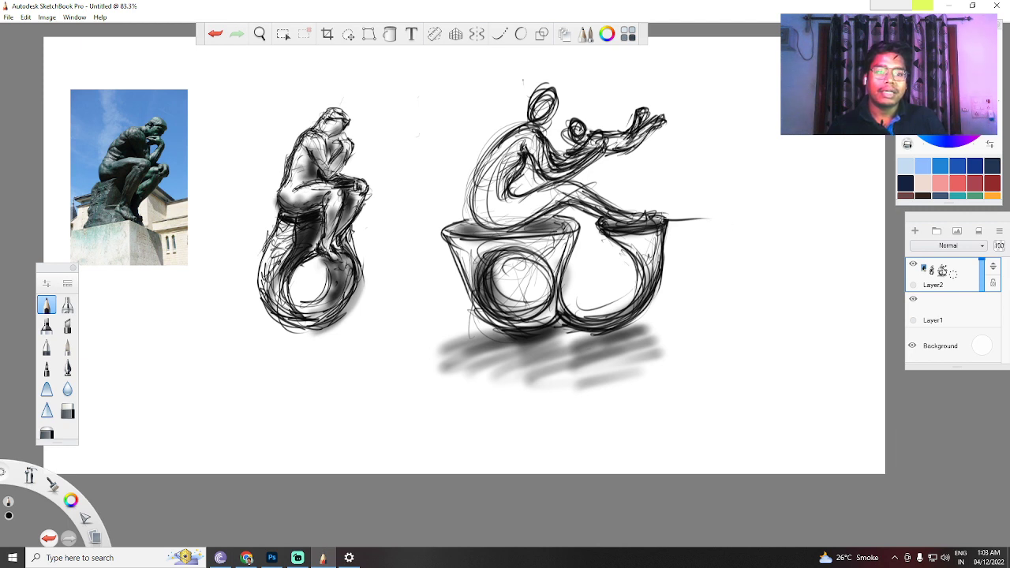
{"action": "mouse_move", "coordinate": [655, 149]}
{"action": "left_mouse_down"}
{"action": "mouse_move", "coordinate": [678, 161]}
{"action": "mouse_move", "coordinate": [691, 193]}
{"action": "left_mouse_up"}
{"action": "left_click_drag", "start_coordinate": [680, 182], "coordinate": [707, 221]}
{"action": "mouse_move", "coordinate": [718, 202]}
{"action": "left_mouse_down"}
{"action": "mouse_move", "coordinate": [729, 215]}
{"action": "mouse_move", "coordinate": [822, 204]}
{"action": "left_mouse_up"}
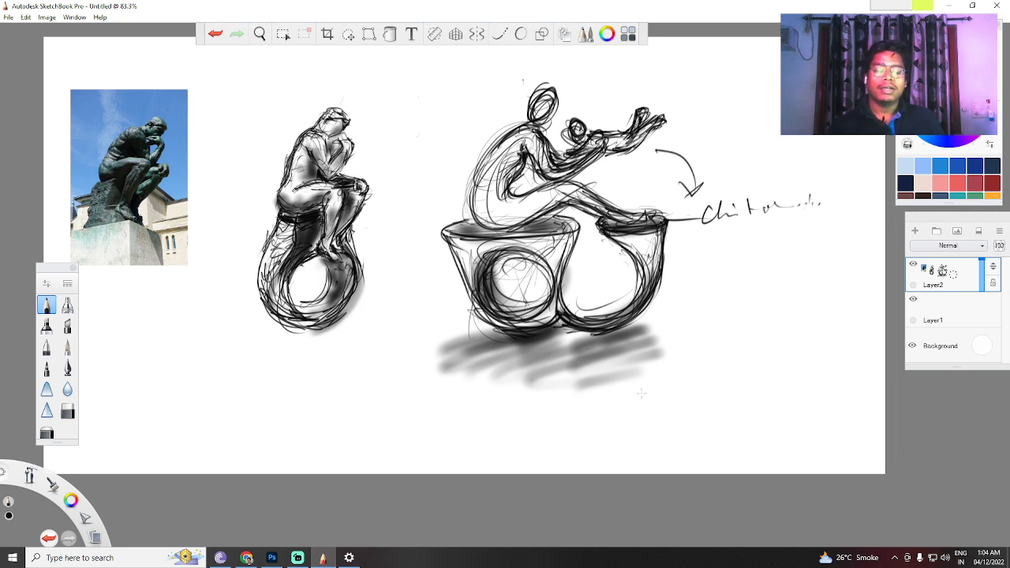
Undo the handwritten label and the curved arrow beside the foot platform.
{"action": "key", "text": "ctrl+z"}
{"action": "key", "text": "ctrl+z"}
{"action": "key", "text": "ctrl+z"}
{"action": "key", "text": "ctrl+z"}
{"action": "key", "text": "ctrl+z"}
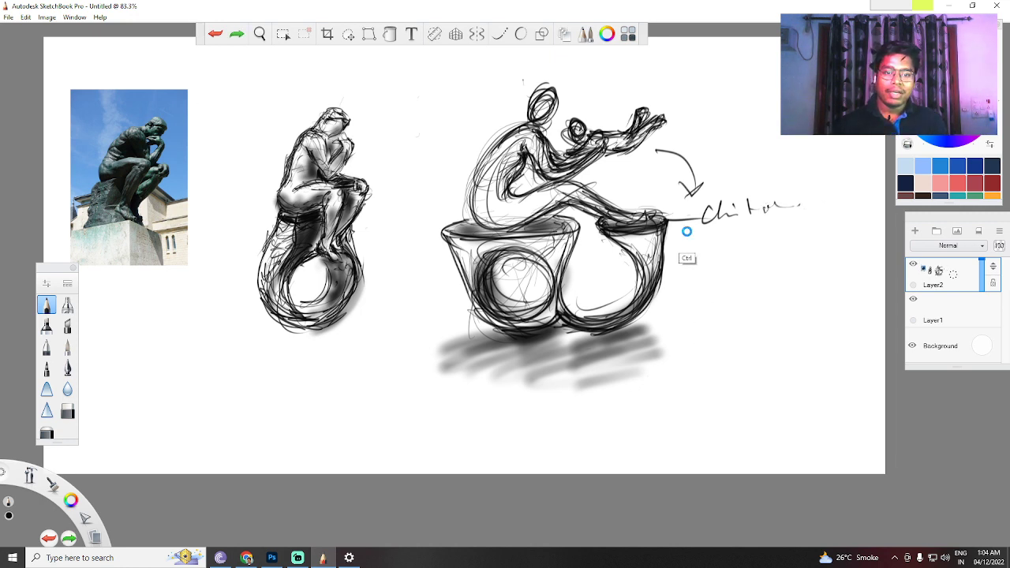
{"action": "key", "text": "ctrl+z"}
{"action": "key", "text": "ctrl+z"}
{"action": "key", "text": "ctrl+z"}
{"action": "key", "text": "ctrl+z"}
{"action": "key", "text": "ctrl+z"}
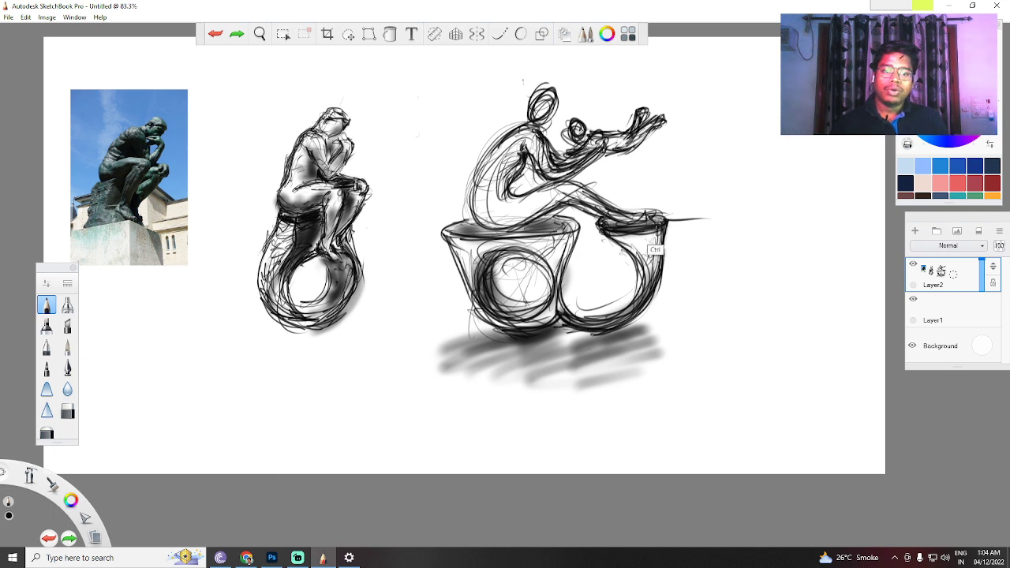
Circle the second base's seat rim with red pencil strokes and undo the heavy red outline.
{"action": "mouse_move", "coordinate": [577, 224]}
{"action": "left_mouse_down"}
{"action": "mouse_move", "coordinate": [461, 246]}
{"action": "mouse_move", "coordinate": [447, 229]}
{"action": "left_mouse_up"}
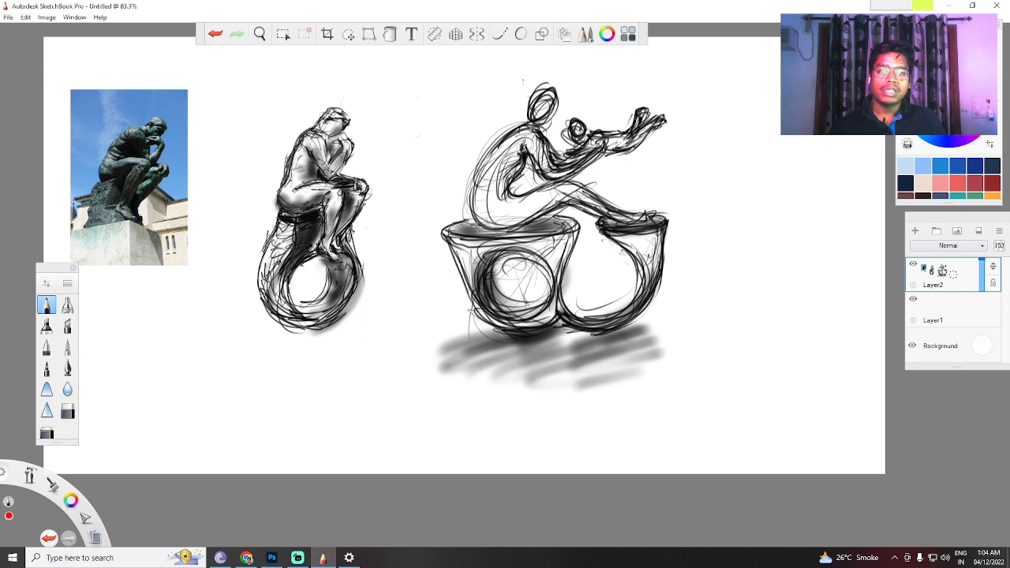
{"action": "mouse_move", "coordinate": [574, 218]}
{"action": "left_mouse_down"}
{"action": "mouse_move", "coordinate": [550, 238]}
{"action": "mouse_move", "coordinate": [451, 246]}
{"action": "mouse_move", "coordinate": [461, 221]}
{"action": "left_mouse_up"}
{"action": "left_click_drag", "start_coordinate": [541, 222], "coordinate": [529, 238]}
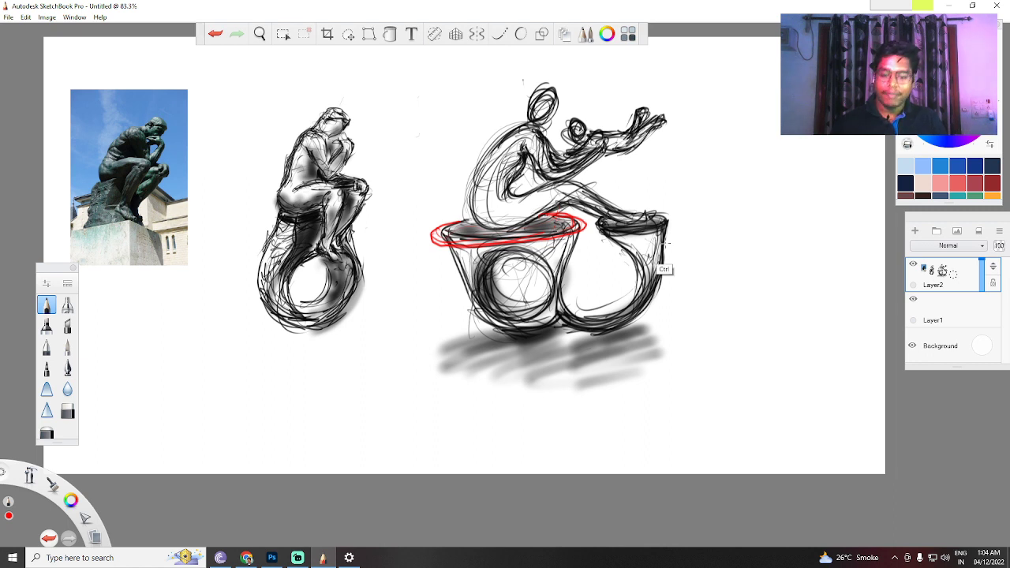
{"action": "key", "text": "ctrl+z"}
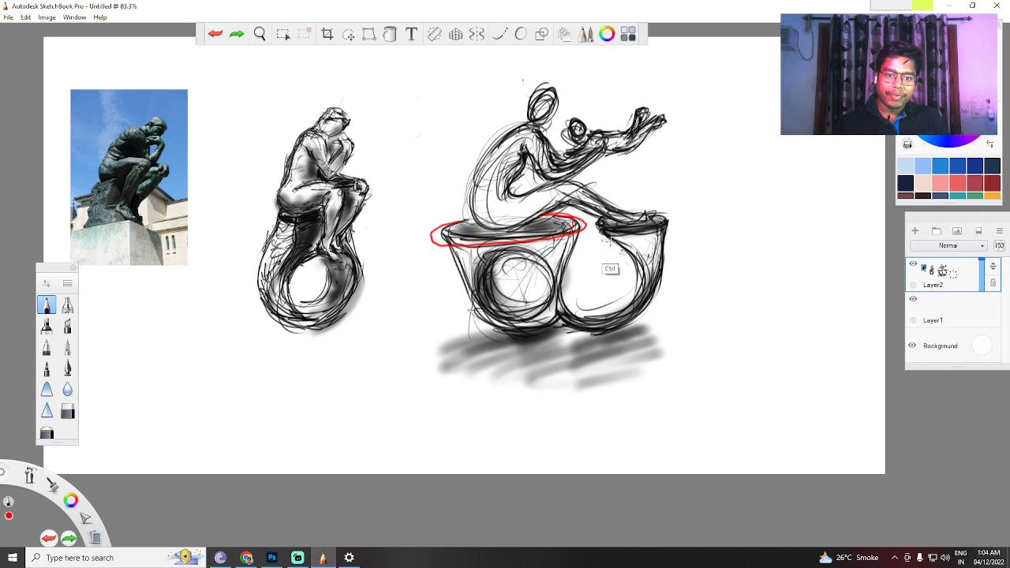
{"action": "key", "text": "ctrl+z"}
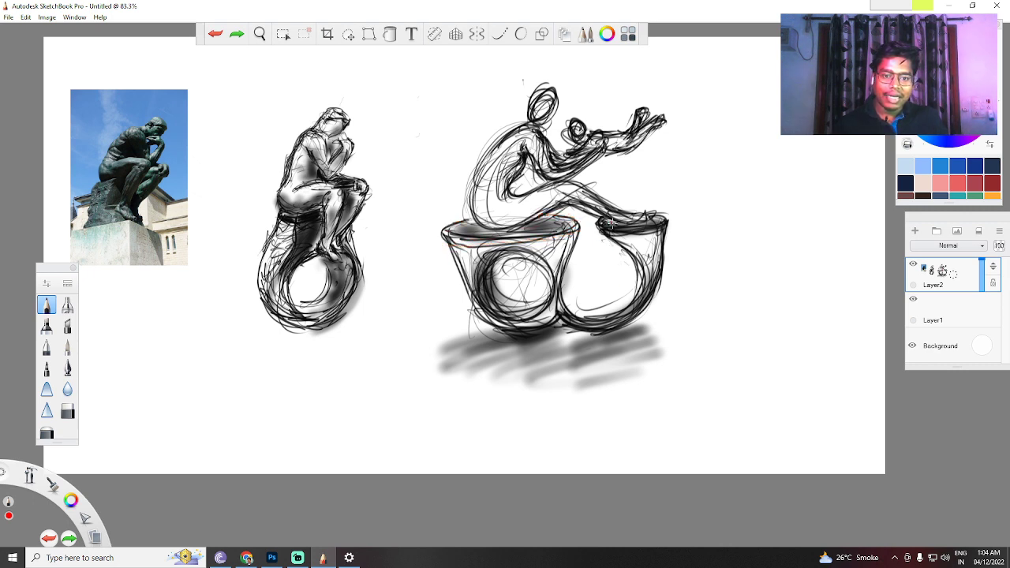
Draw a red curved arrow from the foot platform to the second base's seat rim, and undo it.
{"action": "left_click_drag", "start_coordinate": [611, 225], "coordinate": [575, 244]}
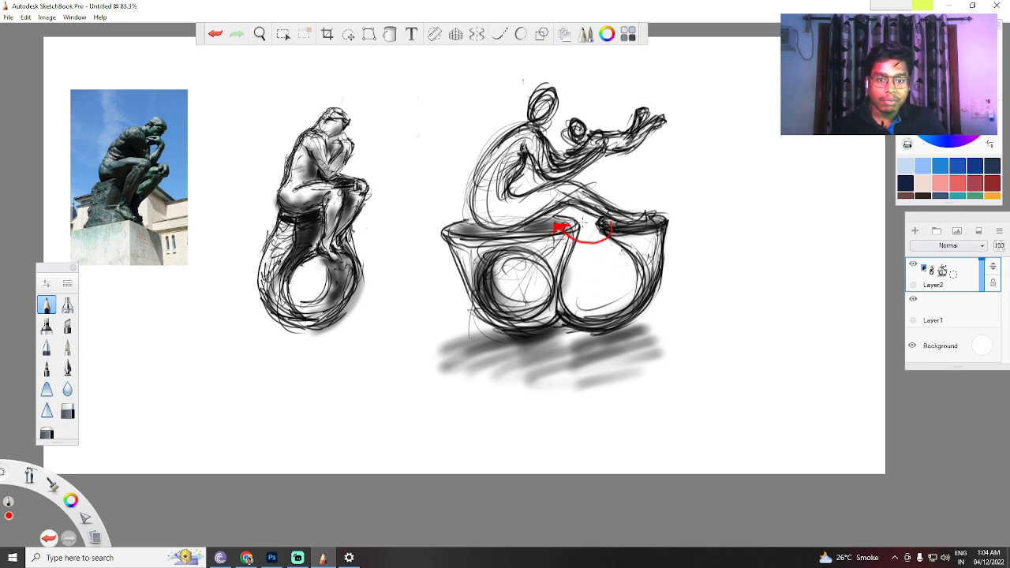
{"action": "key", "text": "ctrl+z"}
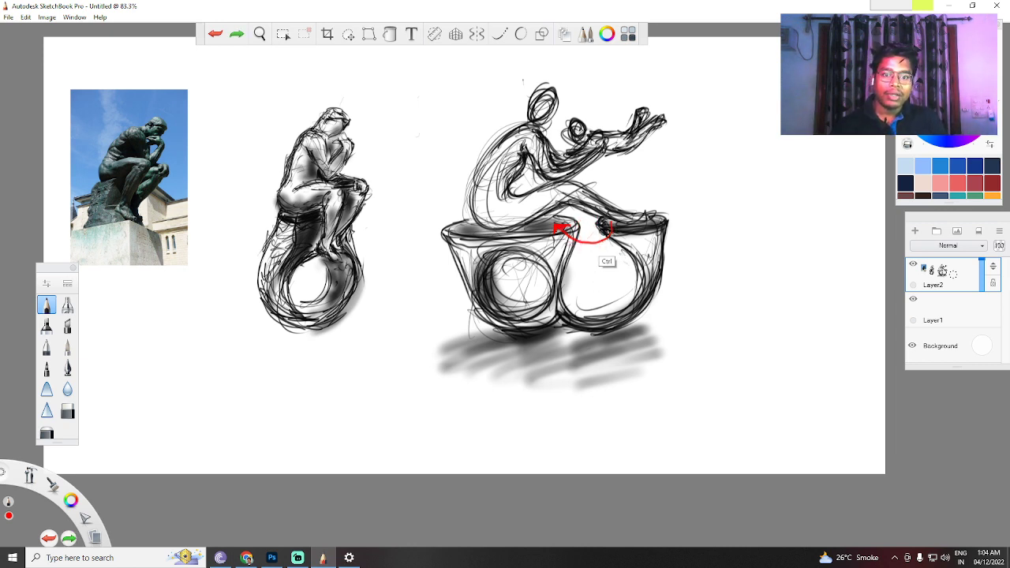
{"action": "key", "text": "ctrl+z"}
{"action": "key", "text": "ctrl+z"}
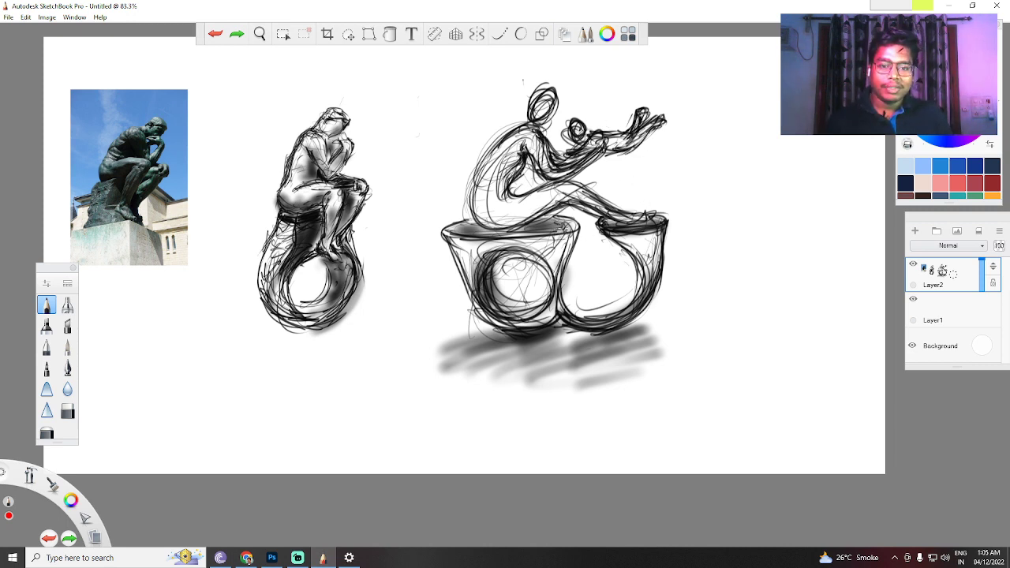
Mark the inner edges of the seat rim and foot platform with short red pencil strokes, and undo the marks.
{"action": "left_click", "coordinate": [573, 234]}
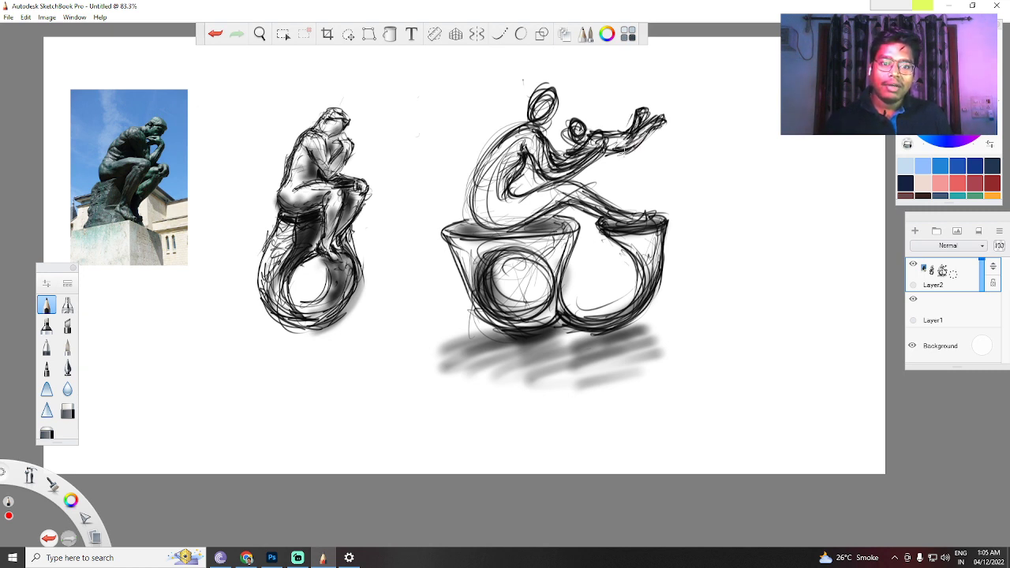
{"action": "key", "text": "ctrl+z"}
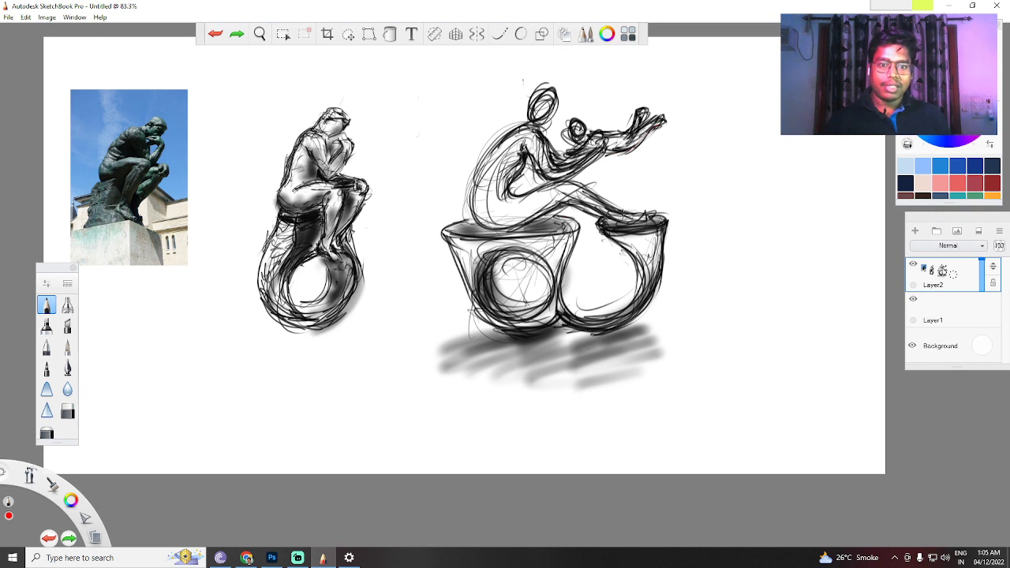
{"action": "mouse_move", "coordinate": [602, 222]}
{"action": "left_mouse_down"}
{"action": "mouse_move", "coordinate": [652, 215]}
{"action": "mouse_move", "coordinate": [644, 227]}
{"action": "left_mouse_up"}
{"action": "key", "text": "ctrl+z"}
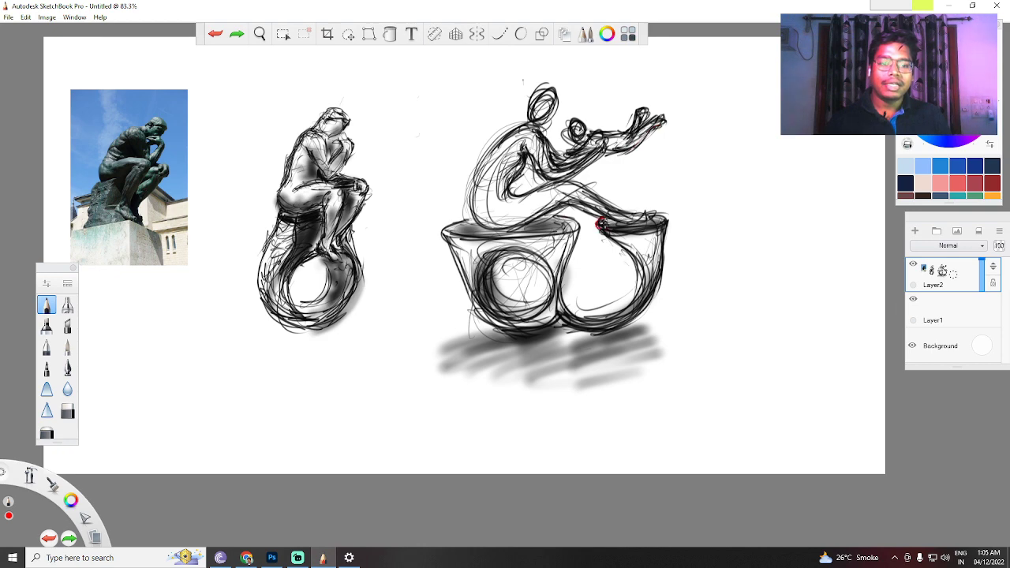
{"action": "mouse_move", "coordinate": [601, 225]}
{"action": "left_mouse_down"}
{"action": "mouse_move", "coordinate": [664, 222]}
{"action": "mouse_move", "coordinate": [651, 214]}
{"action": "mouse_move", "coordinate": [601, 221]}
{"action": "mouse_move", "coordinate": [665, 222]}
{"action": "mouse_move", "coordinate": [659, 216]}
{"action": "mouse_move", "coordinate": [616, 234]}
{"action": "left_mouse_up"}
{"action": "key", "text": "ctrl+z"}
{"action": "key", "text": "ctrl+z"}
{"action": "key", "text": "ctrl+z"}
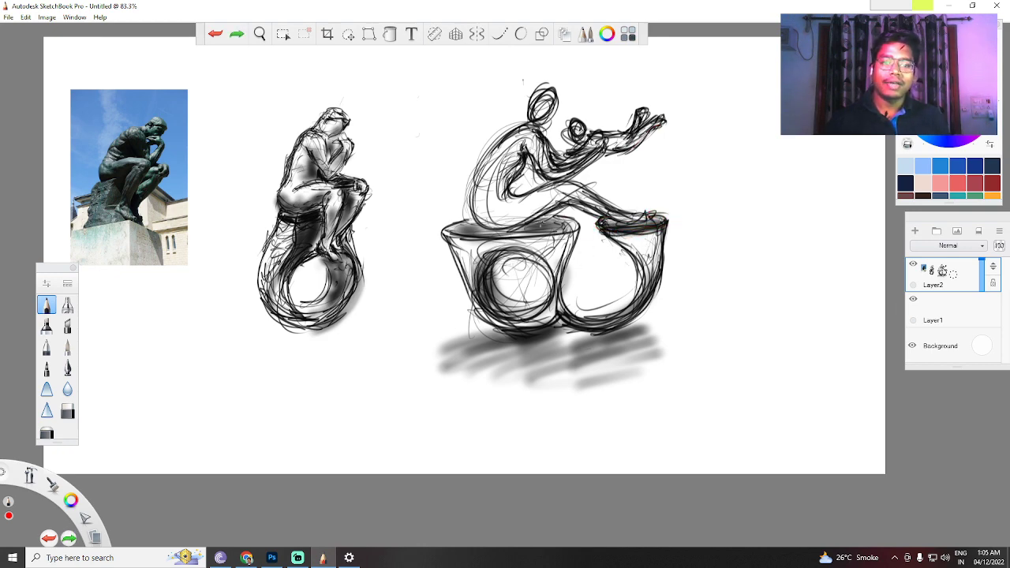
{"action": "left_click_drag", "start_coordinate": [553, 222], "coordinate": [570, 231]}
{"action": "key", "text": "ctrl+z"}
{"action": "key", "text": "ctrl+z"}
{"action": "key", "text": "ctrl+z"}
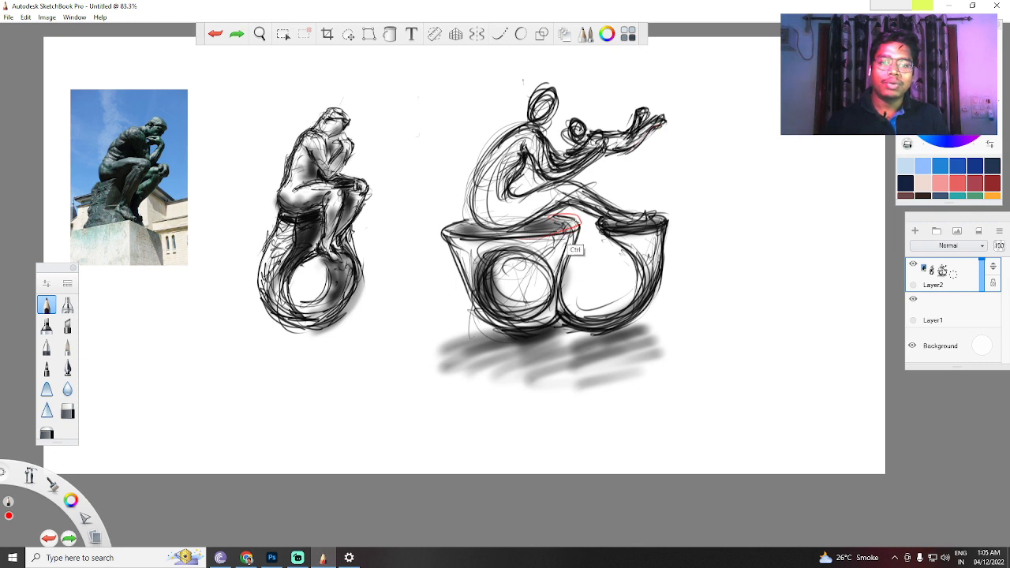
{"action": "key", "text": "ctrl+y"}
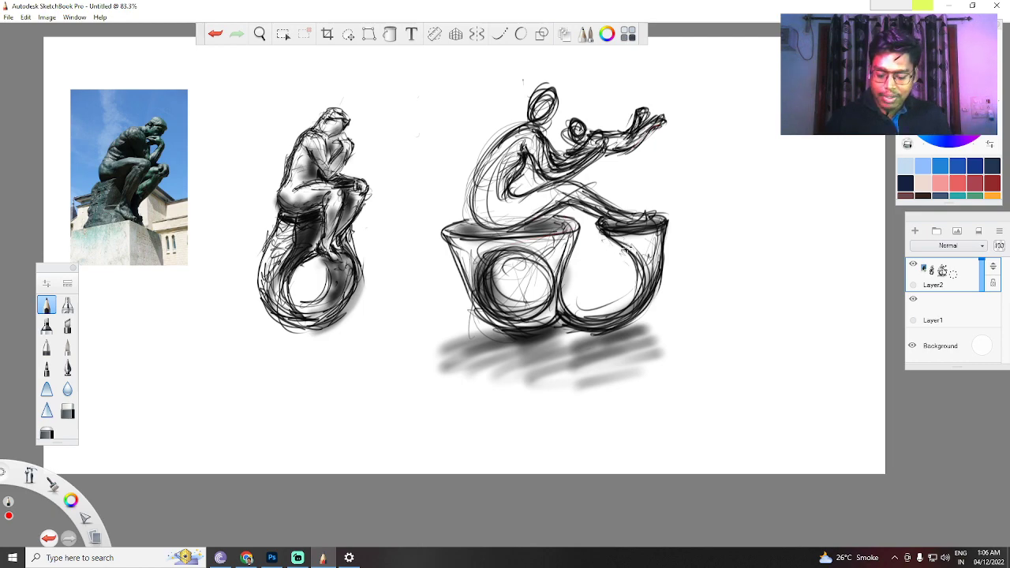
Shrink all the artwork slightly and shift it lower on the canvas, and undo a trial red line above the figures.
{"action": "key", "text": "v"}
{"action": "mouse_move", "coordinate": [609, 200]}
{"action": "left_mouse_down"}
{"action": "mouse_move", "coordinate": [644, 194]}
{"action": "mouse_move", "coordinate": [612, 201]}
{"action": "mouse_move", "coordinate": [658, 209]}
{"action": "mouse_move", "coordinate": [649, 225]}
{"action": "mouse_move", "coordinate": [614, 238]}
{"action": "left_mouse_up"}
{"action": "key", "text": "Escape"}
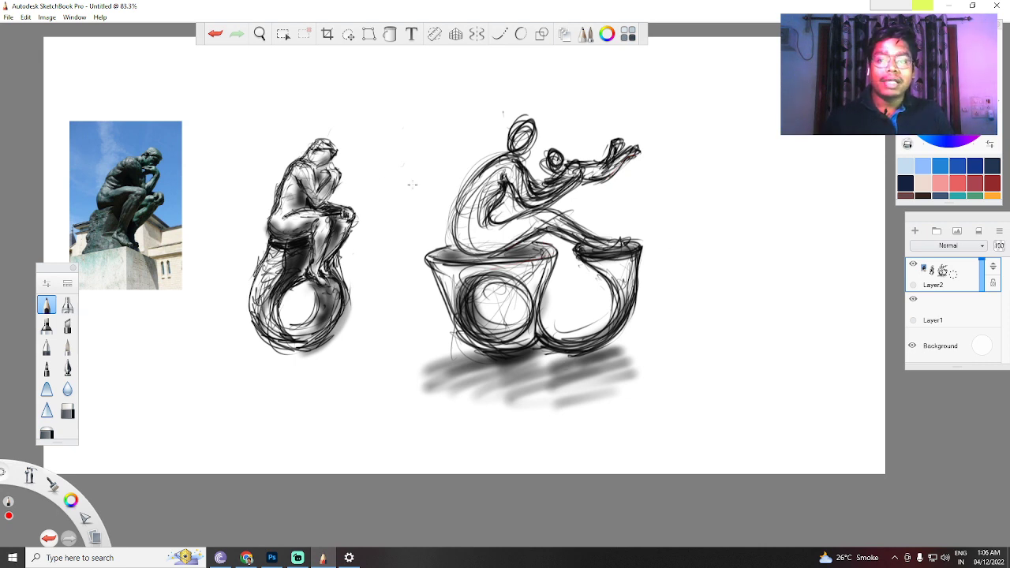
{"action": "left_click_drag", "start_coordinate": [261, 115], "coordinate": [620, 70]}
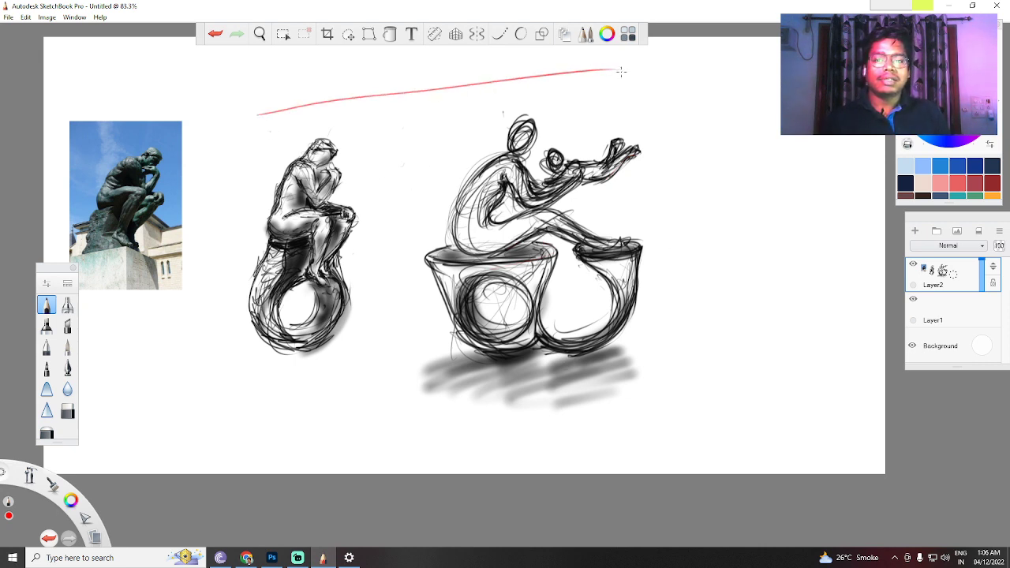
{"action": "key", "text": "ctrl+z"}
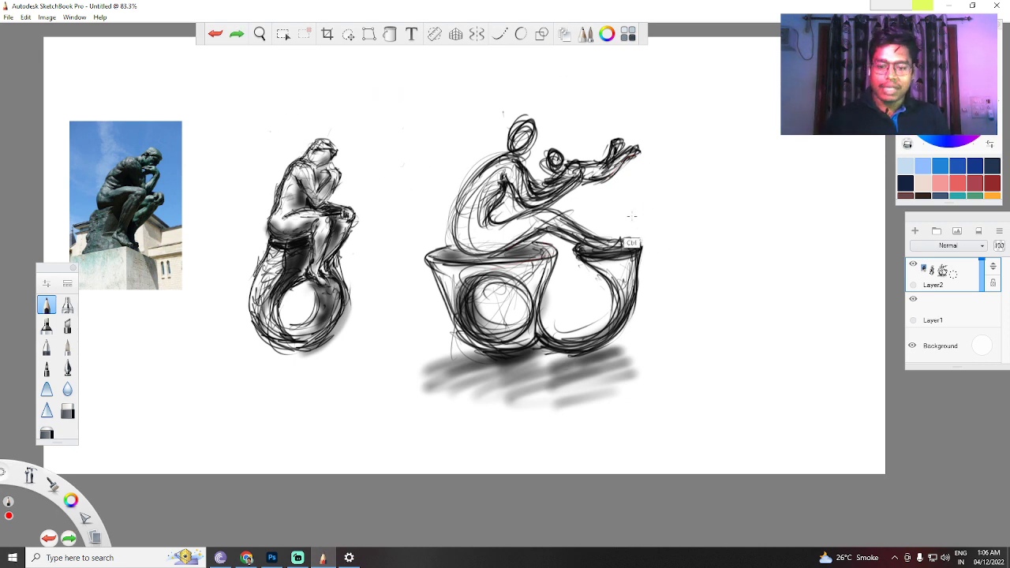
Airbrush soft muted-blue shading on the second figure's torso and raised arms and on its cup-shaped base.
{"action": "left_click", "coordinate": [940, 140]}
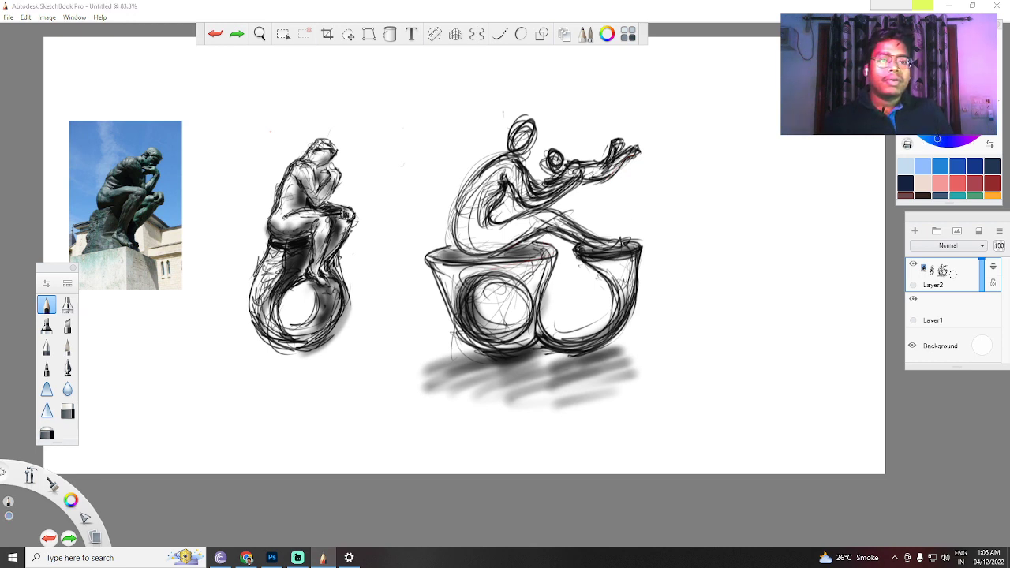
{"action": "left_click", "coordinate": [67, 305]}
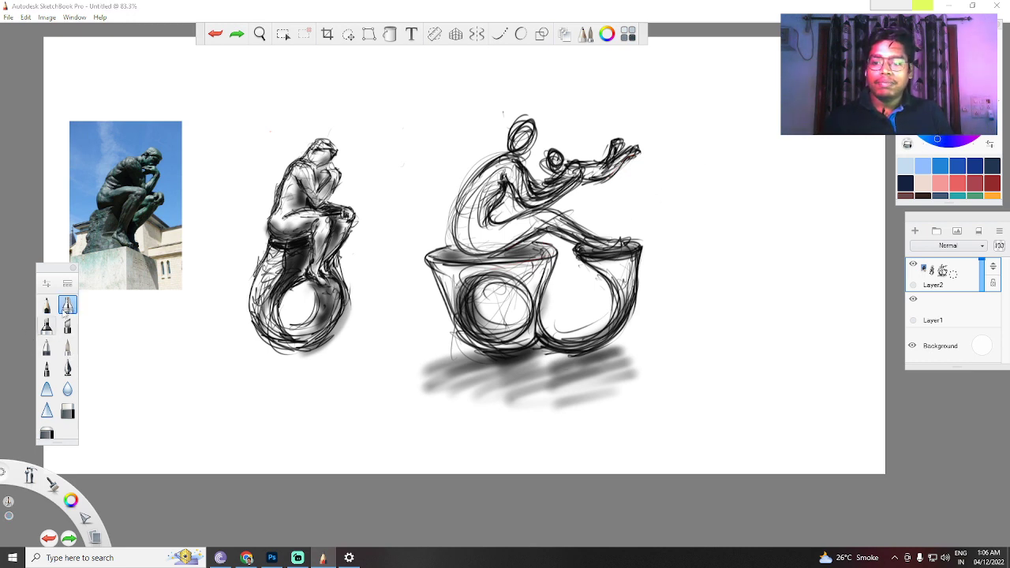
{"action": "mouse_move", "coordinate": [494, 180]}
{"action": "left_mouse_down"}
{"action": "mouse_move", "coordinate": [492, 209]}
{"action": "mouse_move", "coordinate": [475, 226]}
{"action": "mouse_move", "coordinate": [552, 222]}
{"action": "left_mouse_up"}
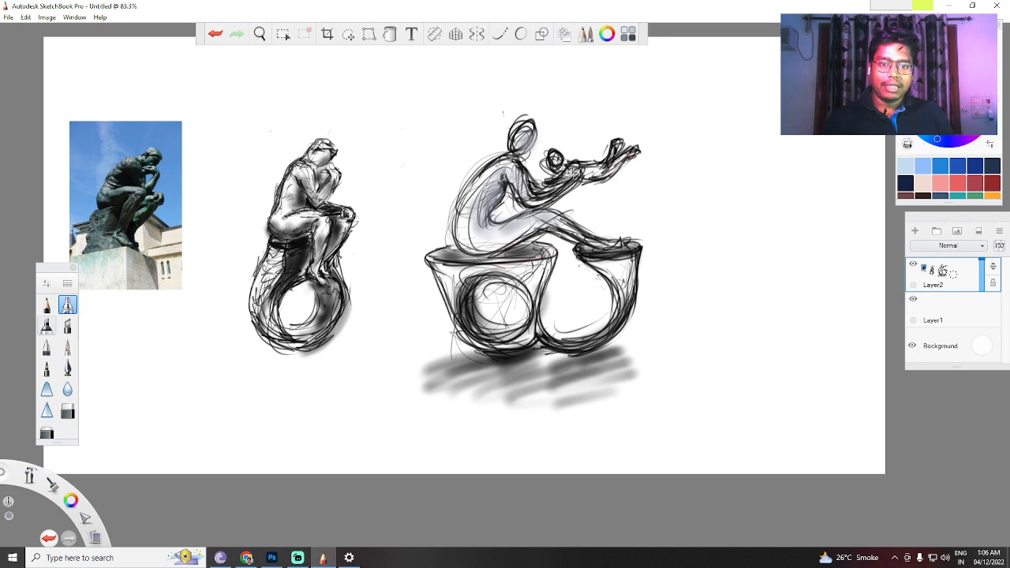
{"action": "left_click_drag", "start_coordinate": [629, 158], "coordinate": [613, 166]}
{"action": "mouse_move", "coordinate": [549, 254]}
{"action": "left_mouse_down"}
{"action": "mouse_move", "coordinate": [452, 291]}
{"action": "mouse_move", "coordinate": [464, 312]}
{"action": "left_mouse_up"}
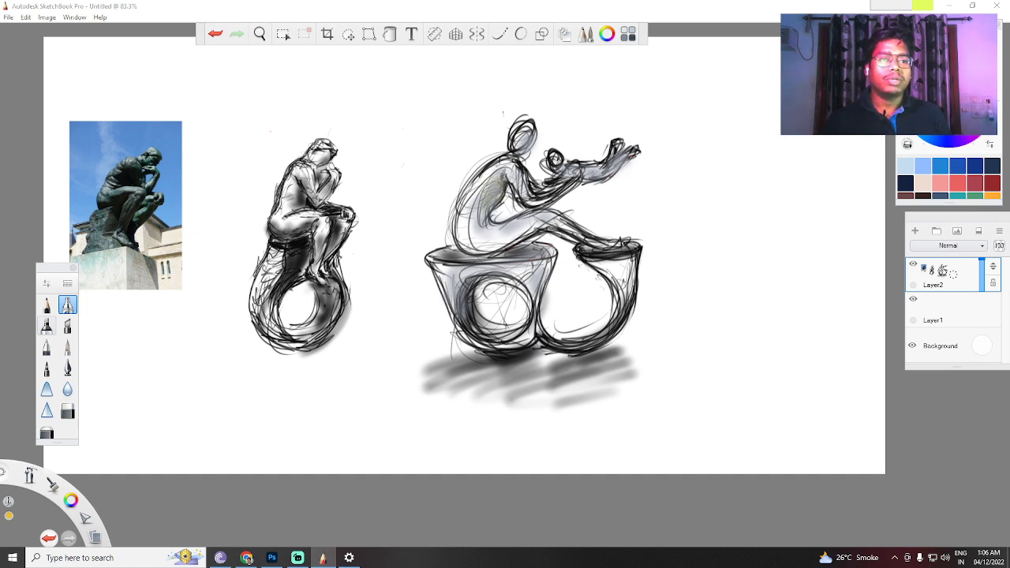
Airbrush golden yellow over the second figure's body, arms and head, its cup-shaped base and the curved foot support.
{"action": "mouse_move", "coordinate": [496, 182]}
{"action": "left_mouse_down"}
{"action": "mouse_move", "coordinate": [472, 201]}
{"action": "mouse_move", "coordinate": [515, 233]}
{"action": "mouse_move", "coordinate": [550, 207]}
{"action": "mouse_move", "coordinate": [600, 237]}
{"action": "left_mouse_up"}
{"action": "mouse_move", "coordinate": [500, 169]}
{"action": "left_mouse_down"}
{"action": "mouse_move", "coordinate": [535, 182]}
{"action": "mouse_move", "coordinate": [636, 152]}
{"action": "left_mouse_up"}
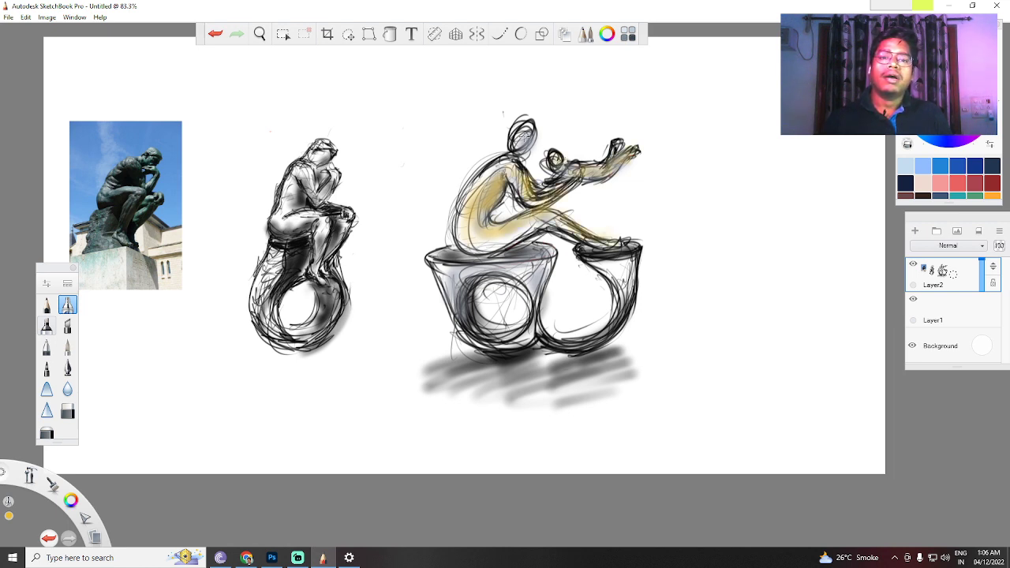
{"action": "left_click_drag", "start_coordinate": [518, 130], "coordinate": [521, 152]}
{"action": "mouse_move", "coordinate": [512, 256]}
{"action": "left_mouse_down"}
{"action": "mouse_move", "coordinate": [453, 264]}
{"action": "mouse_move", "coordinate": [464, 325]}
{"action": "mouse_move", "coordinate": [544, 287]}
{"action": "mouse_move", "coordinate": [498, 355]}
{"action": "mouse_move", "coordinate": [516, 350]}
{"action": "left_mouse_up"}
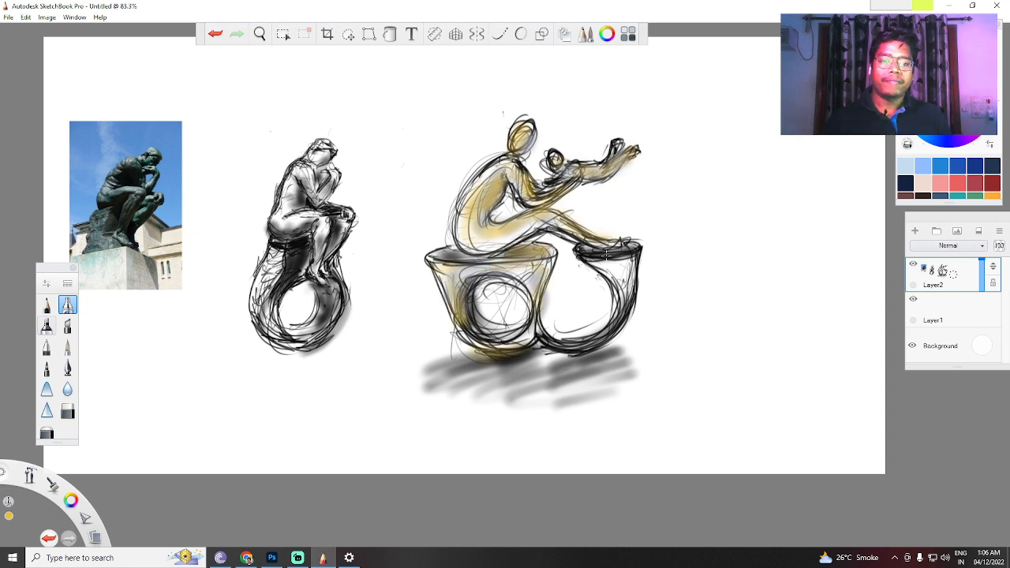
{"action": "mouse_move", "coordinate": [606, 254]}
{"action": "left_mouse_down"}
{"action": "mouse_move", "coordinate": [627, 288]}
{"action": "mouse_move", "coordinate": [628, 323]}
{"action": "mouse_move", "coordinate": [559, 356]}
{"action": "mouse_move", "coordinate": [583, 351]}
{"action": "left_mouse_up"}
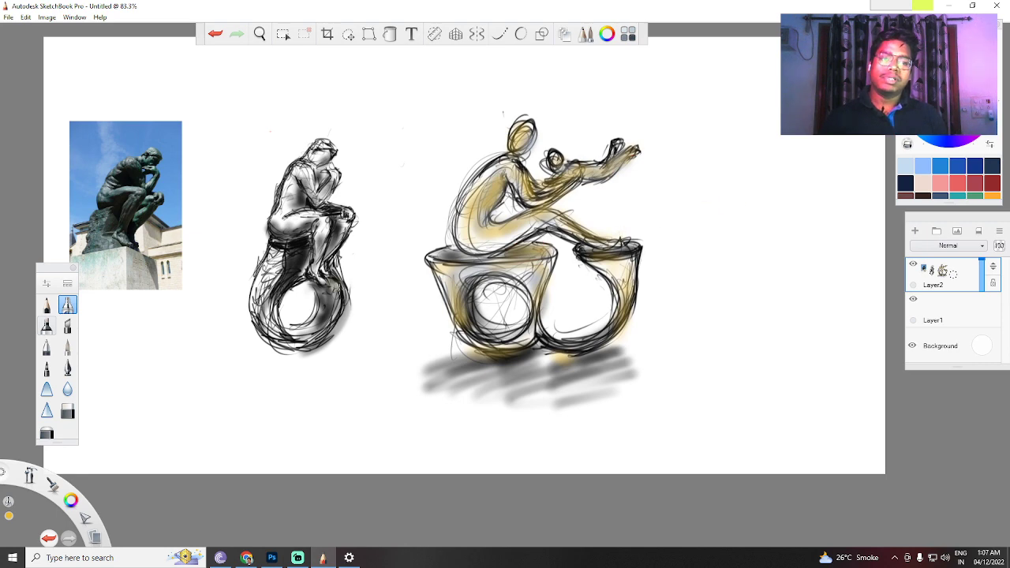
Airbrush the first seated figure in blue down to its legs, undoing the blue strokes on its ring base.
{"action": "left_click", "coordinate": [934, 141]}
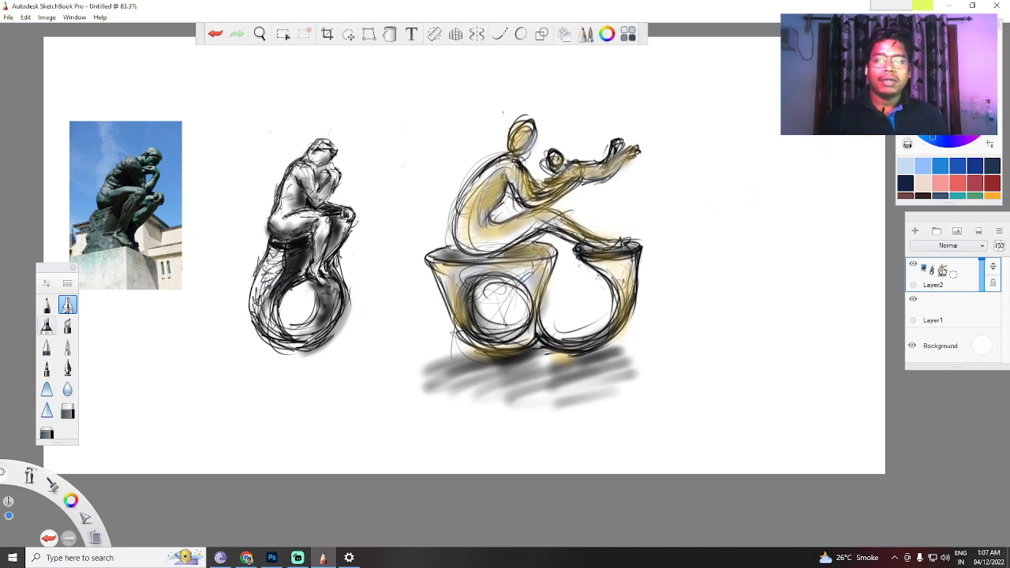
{"action": "mouse_move", "coordinate": [300, 191]}
{"action": "left_mouse_down"}
{"action": "mouse_move", "coordinate": [304, 178]}
{"action": "mouse_move", "coordinate": [310, 191]}
{"action": "left_mouse_up"}
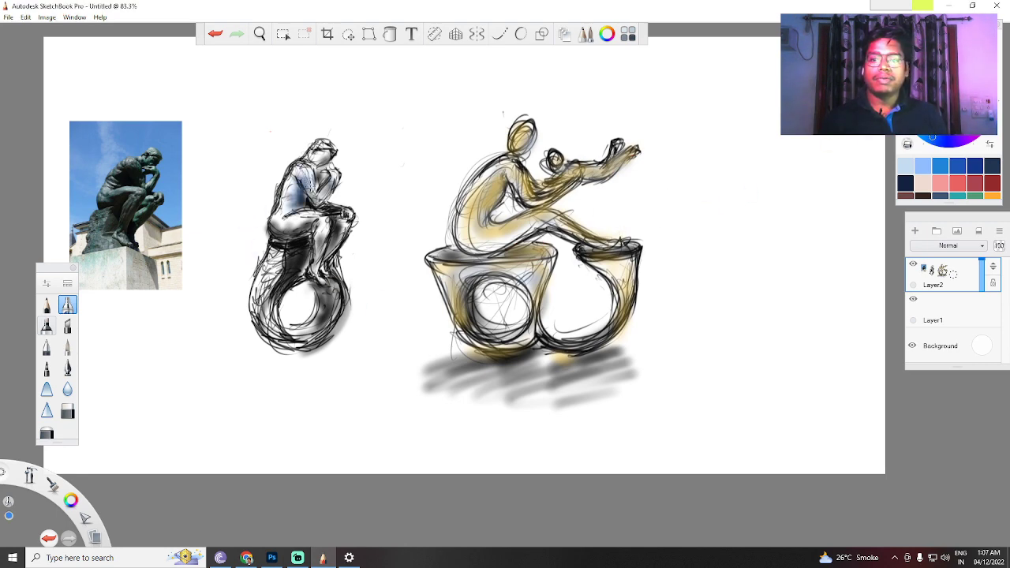
{"action": "mouse_move", "coordinate": [304, 227]}
{"action": "left_mouse_down"}
{"action": "mouse_move", "coordinate": [287, 221]}
{"action": "mouse_move", "coordinate": [333, 260]}
{"action": "mouse_move", "coordinate": [321, 277]}
{"action": "mouse_move", "coordinate": [292, 278]}
{"action": "left_mouse_up"}
{"action": "left_click_drag", "start_coordinate": [255, 308], "coordinate": [277, 331]}
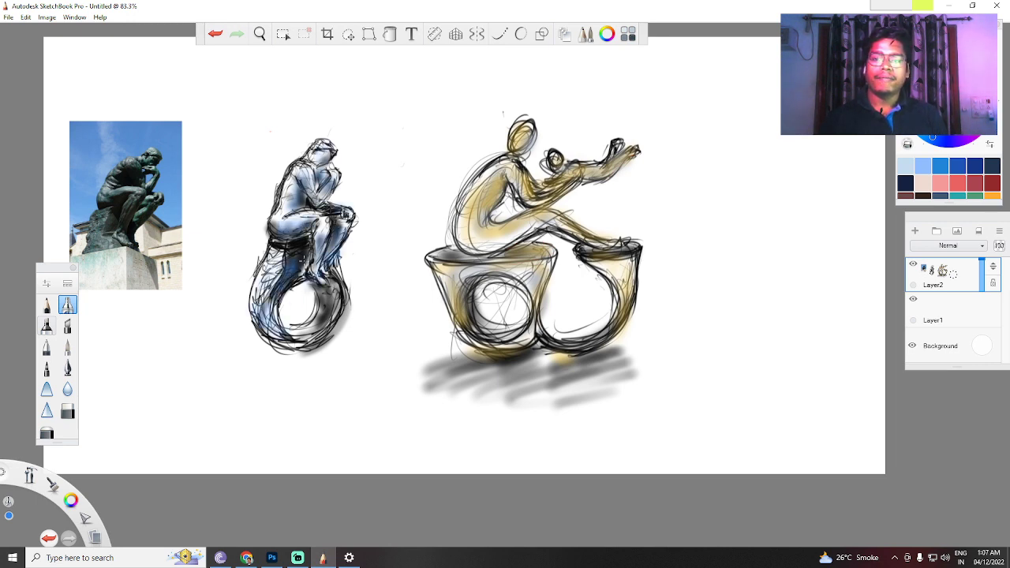
{"action": "key", "text": "ctrl+z"}
{"action": "key", "text": "ctrl+z"}
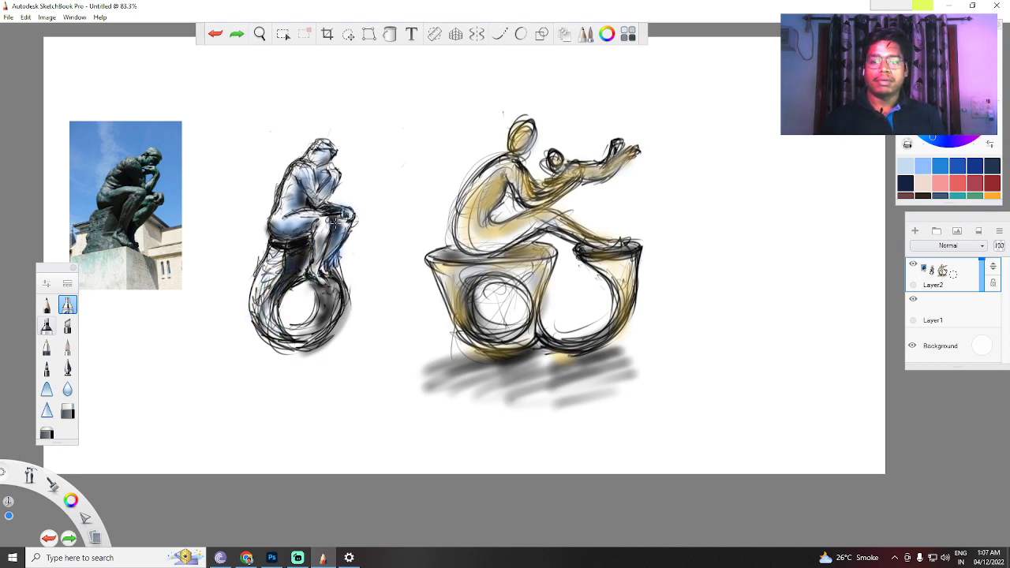
{"action": "left_click", "coordinate": [322, 229]}
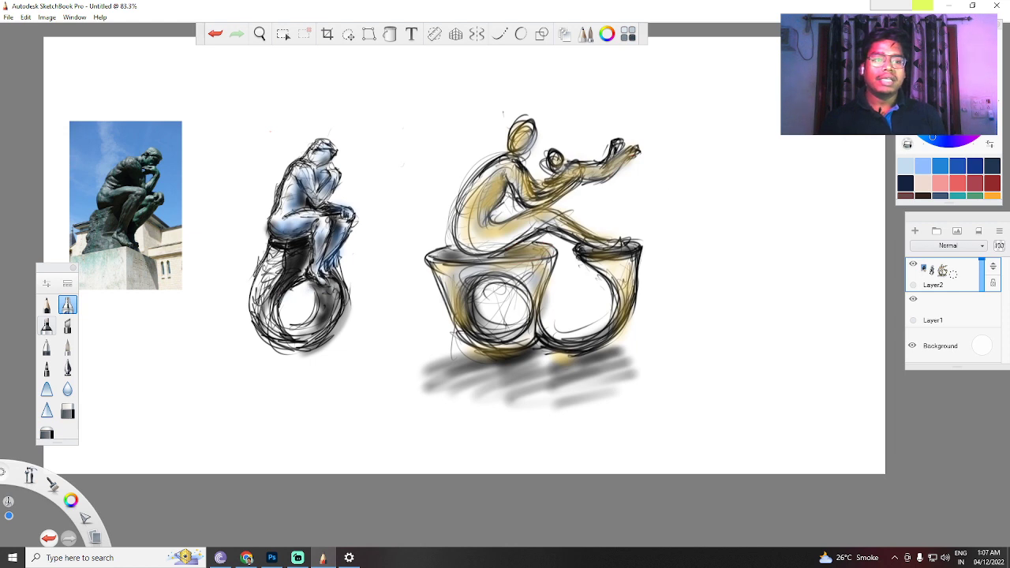
Airbrush the first sculpture's ring base in yellow.
{"action": "left_click", "coordinate": [950, 75]}
{"action": "left_click", "coordinate": [611, 205]}
{"action": "mouse_move", "coordinate": [301, 266]}
{"action": "left_mouse_down"}
{"action": "mouse_move", "coordinate": [276, 251]}
{"action": "mouse_move", "coordinate": [260, 320]}
{"action": "mouse_move", "coordinate": [278, 336]}
{"action": "mouse_move", "coordinate": [330, 322]}
{"action": "mouse_move", "coordinate": [335, 270]}
{"action": "left_mouse_up"}
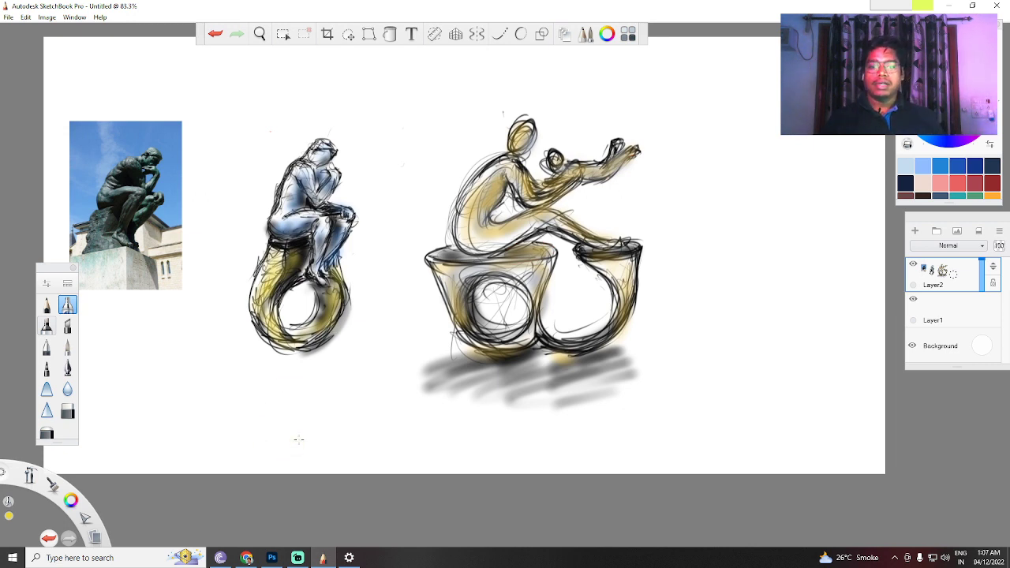
Darken the circle in the second base and the inner curve of its foot support with black pencil strokes.
{"action": "left_click", "coordinate": [47, 305]}
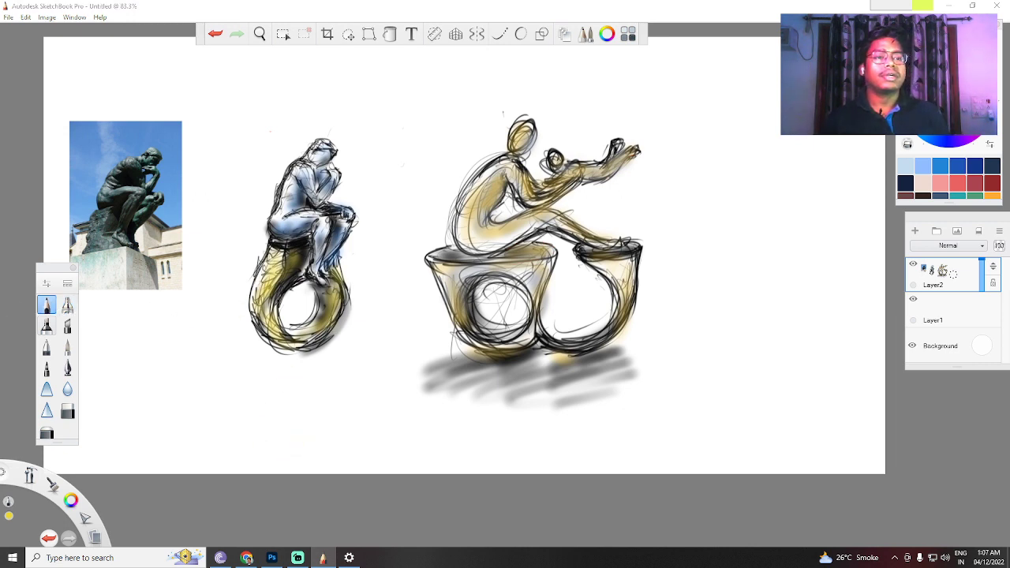
{"action": "left_click", "coordinate": [955, 167]}
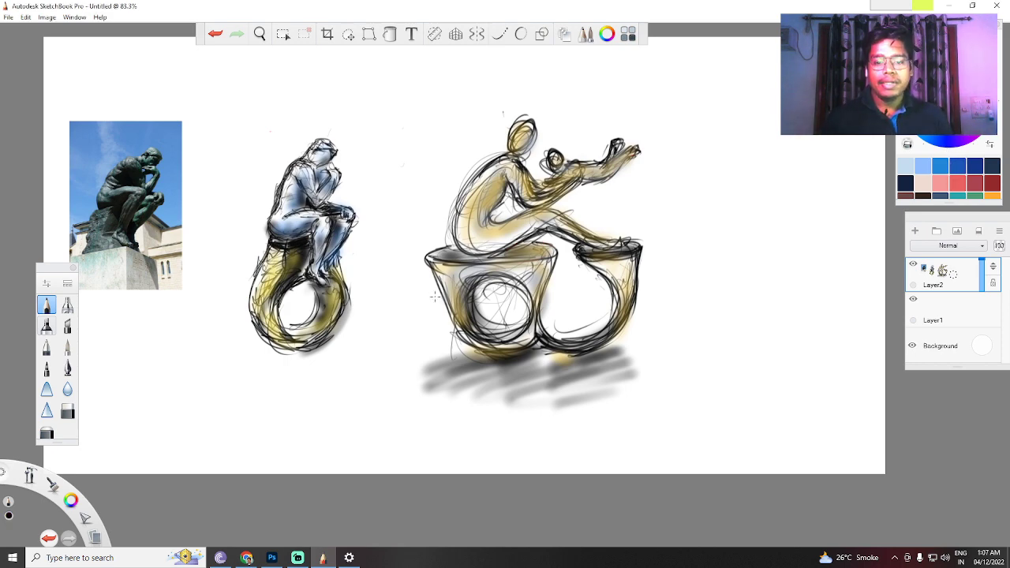
{"action": "mouse_move", "coordinate": [472, 289]}
{"action": "left_mouse_down"}
{"action": "mouse_move", "coordinate": [518, 282]}
{"action": "mouse_move", "coordinate": [534, 322]}
{"action": "left_mouse_up"}
{"action": "mouse_move", "coordinate": [497, 279]}
{"action": "left_mouse_down"}
{"action": "mouse_move", "coordinate": [467, 317]}
{"action": "mouse_move", "coordinate": [481, 331]}
{"action": "mouse_move", "coordinate": [530, 332]}
{"action": "mouse_move", "coordinate": [527, 292]}
{"action": "left_mouse_up"}
{"action": "mouse_move", "coordinate": [556, 254]}
{"action": "left_mouse_down"}
{"action": "mouse_move", "coordinate": [547, 326]}
{"action": "mouse_move", "coordinate": [548, 284]}
{"action": "mouse_move", "coordinate": [579, 324]}
{"action": "mouse_move", "coordinate": [587, 317]}
{"action": "mouse_move", "coordinate": [610, 331]}
{"action": "mouse_move", "coordinate": [559, 332]}
{"action": "mouse_move", "coordinate": [600, 325]}
{"action": "mouse_move", "coordinate": [614, 300]}
{"action": "mouse_move", "coordinate": [613, 322]}
{"action": "mouse_move", "coordinate": [583, 341]}
{"action": "left_mouse_up"}
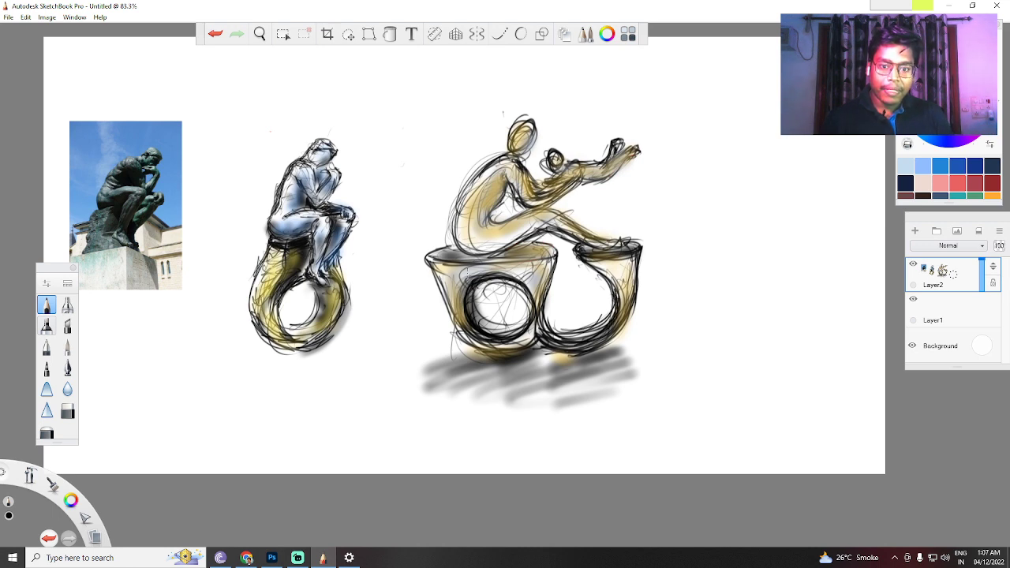
Reinforce the second base's seat rim, foot platform, underside and outer side contour with black pencil strokes.
{"action": "mouse_move", "coordinate": [467, 270]}
{"action": "left_mouse_down"}
{"action": "mouse_move", "coordinate": [453, 267]}
{"action": "mouse_move", "coordinate": [552, 251]}
{"action": "mouse_move", "coordinate": [508, 270]}
{"action": "mouse_move", "coordinate": [512, 248]}
{"action": "left_mouse_up"}
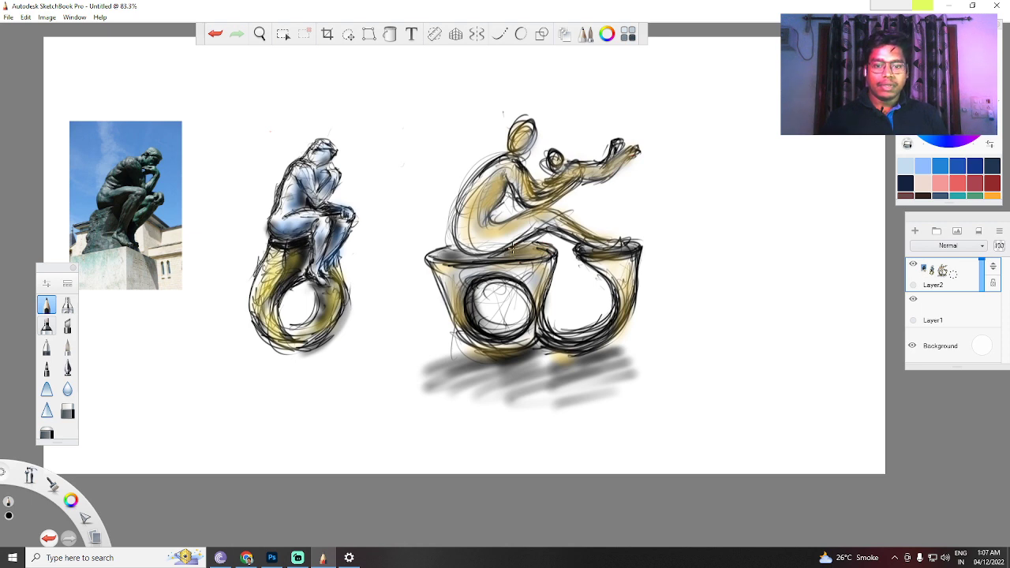
{"action": "mouse_move", "coordinate": [589, 248]}
{"action": "left_mouse_down"}
{"action": "mouse_move", "coordinate": [614, 232]}
{"action": "mouse_move", "coordinate": [627, 240]}
{"action": "mouse_move", "coordinate": [600, 250]}
{"action": "left_mouse_up"}
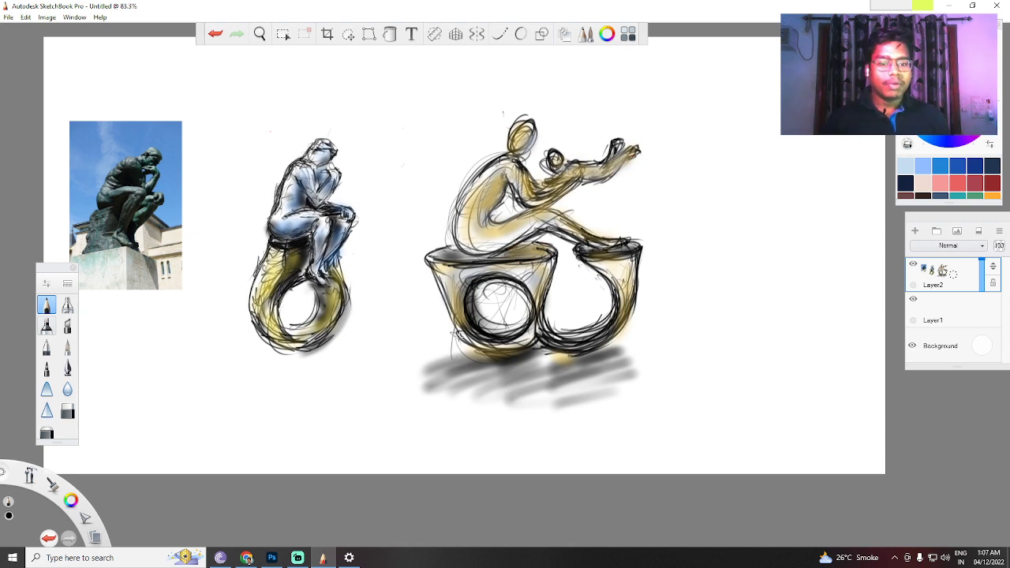
{"action": "left_click_drag", "start_coordinate": [457, 322], "coordinate": [532, 344]}
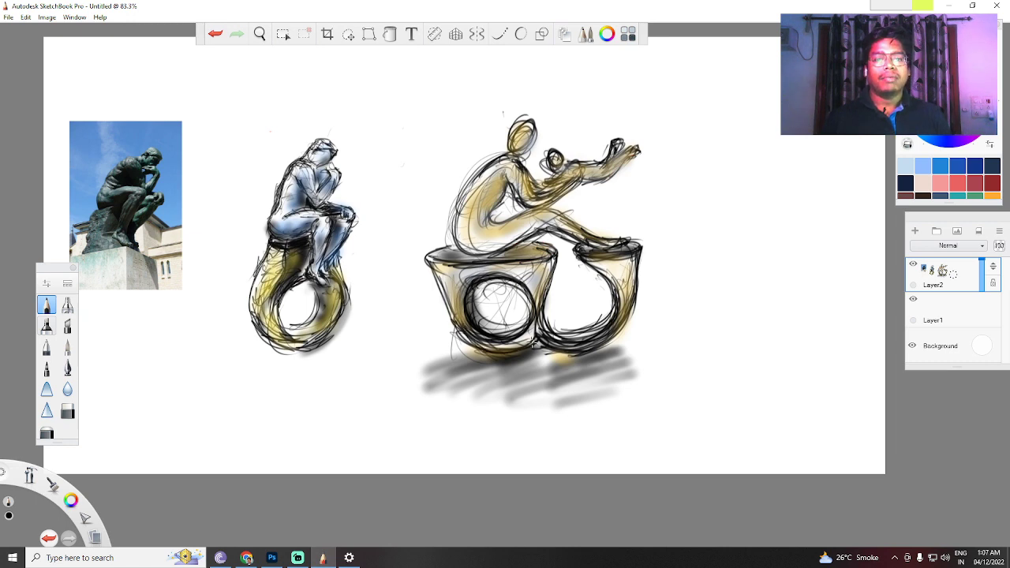
{"action": "left_click_drag", "start_coordinate": [428, 264], "coordinate": [461, 327]}
{"action": "left_click_drag", "start_coordinate": [437, 281], "coordinate": [457, 321]}
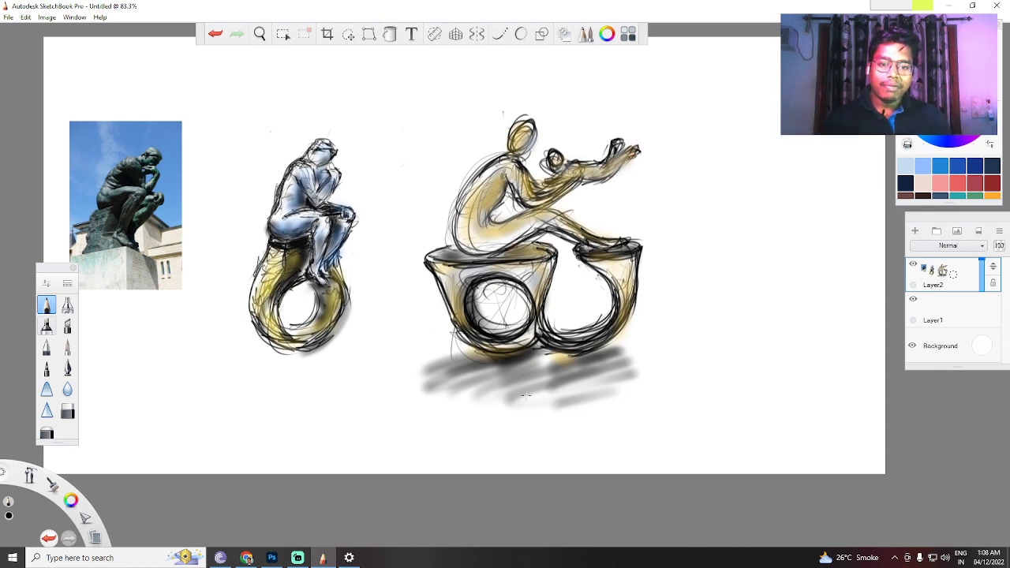
Hatch black pencil ground shadows beneath both sculptures and sign the drawing with the artist's name, undoing the last signature stroke.
{"action": "mouse_move", "coordinate": [504, 359]}
{"action": "left_mouse_down"}
{"action": "mouse_move", "coordinate": [540, 347]}
{"action": "mouse_move", "coordinate": [474, 385]}
{"action": "mouse_move", "coordinate": [576, 353]}
{"action": "mouse_move", "coordinate": [535, 368]}
{"action": "mouse_move", "coordinate": [667, 364]}
{"action": "left_mouse_up"}
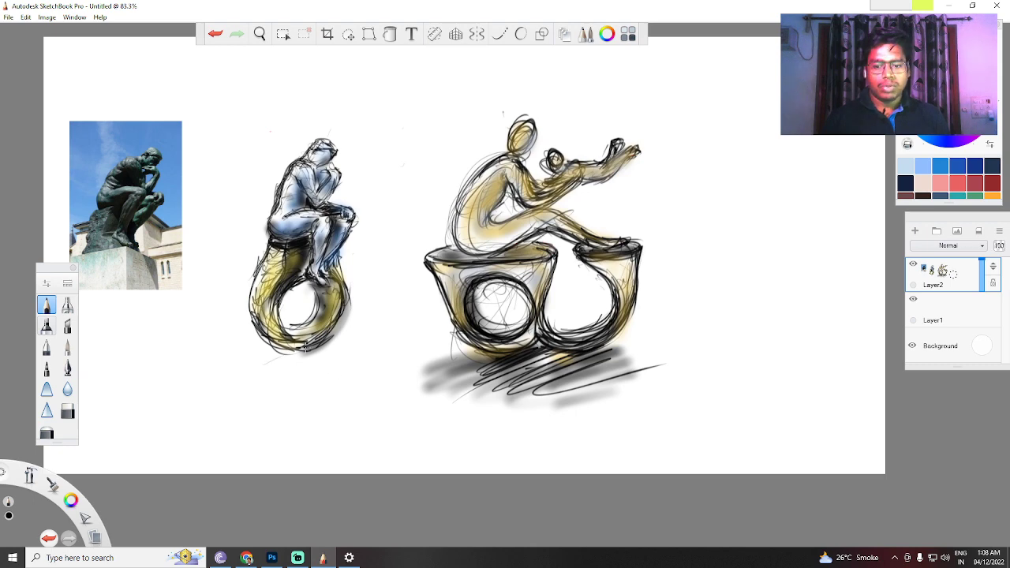
{"action": "mouse_move", "coordinate": [305, 347]}
{"action": "left_mouse_down"}
{"action": "mouse_move", "coordinate": [351, 364]}
{"action": "mouse_move", "coordinate": [332, 387]}
{"action": "mouse_move", "coordinate": [395, 404]}
{"action": "left_mouse_up"}
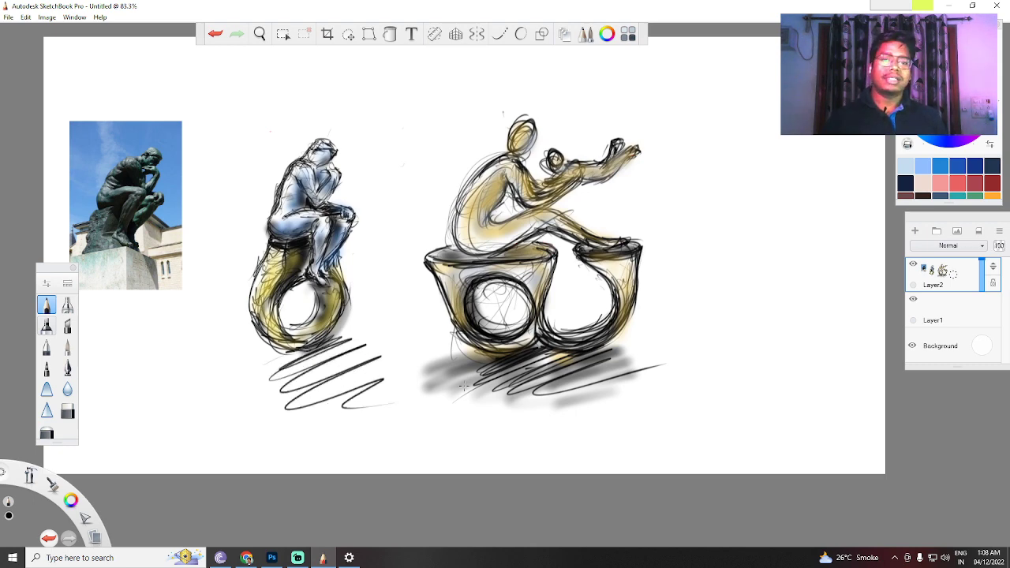
{"action": "mouse_move", "coordinate": [593, 400]}
{"action": "left_mouse_down"}
{"action": "mouse_move", "coordinate": [647, 452]}
{"action": "mouse_move", "coordinate": [660, 393]}
{"action": "mouse_move", "coordinate": [711, 386]}
{"action": "mouse_move", "coordinate": [775, 351]}
{"action": "left_mouse_up"}
{"action": "key", "text": "ctrl+z"}
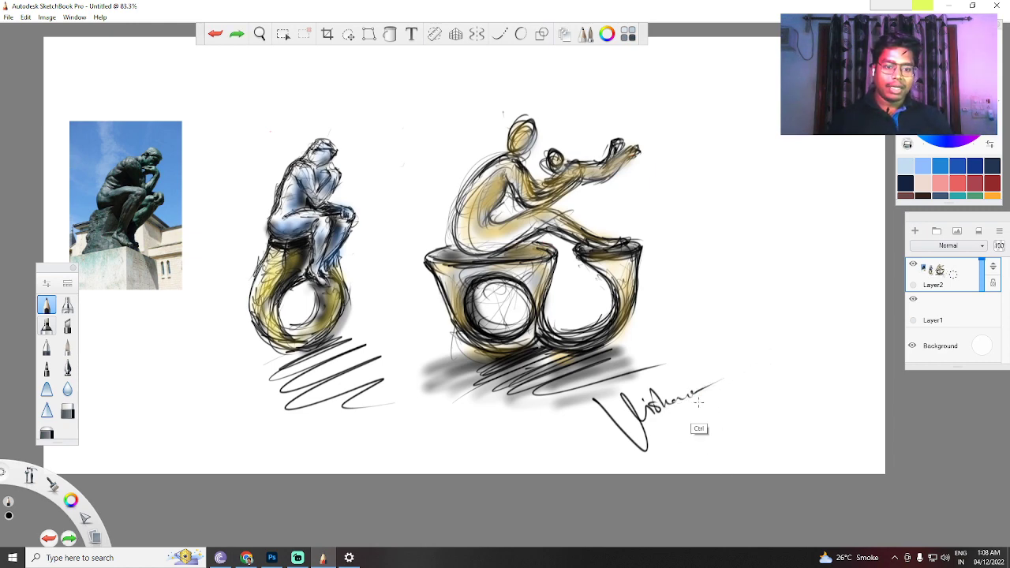
Underline the signature with a long rising black pencil stroke.
{"action": "left_click_drag", "start_coordinate": [677, 410], "coordinate": [776, 359]}
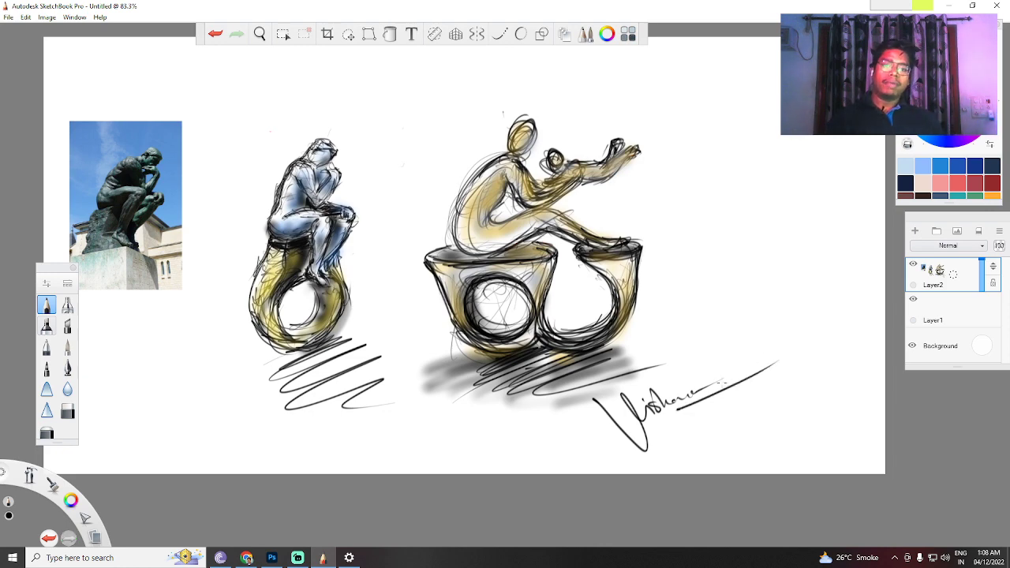
{"action": "scroll", "coordinate": [603, 303], "scroll_direction": "up", "scroll_amount": 2}
{"action": "scroll", "coordinate": [602, 302], "scroll_direction": "up", "scroll_amount": 1}
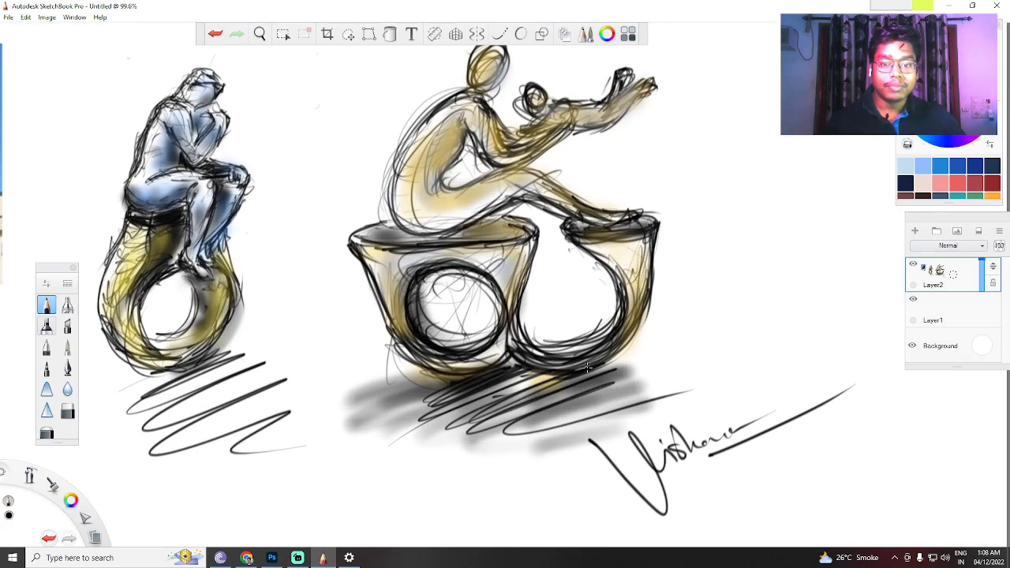
Handwrite the heading "Artisan award 2023" above the drawings with the year double-underlined, and add arrows pointing to both sculptures.
{"action": "scroll", "coordinate": [596, 310], "scroll_direction": "down", "scroll_amount": 2}
{"action": "scroll", "coordinate": [588, 316], "scroll_direction": "up", "scroll_amount": 1}
{"action": "scroll", "coordinate": [580, 322], "scroll_direction": "down", "scroll_amount": 1}
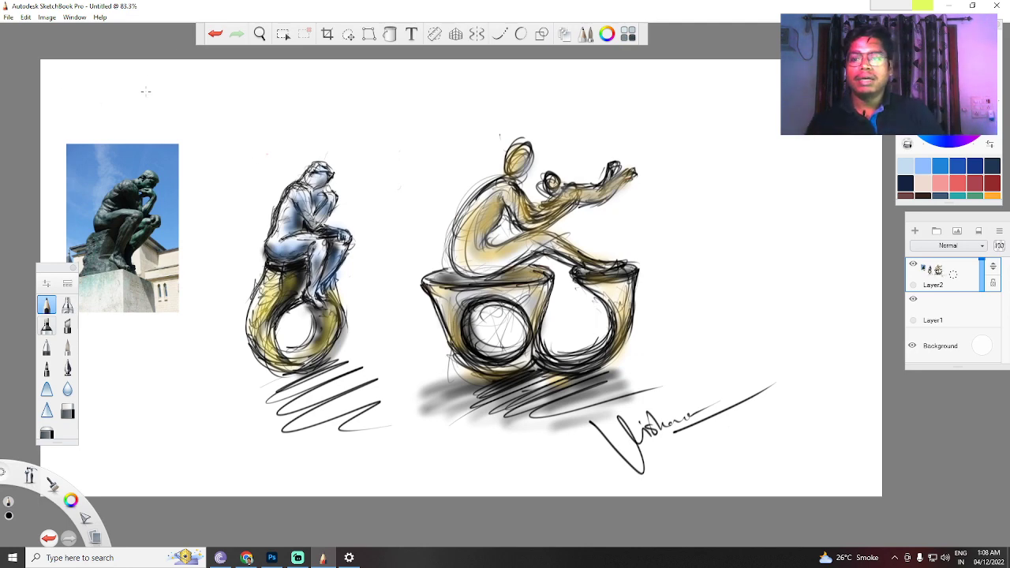
{"action": "mouse_move", "coordinate": [92, 98]}
{"action": "left_mouse_down"}
{"action": "mouse_move", "coordinate": [94, 82]}
{"action": "mouse_move", "coordinate": [106, 98]}
{"action": "left_mouse_up"}
{"action": "mouse_move", "coordinate": [92, 89]}
{"action": "left_mouse_down"}
{"action": "mouse_move", "coordinate": [119, 80]}
{"action": "mouse_move", "coordinate": [171, 87]}
{"action": "mouse_move", "coordinate": [261, 71]}
{"action": "mouse_move", "coordinate": [357, 82]}
{"action": "left_mouse_up"}
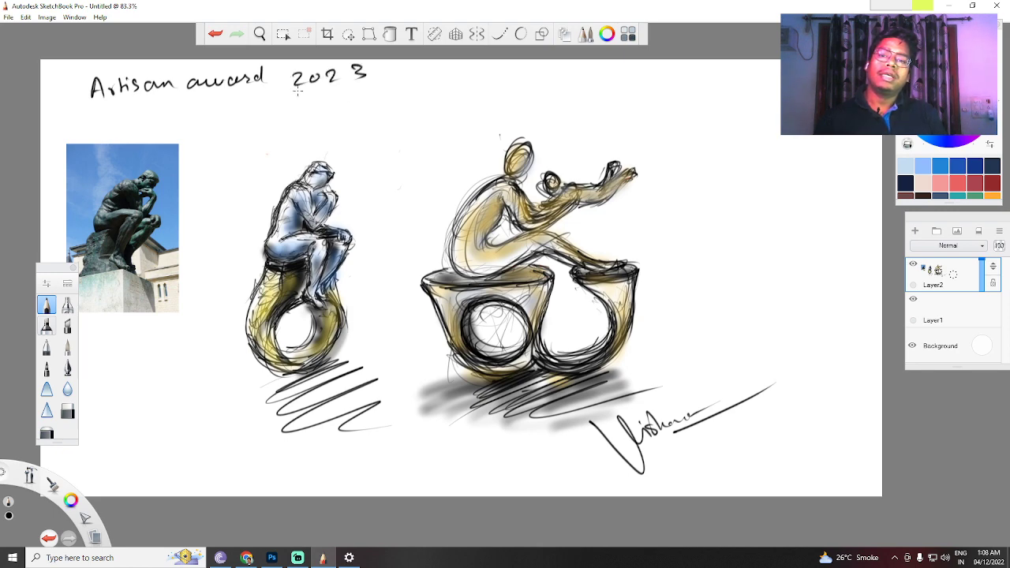
{"action": "mouse_move", "coordinate": [292, 96]}
{"action": "left_mouse_down"}
{"action": "mouse_move", "coordinate": [389, 86]}
{"action": "mouse_move", "coordinate": [372, 146]}
{"action": "mouse_move", "coordinate": [384, 146]}
{"action": "left_mouse_up"}
{"action": "mouse_move", "coordinate": [444, 116]}
{"action": "left_mouse_down"}
{"action": "mouse_move", "coordinate": [389, 102]}
{"action": "mouse_move", "coordinate": [433, 121]}
{"action": "left_mouse_up"}
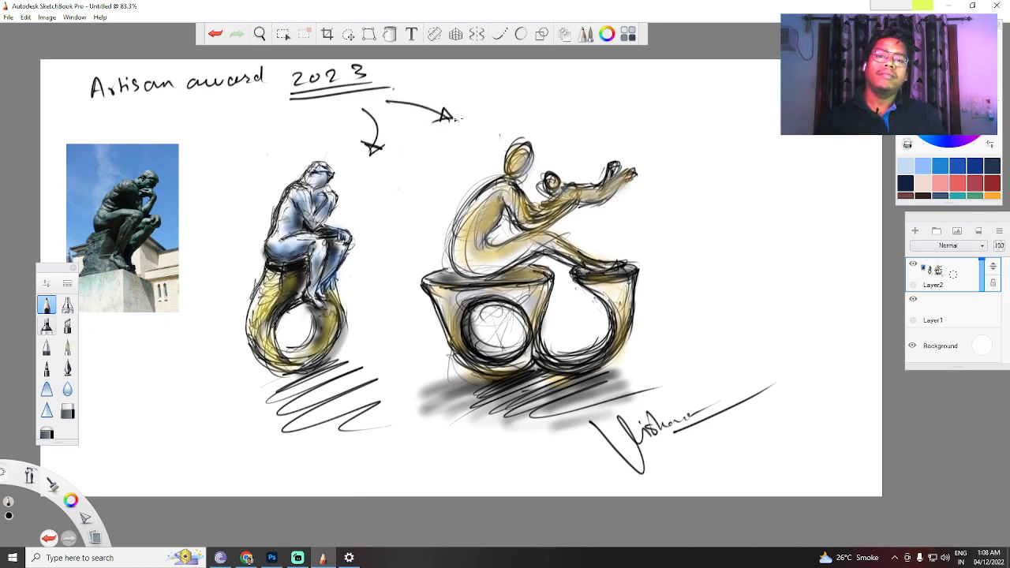
Handwrite "Sketch practice." beside the heading and "Theme – Sculpture." below it, above the second sculpture's outstretched arms.
{"action": "mouse_move", "coordinate": [433, 70]}
{"action": "left_mouse_down"}
{"action": "mouse_move", "coordinate": [455, 82]}
{"action": "mouse_move", "coordinate": [629, 79]}
{"action": "left_mouse_up"}
{"action": "left_click_drag", "start_coordinate": [605, 113], "coordinate": [710, 114]}
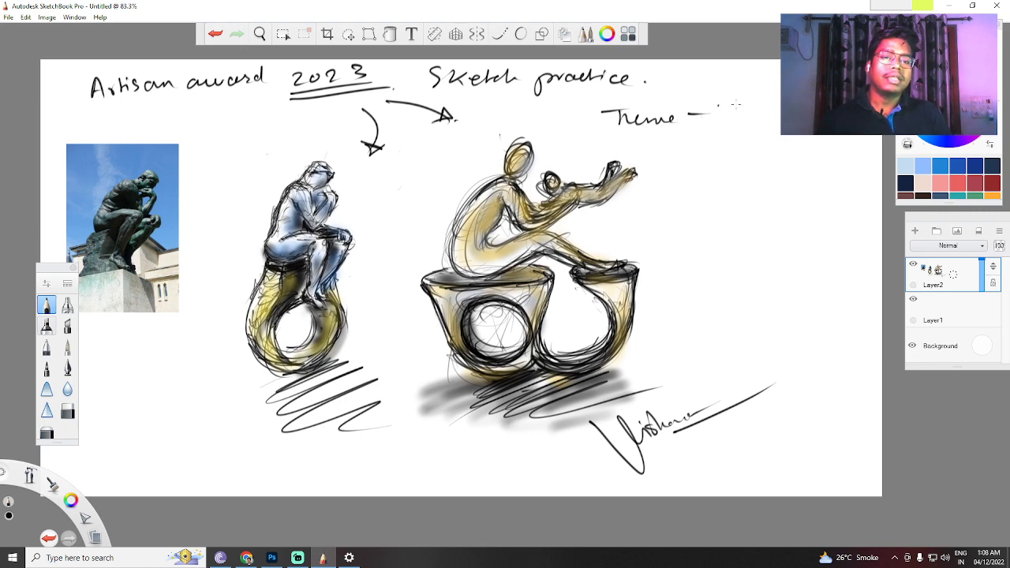
{"action": "mouse_move", "coordinate": [736, 103]}
{"action": "left_mouse_down"}
{"action": "mouse_move", "coordinate": [726, 114]}
{"action": "mouse_move", "coordinate": [742, 122]}
{"action": "mouse_move", "coordinate": [779, 120]}
{"action": "left_mouse_up"}
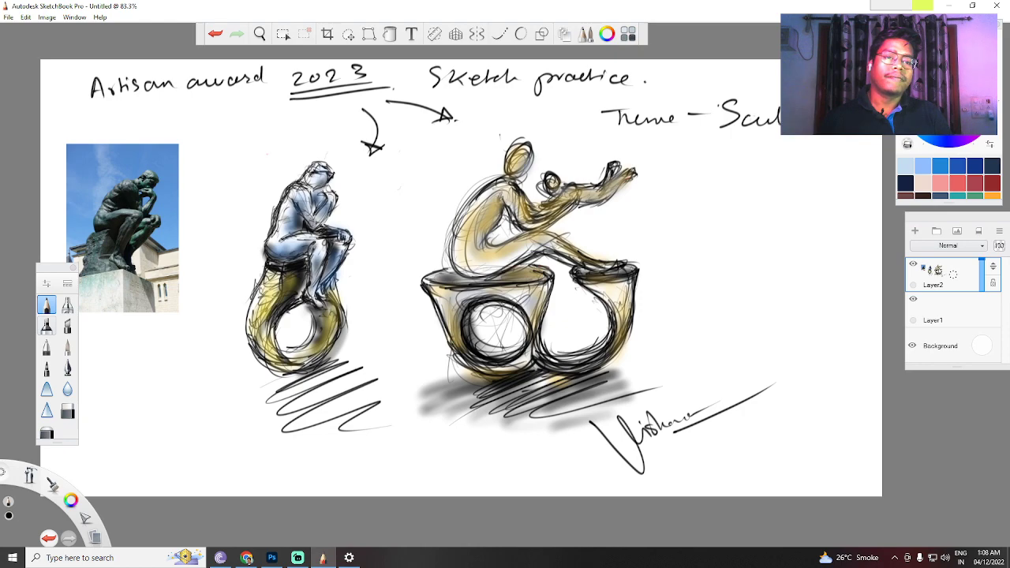
{"action": "scroll", "coordinate": [719, 224], "scroll_direction": "down", "scroll_amount": 3}
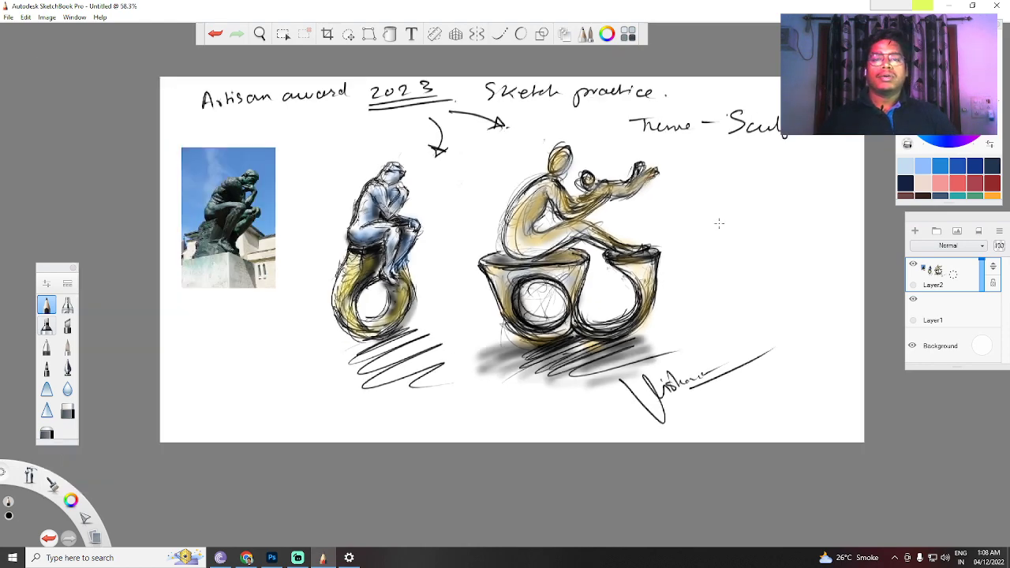
{"action": "scroll", "coordinate": [727, 190], "scroll_direction": "up", "scroll_amount": 6}
{"action": "scroll", "coordinate": [630, 321], "scroll_direction": "down", "scroll_amount": 5}
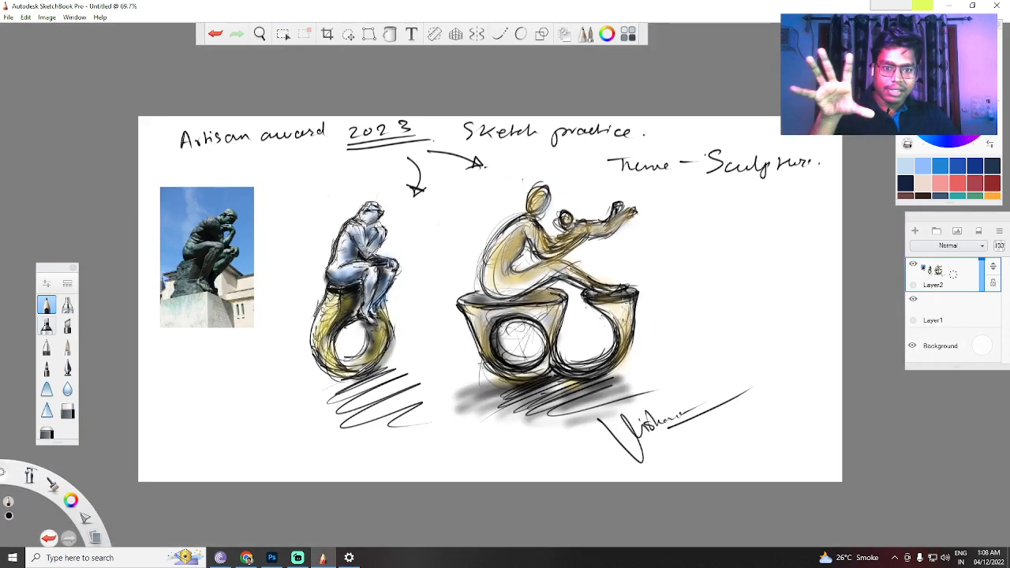
{"action": "scroll", "coordinate": [629, 320], "scroll_direction": "up", "scroll_amount": 2}
{"action": "scroll", "coordinate": [629, 320], "scroll_direction": "down", "scroll_amount": 1}
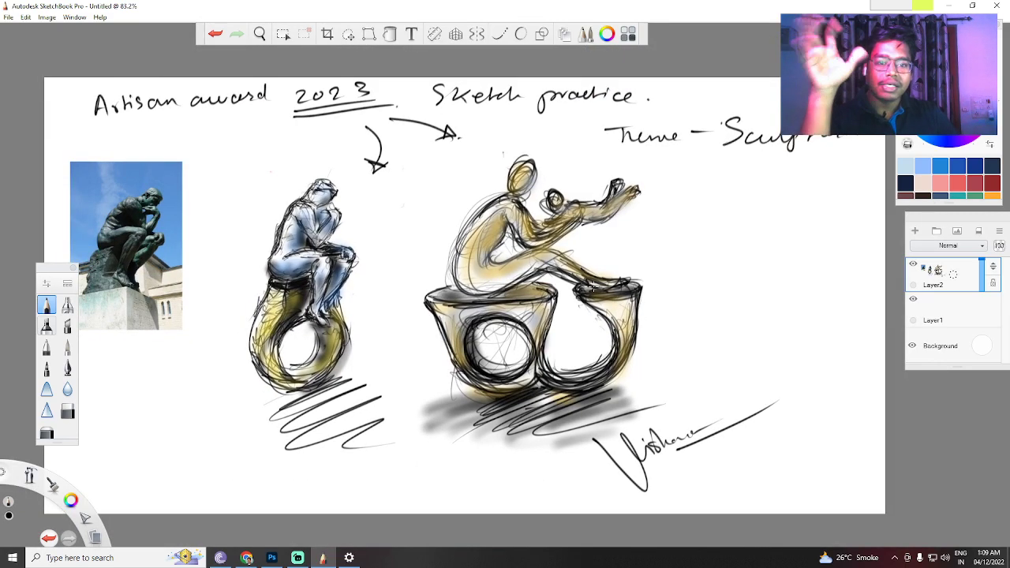